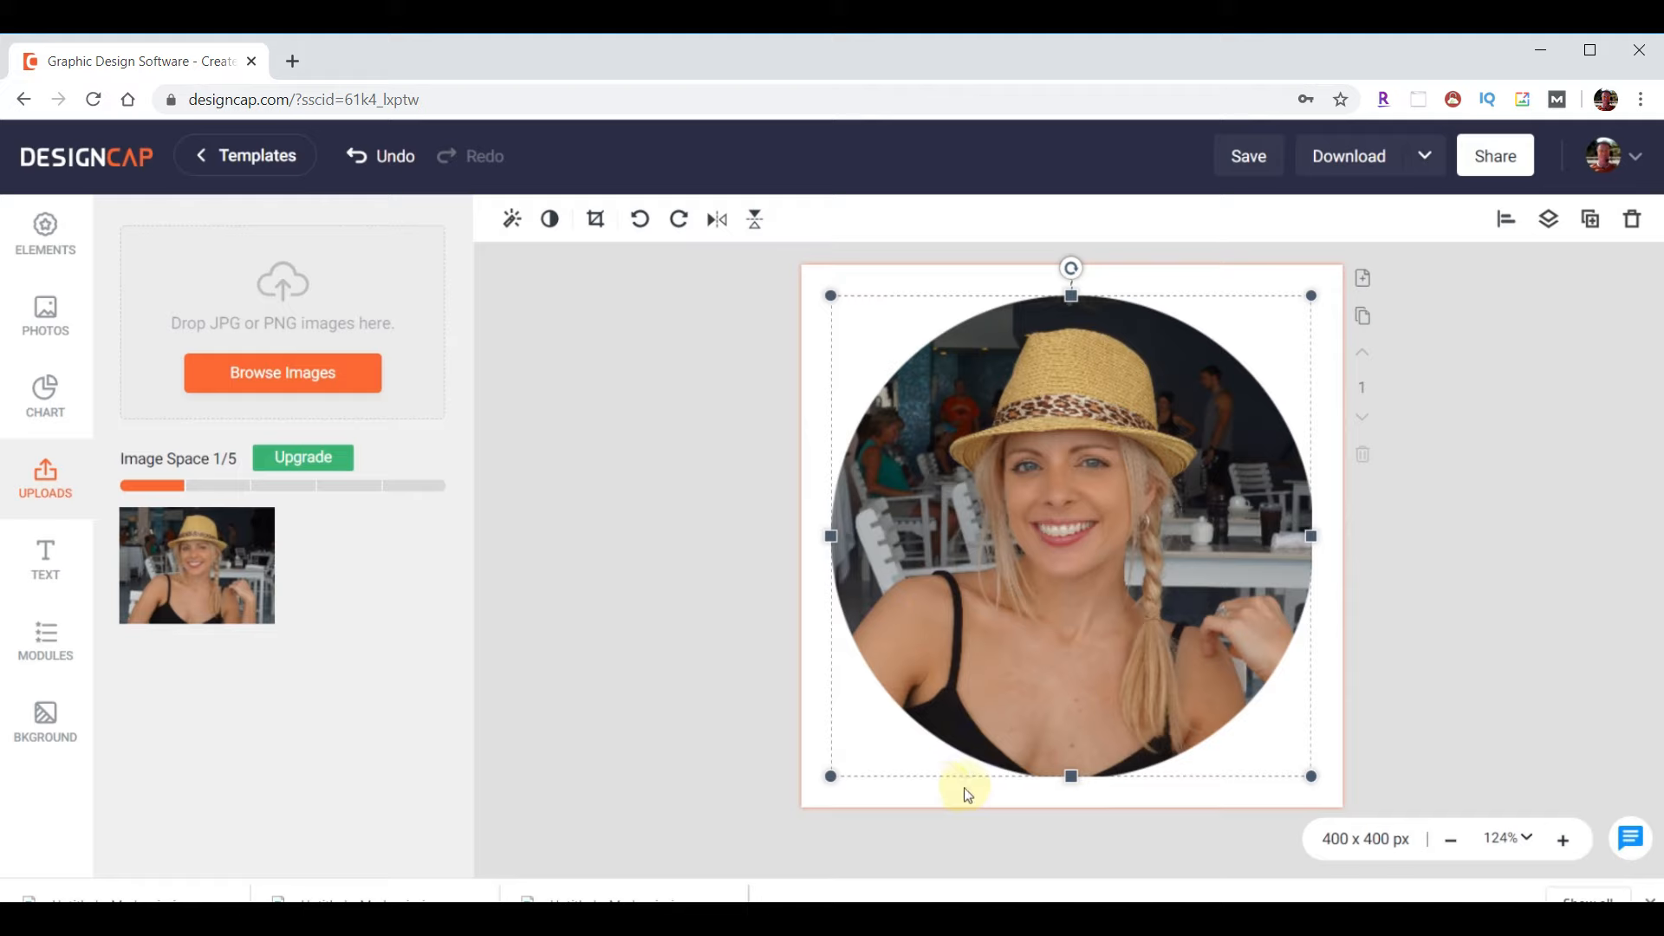
- Set the page background to the solid turquoise color and download the design with the circular portrait
click(43, 718)
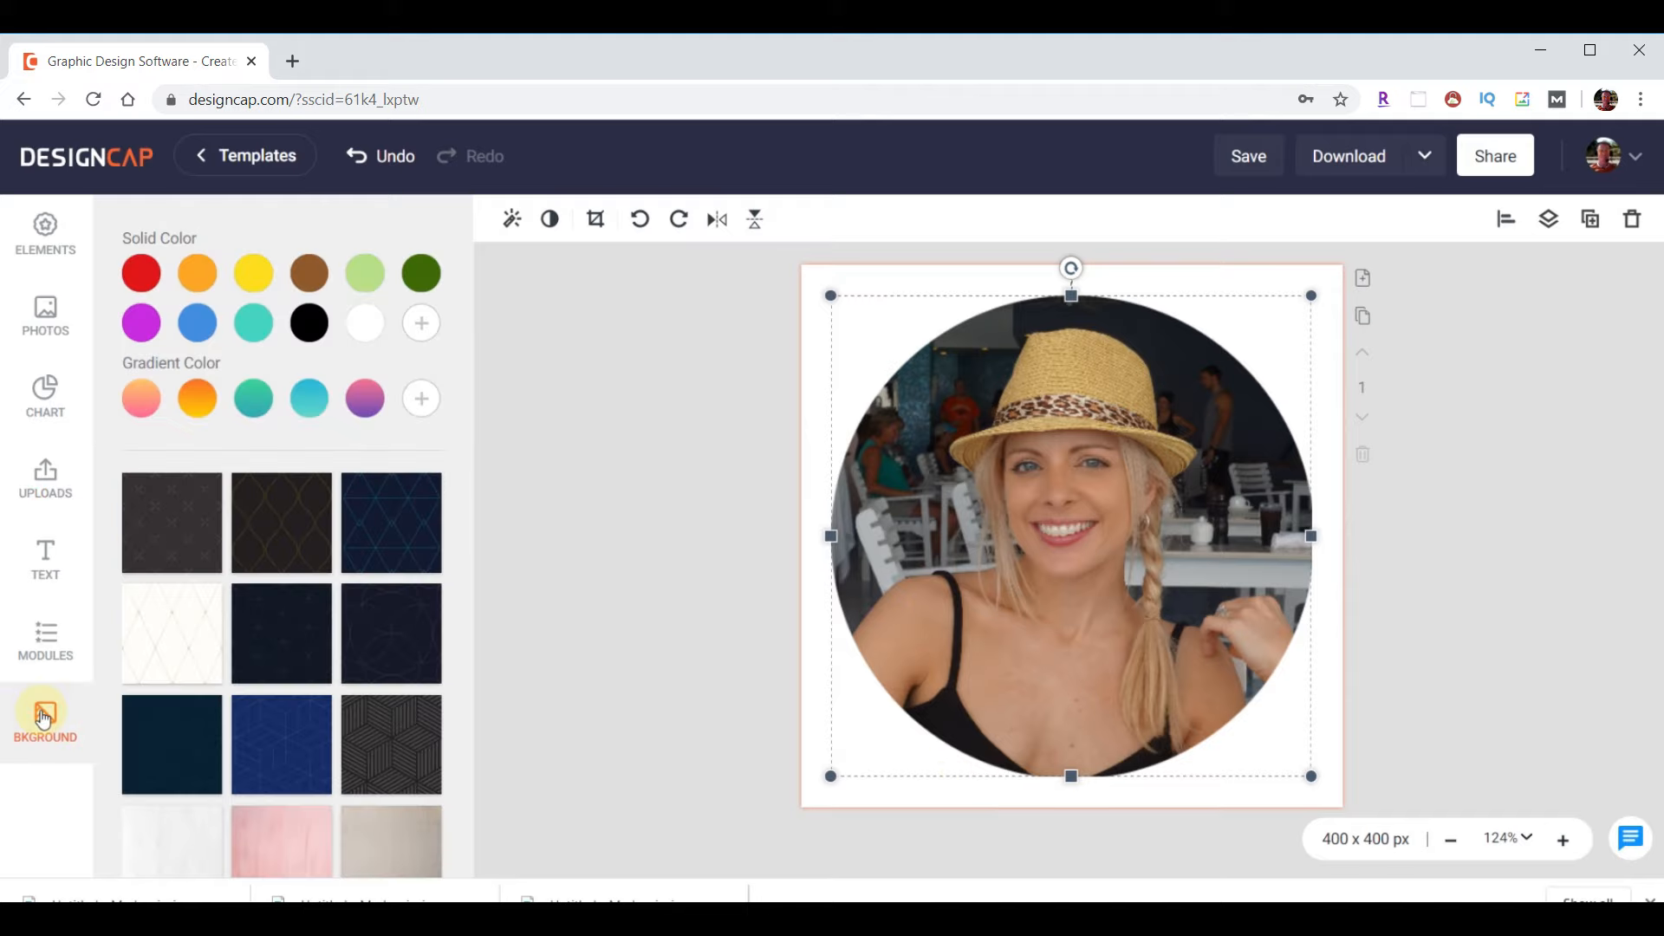
click(247, 326)
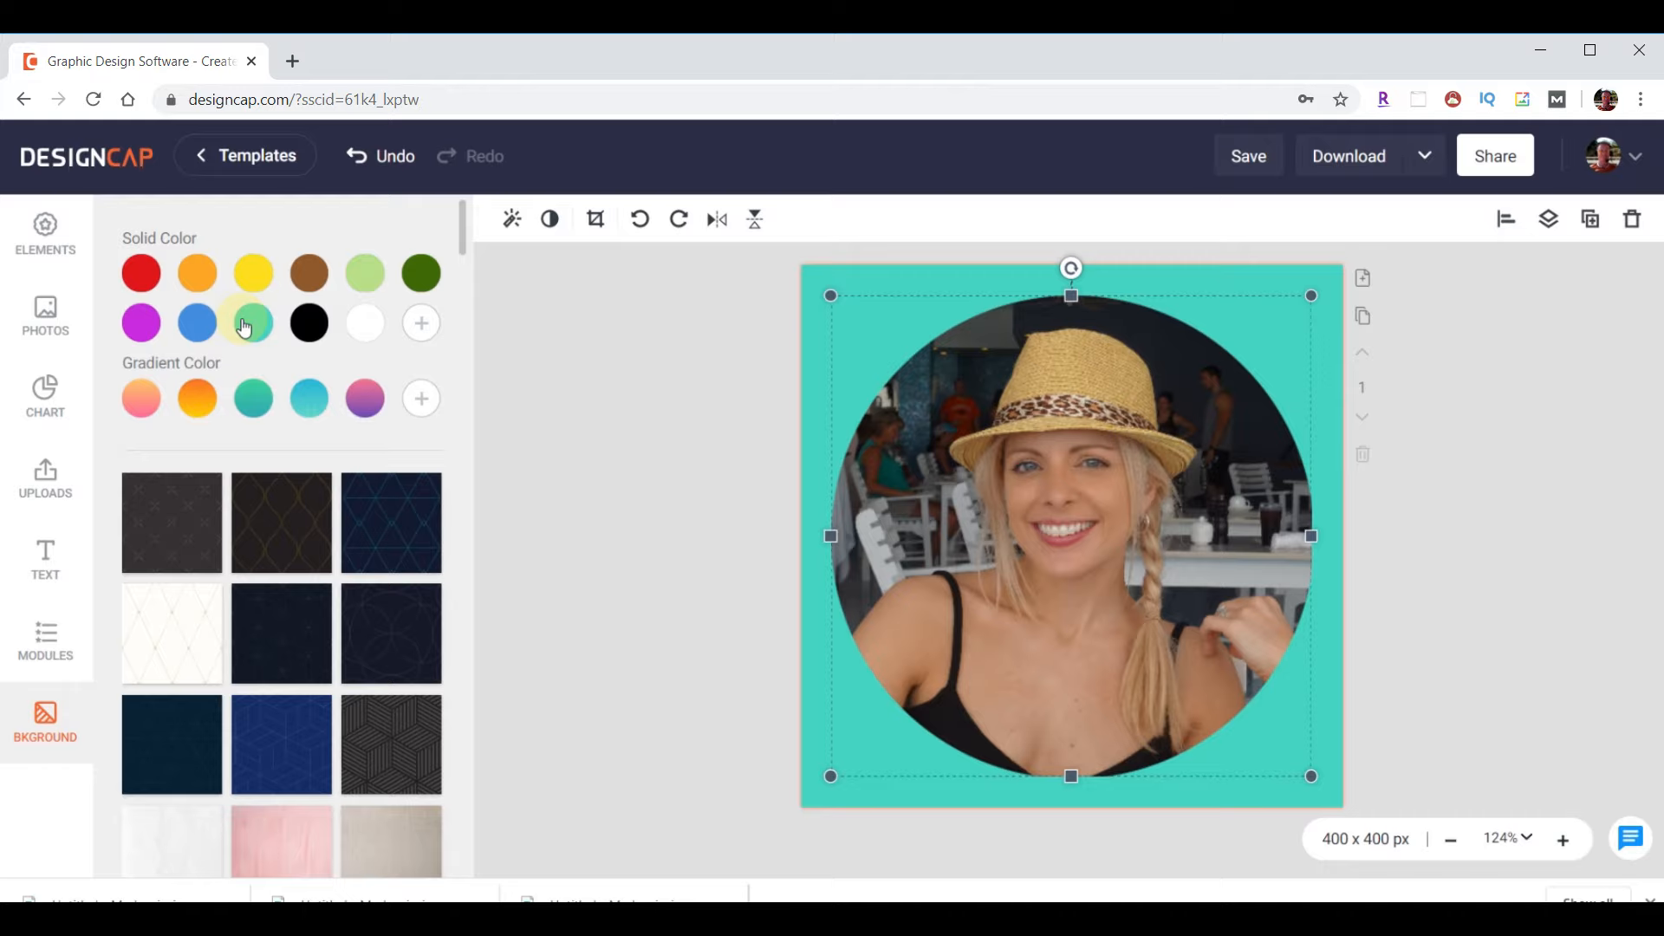
click(1351, 158)
click(1381, 513)
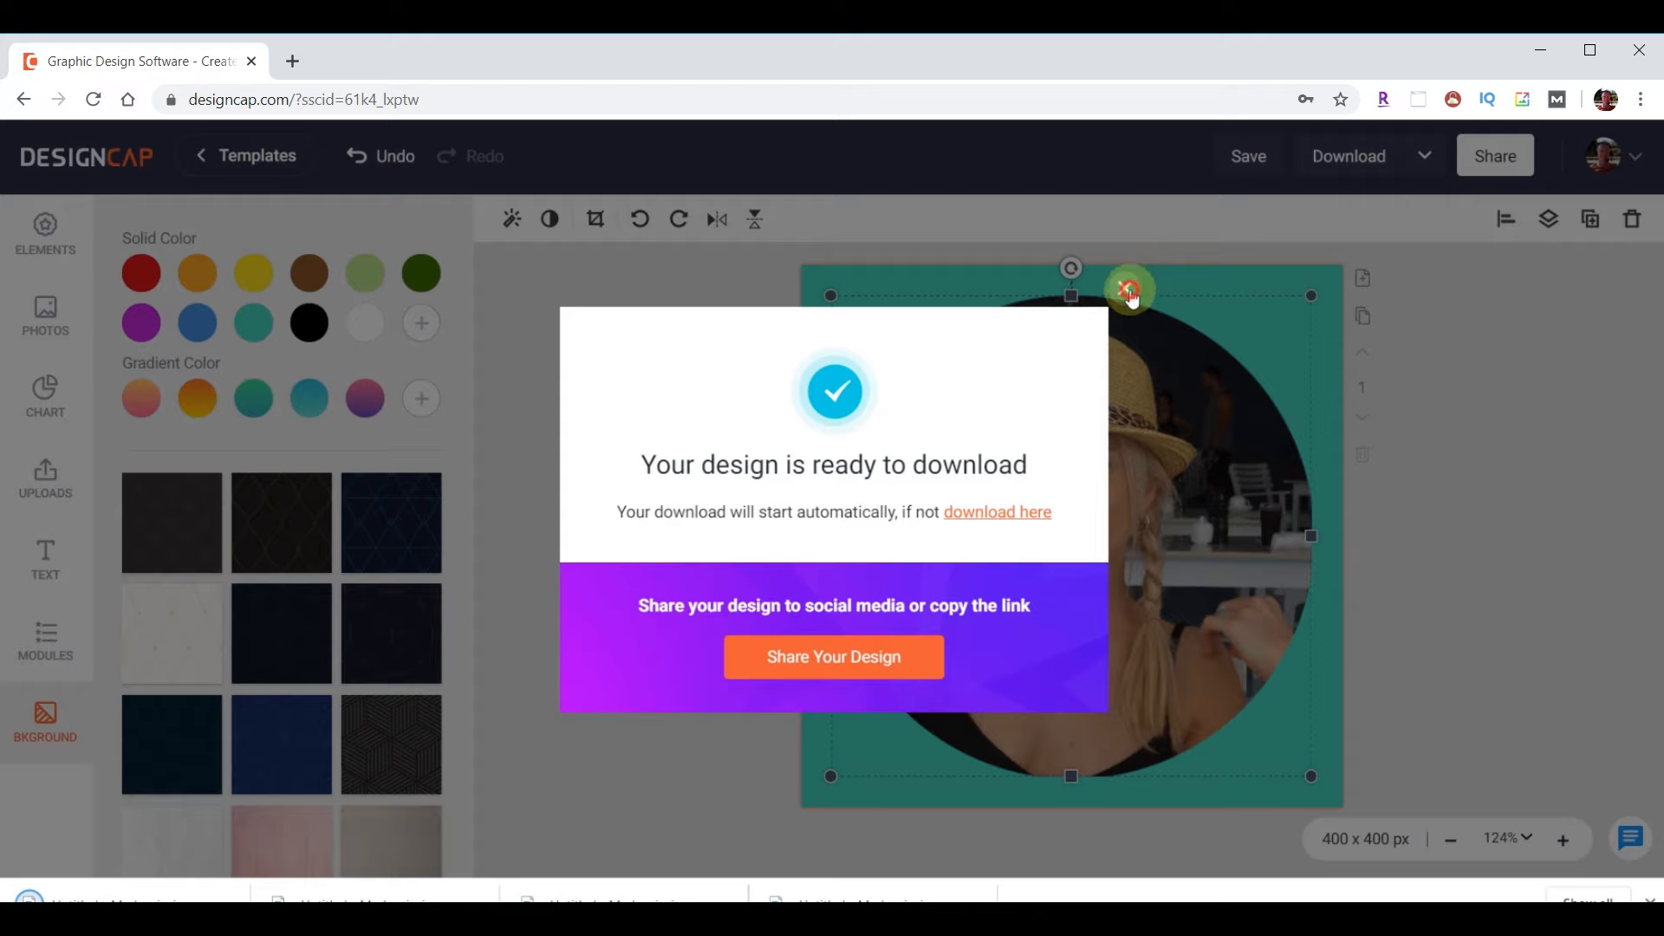
click(1128, 292)
- Fill the circular frame with the fashion stock photo of the woman holding up her knitted sweater, and download the design
click(33, 321)
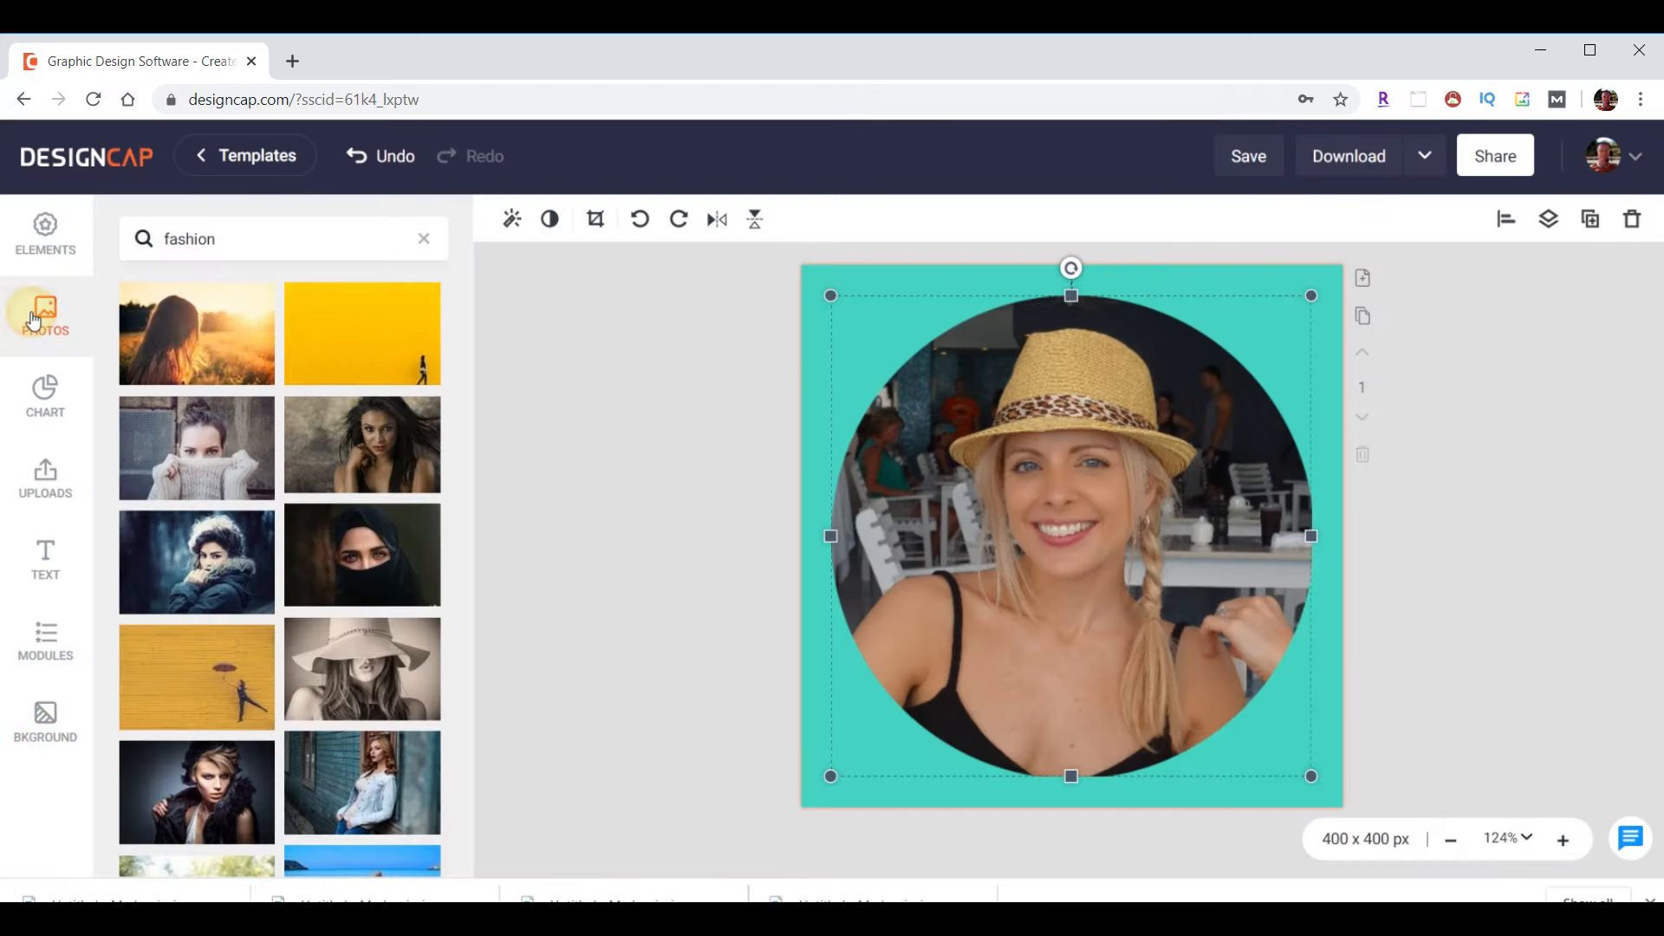
drag(217, 464, 1255, 779)
click(1349, 156)
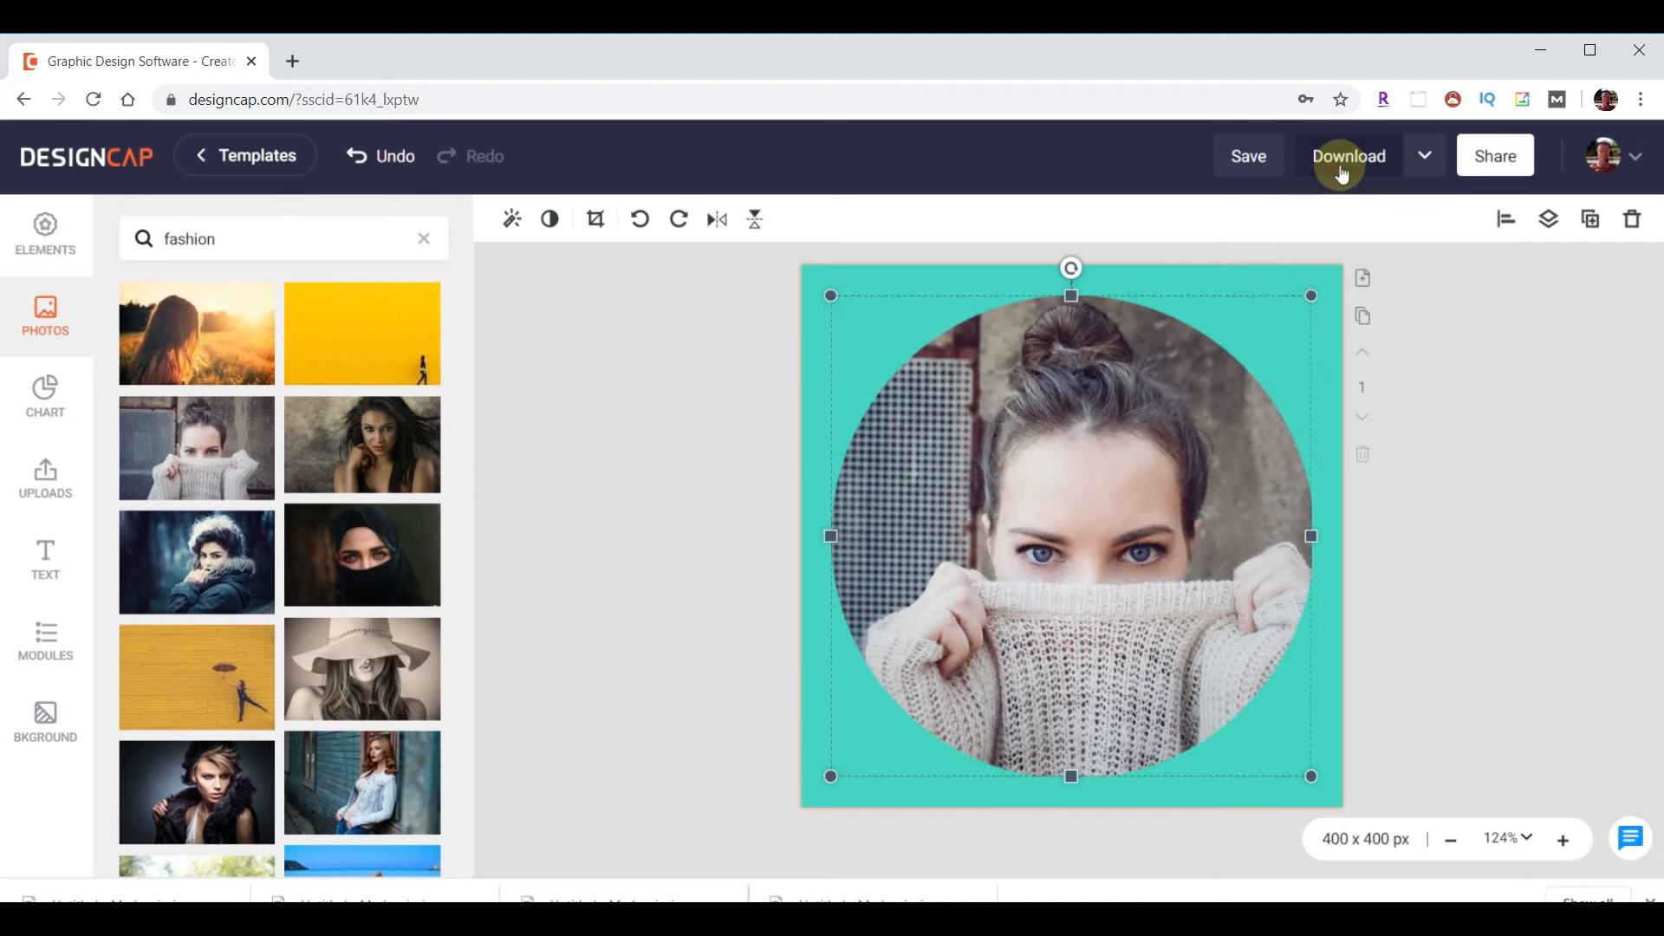
click(1382, 517)
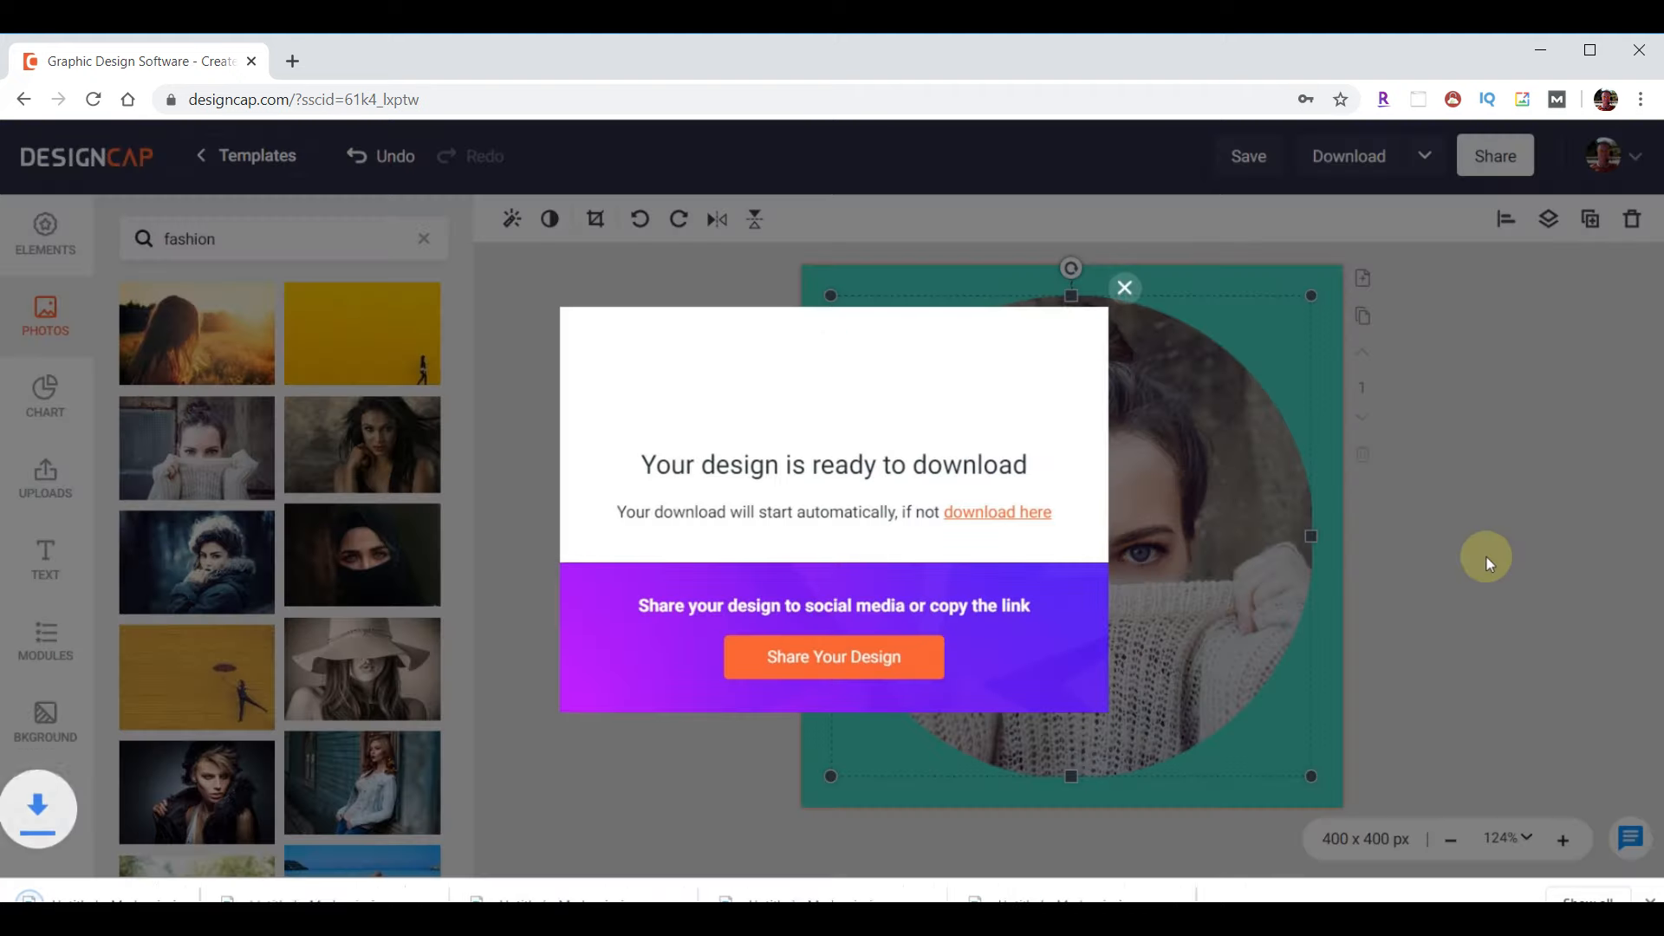
click(1125, 288)
- Swap the circular frame's picture for the stock photo of the woman in a dark veil, and download the design
drag(364, 554, 1127, 564)
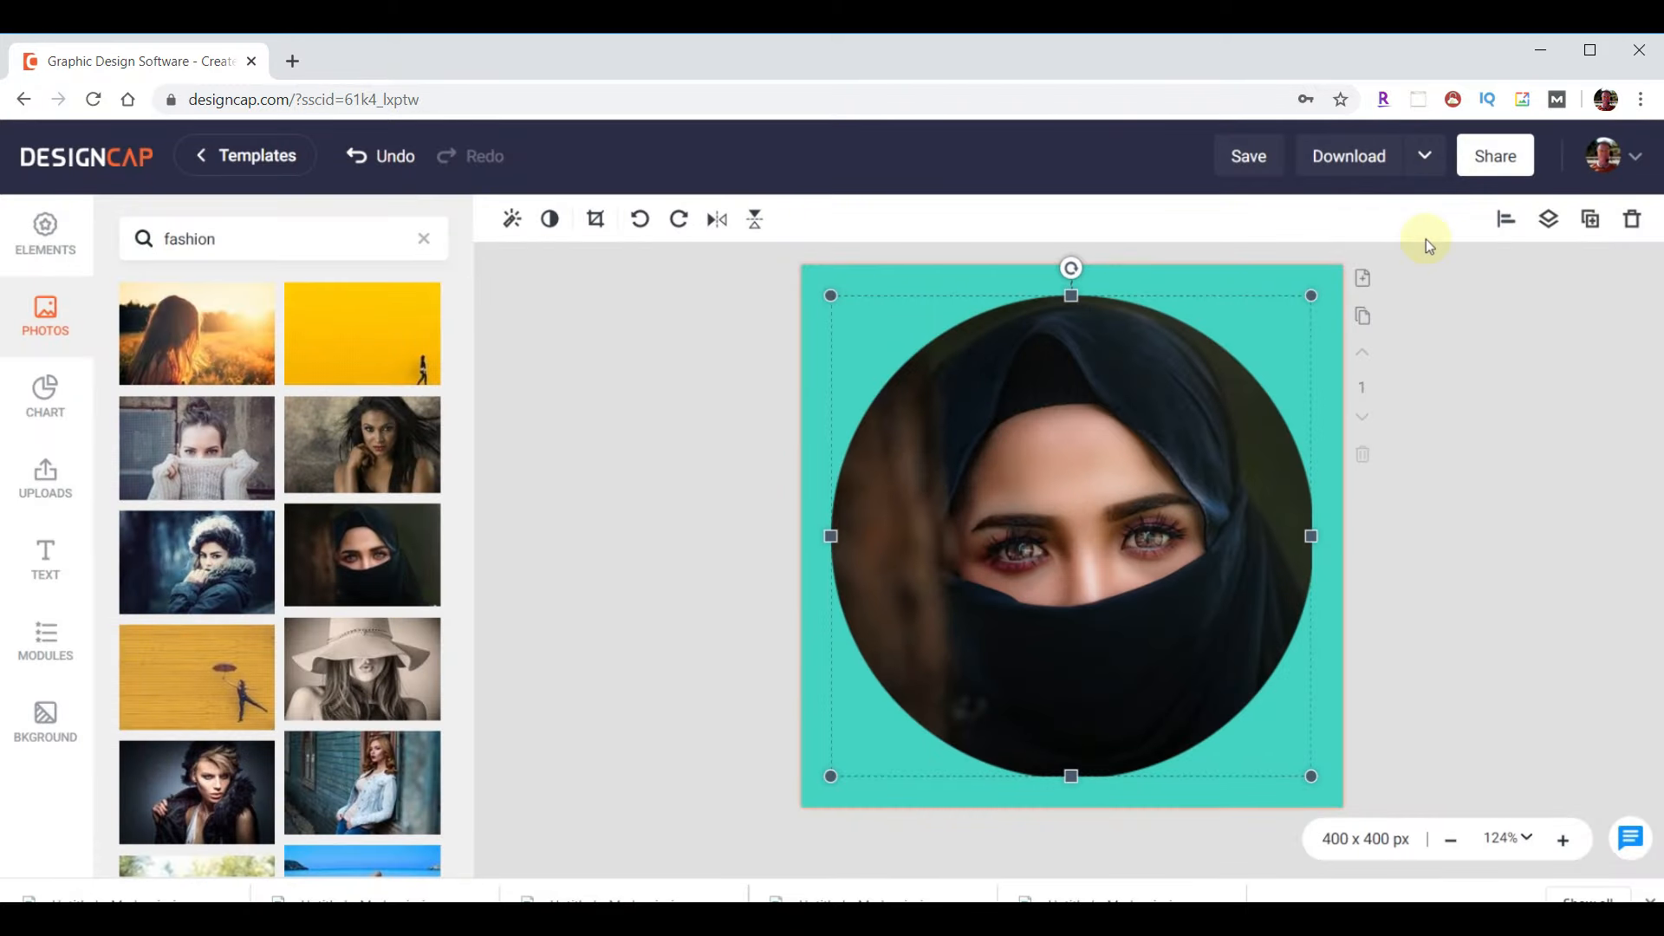
click(1348, 156)
click(1428, 518)
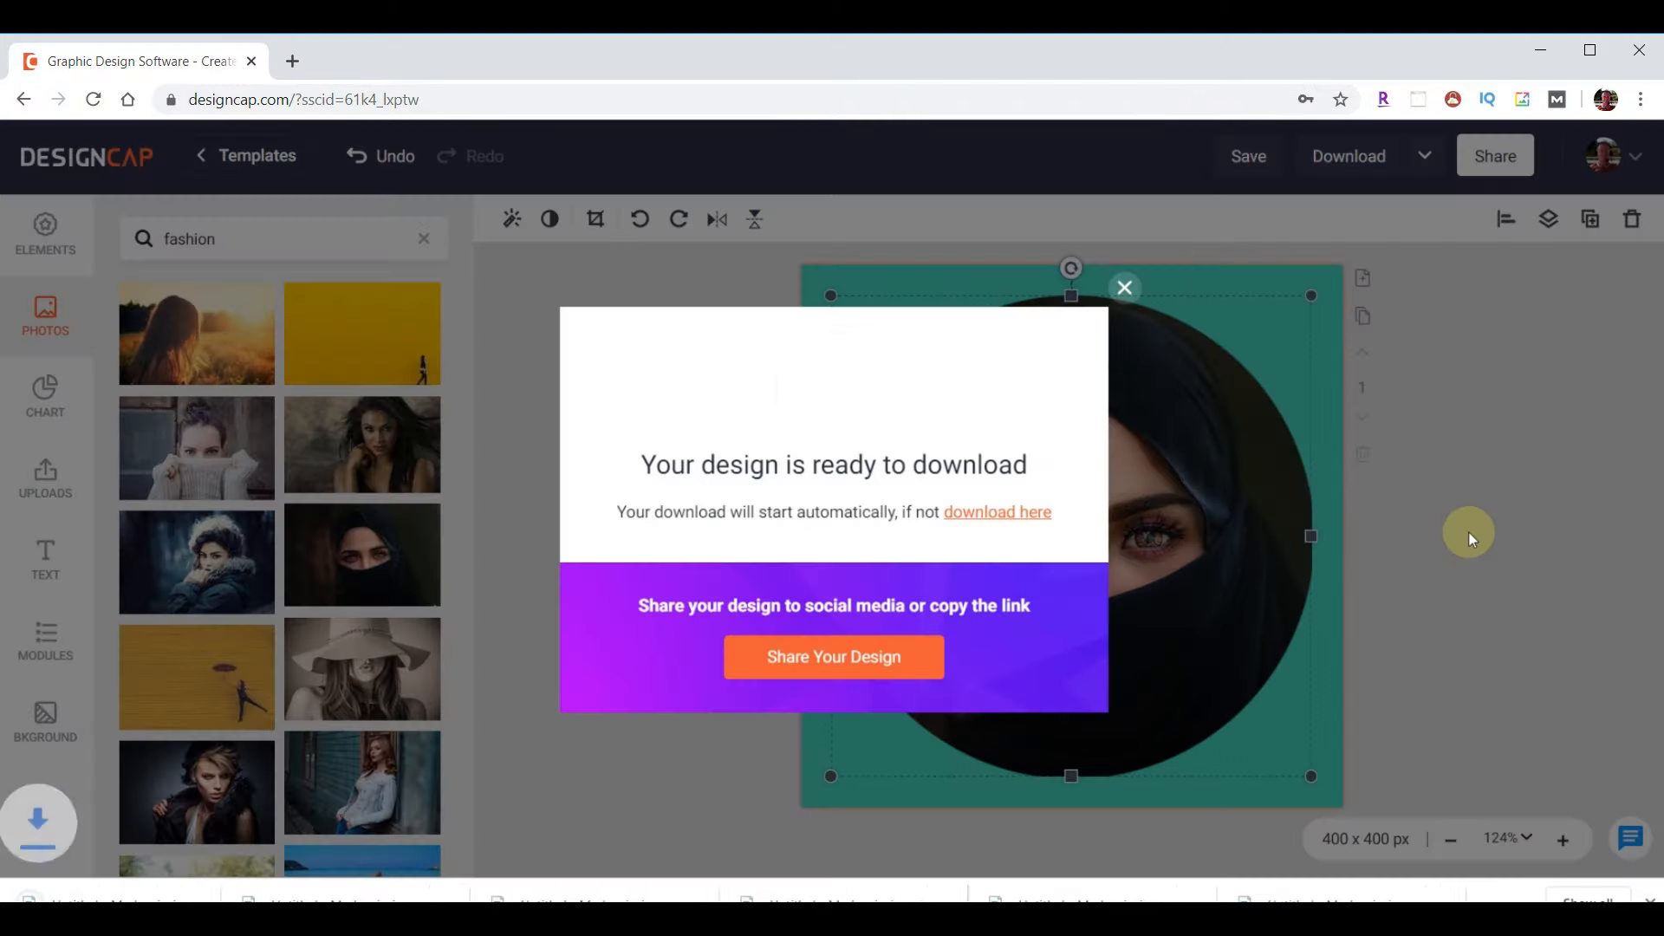
click(1493, 400)
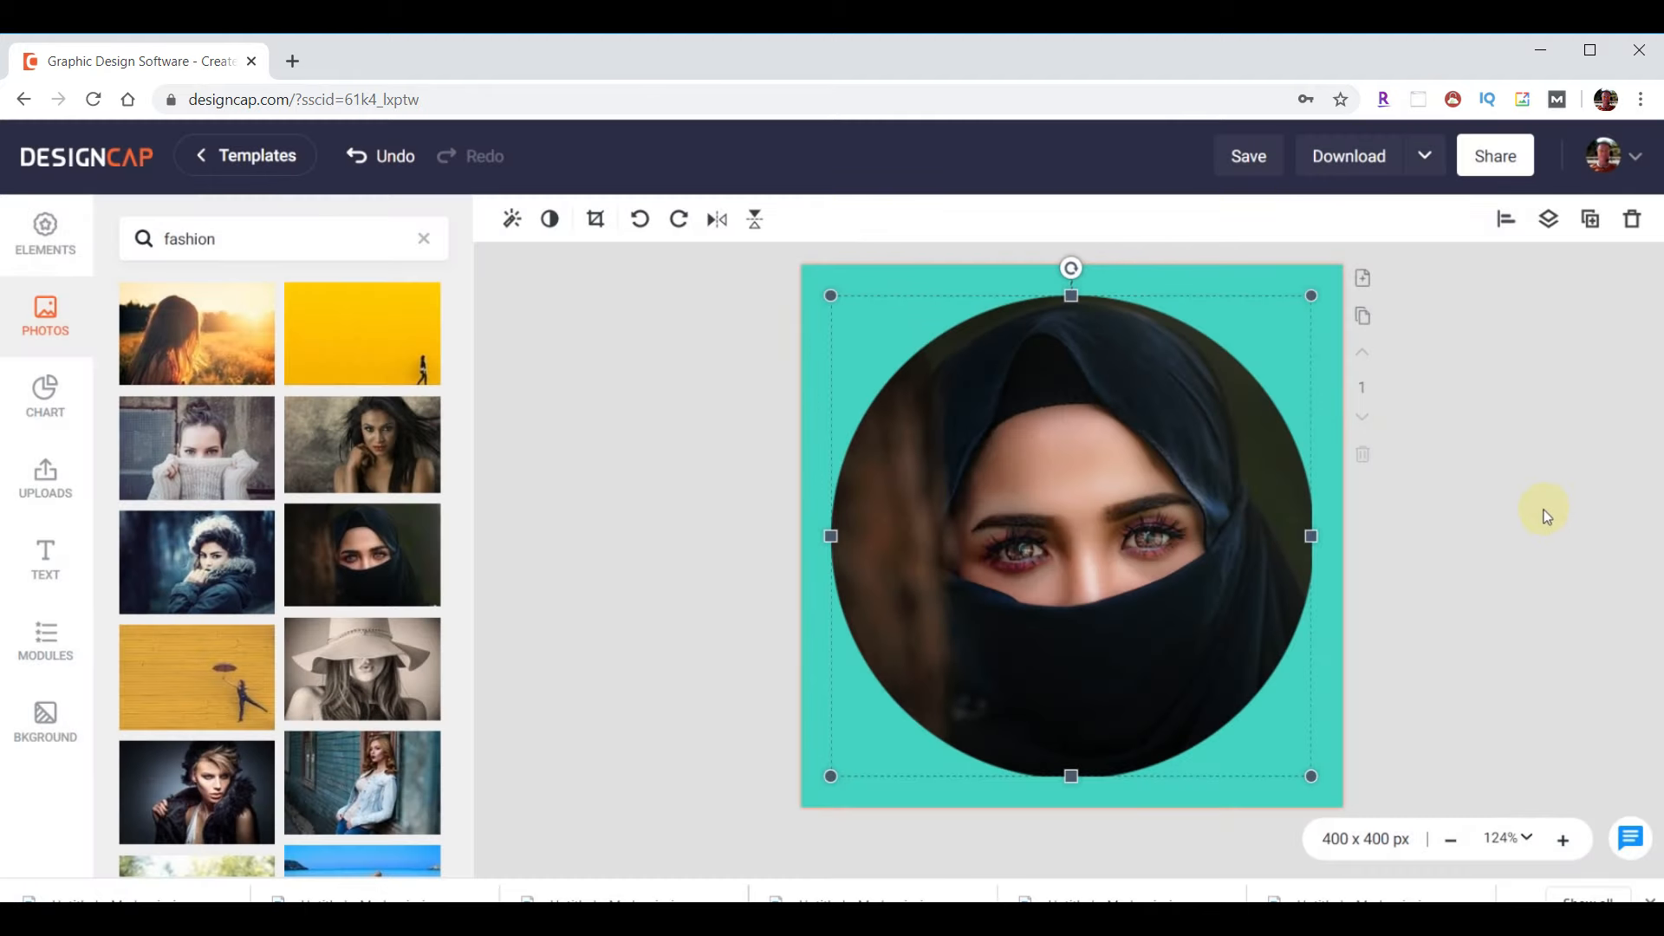
- Replace the circular frame with the rounded star frame mask, enlarged to nearly fill the page and centered on it
key(Delete)
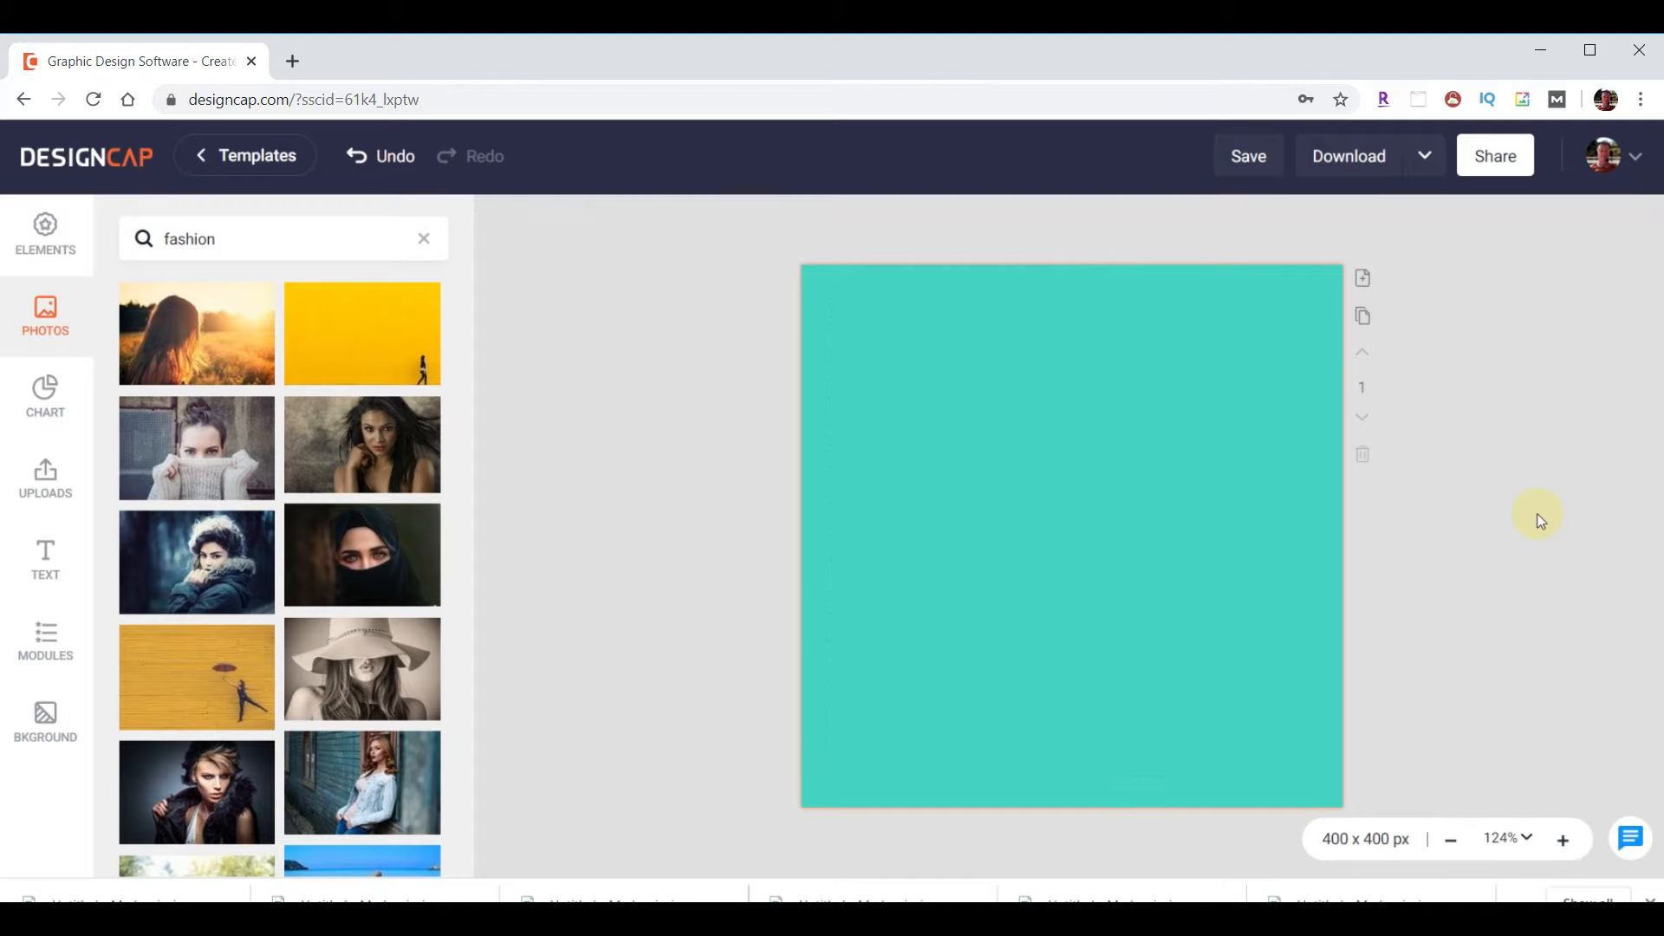
click(16, 234)
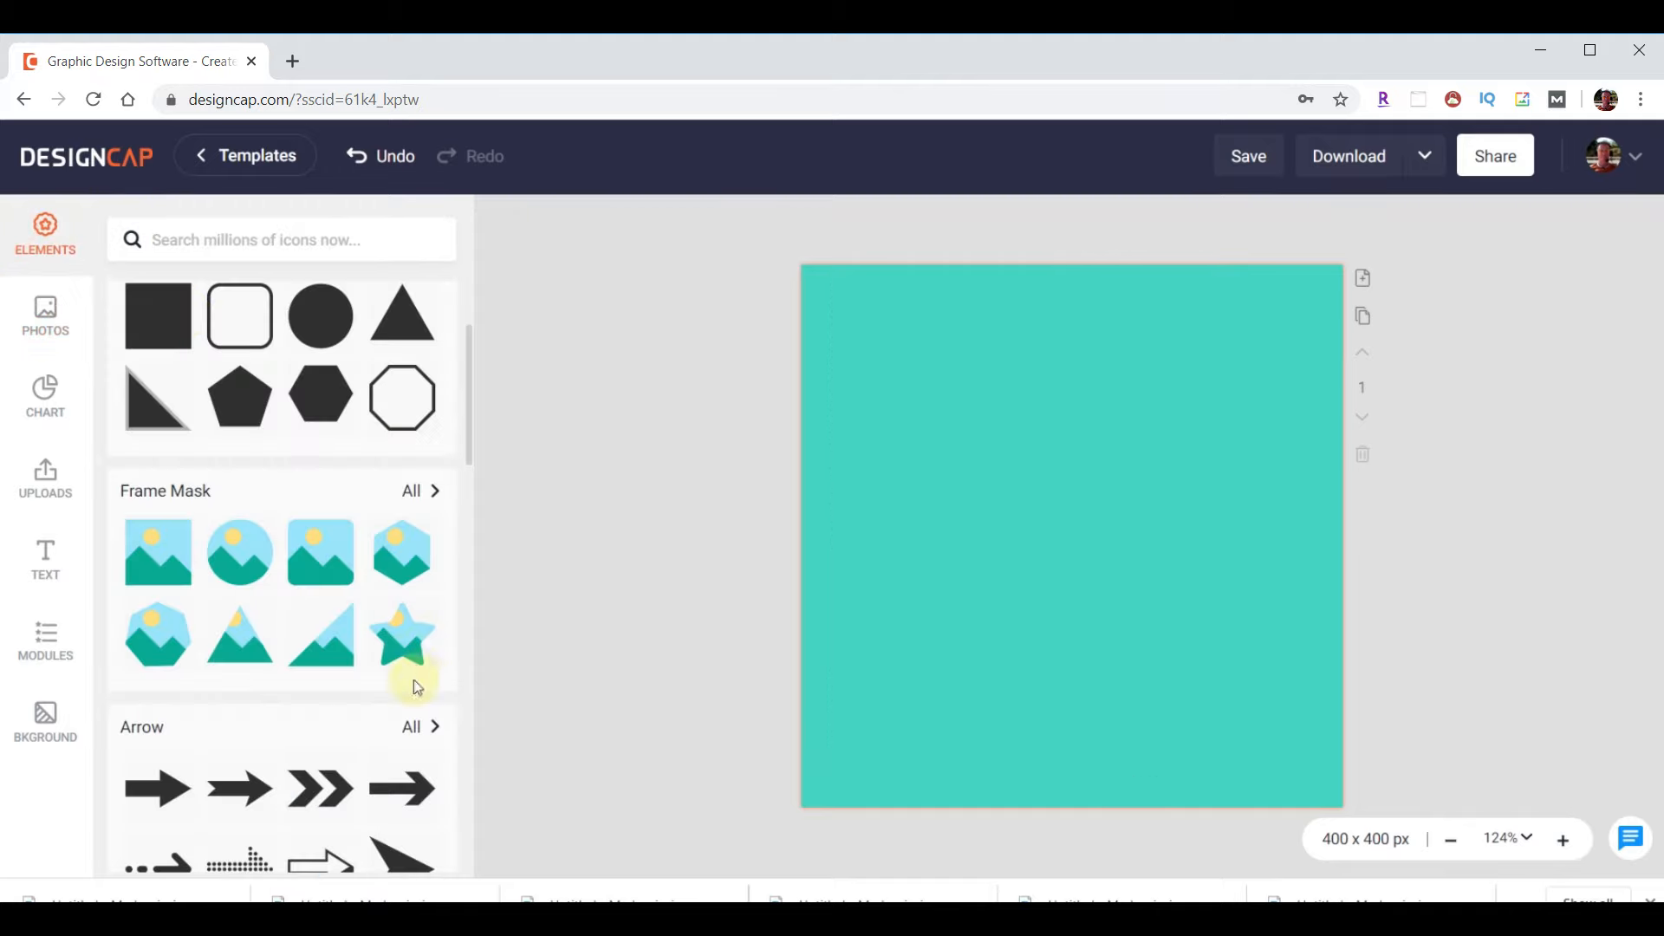
drag(410, 669, 959, 473)
drag(1073, 533, 1316, 768)
drag(1123, 653, 1136, 666)
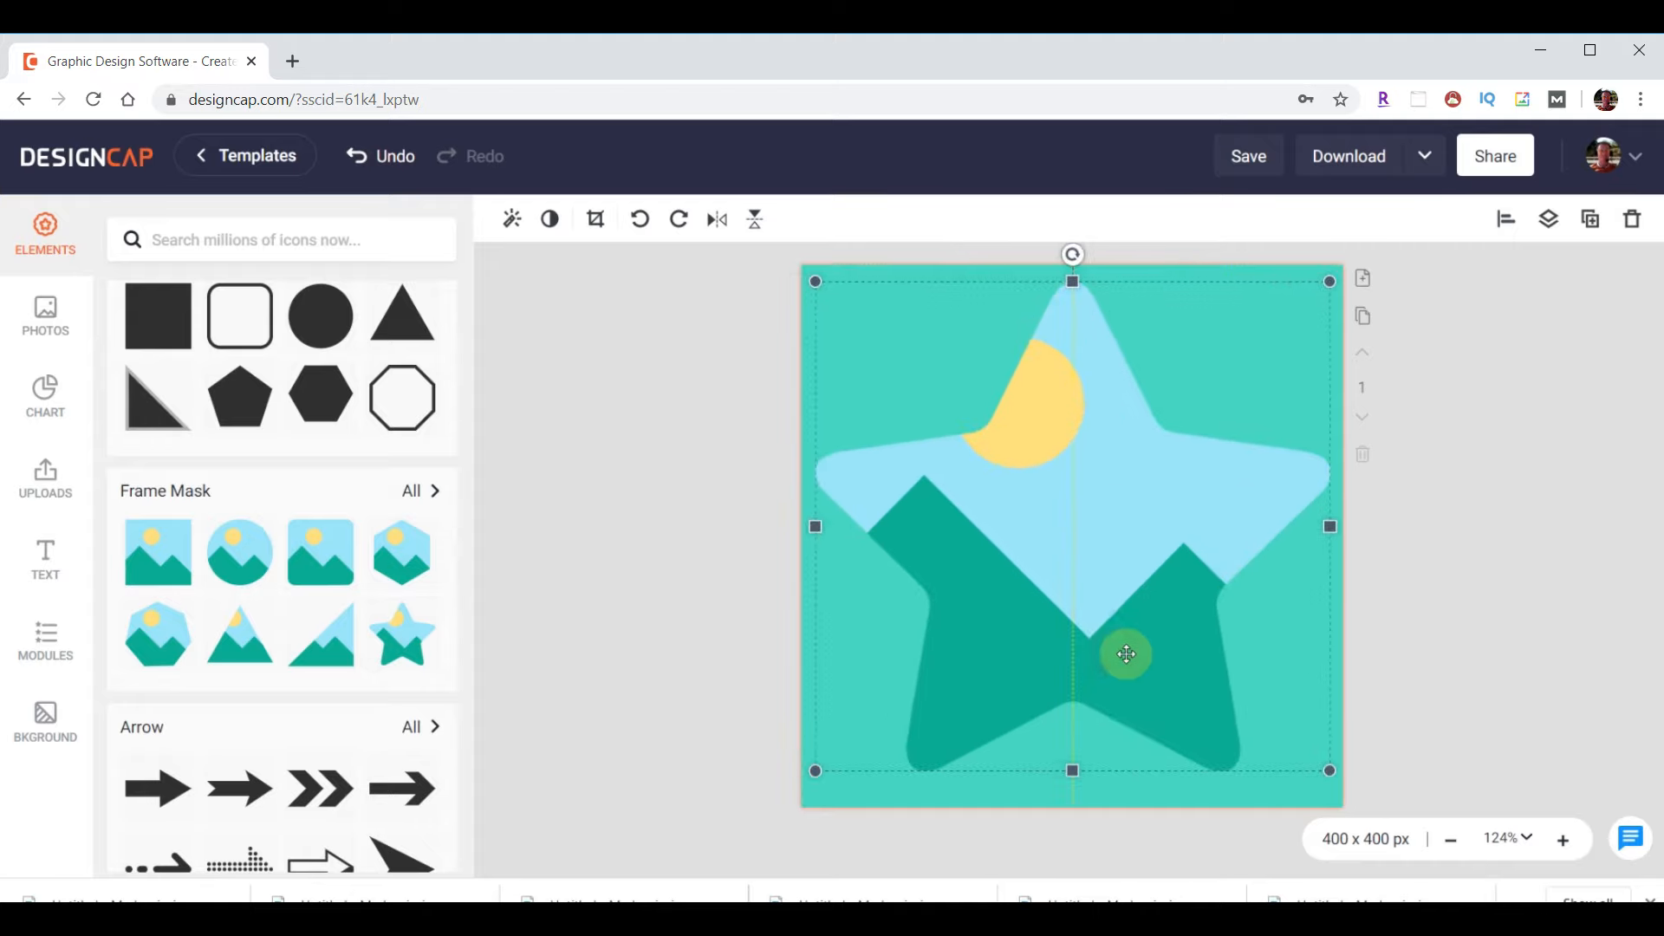
- Fill the star frame with the sleeping baby in a purple hat from the Kids photo category
click(35, 318)
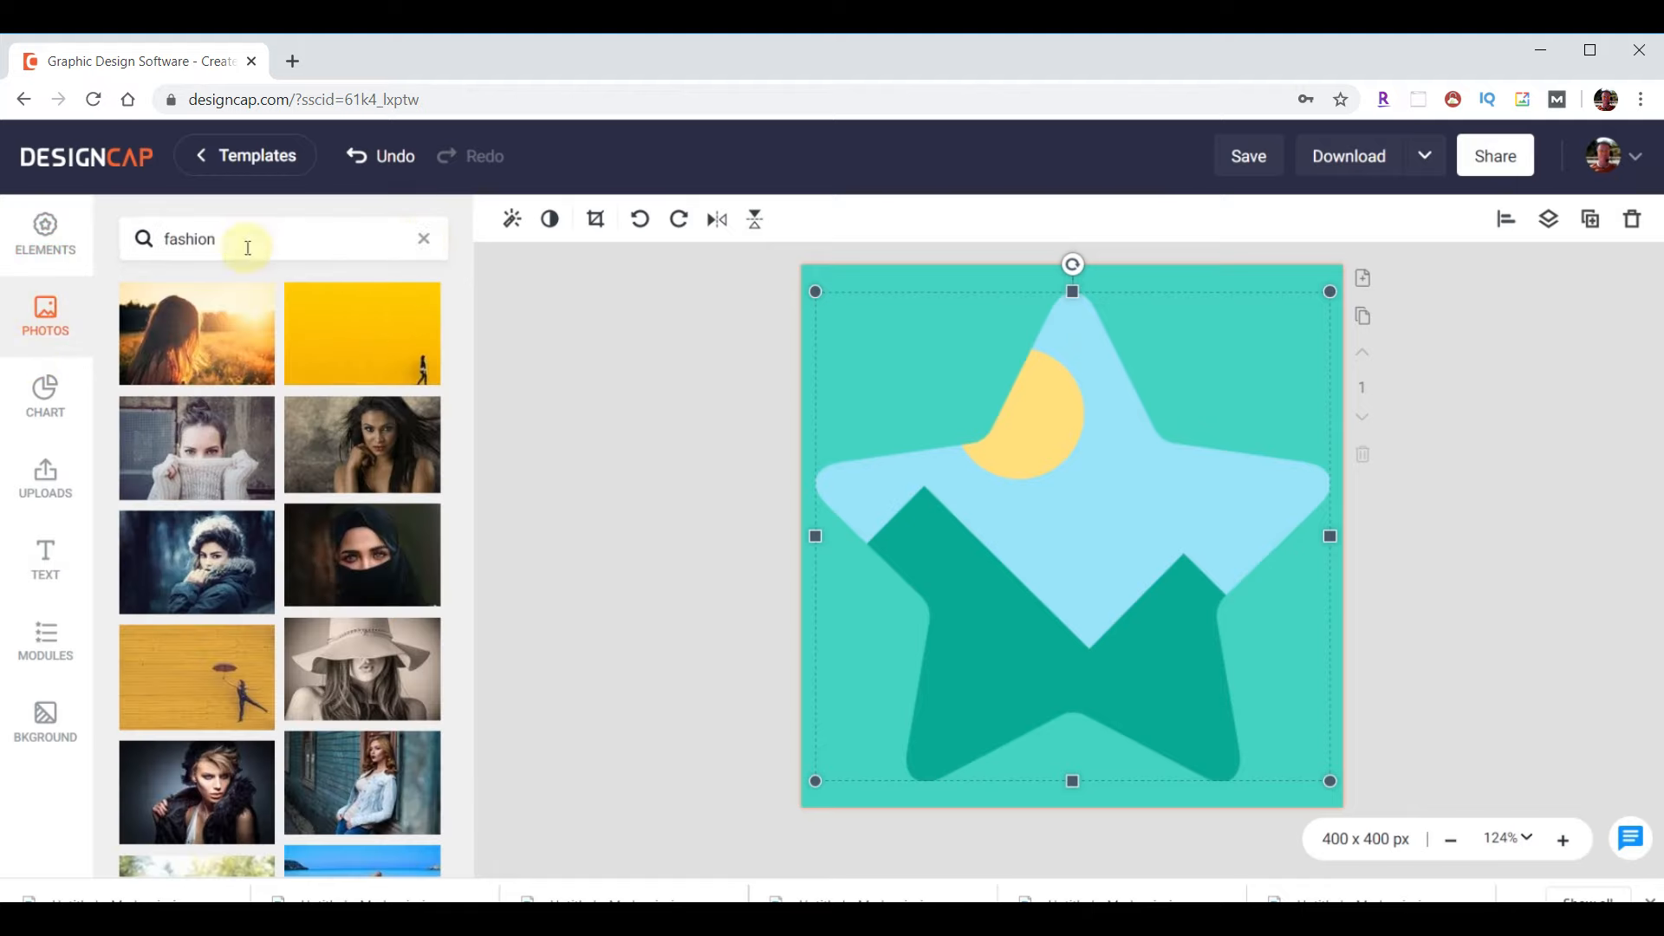
click(426, 241)
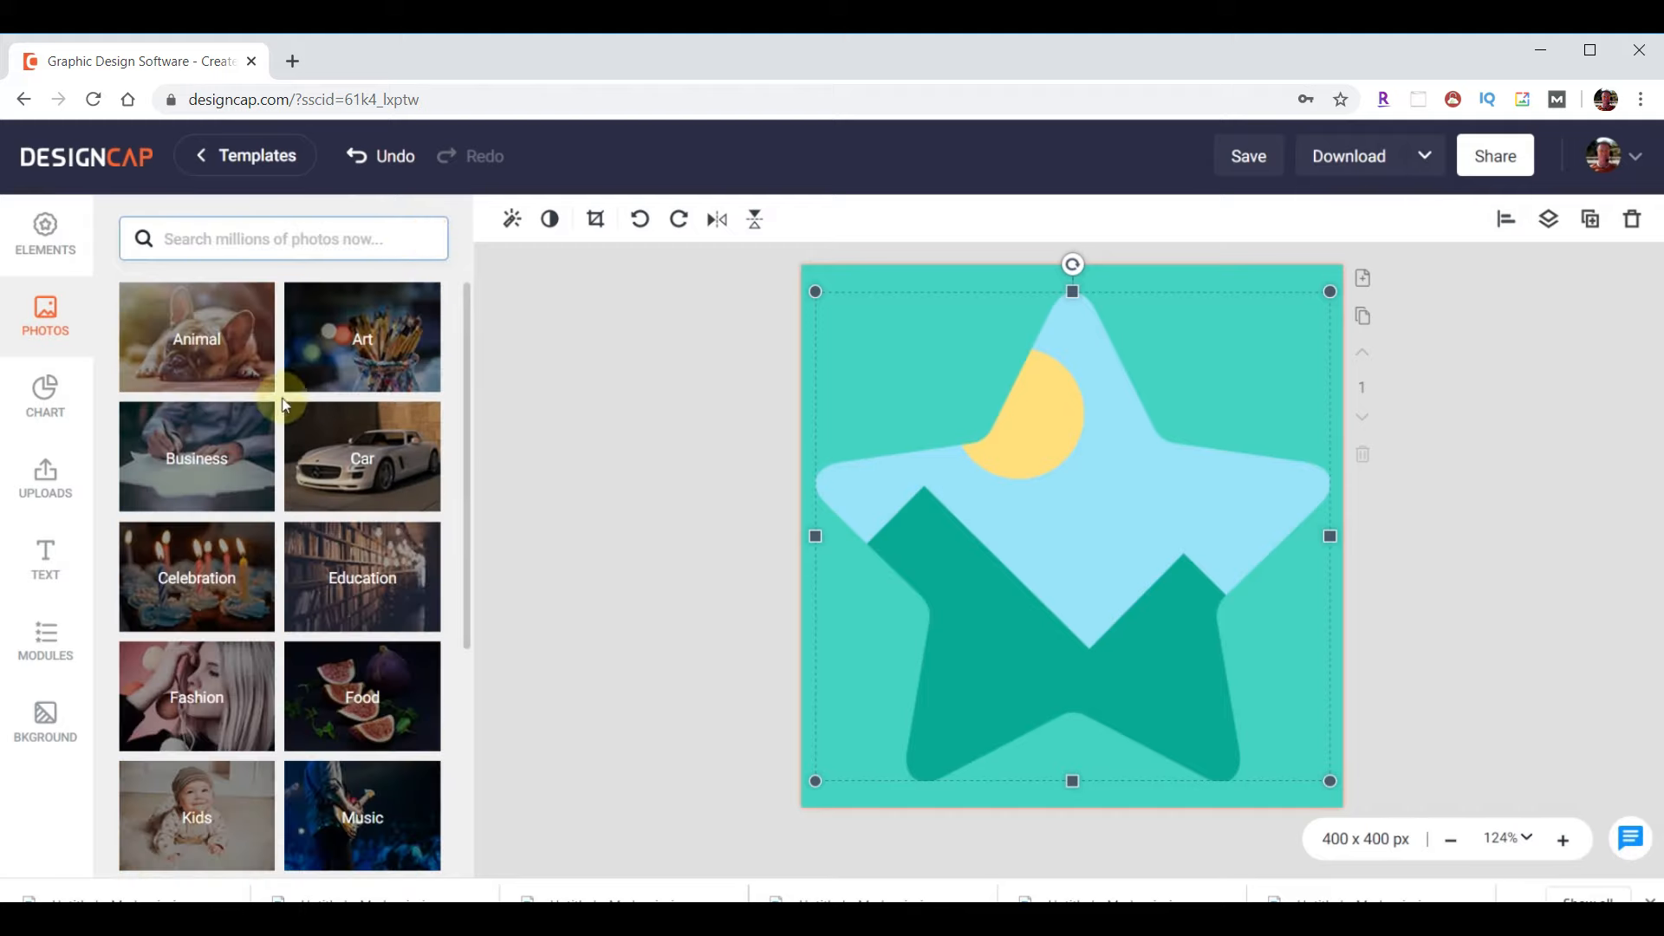
scroll(307, 732, down, 5)
scroll(307, 732, up, 6)
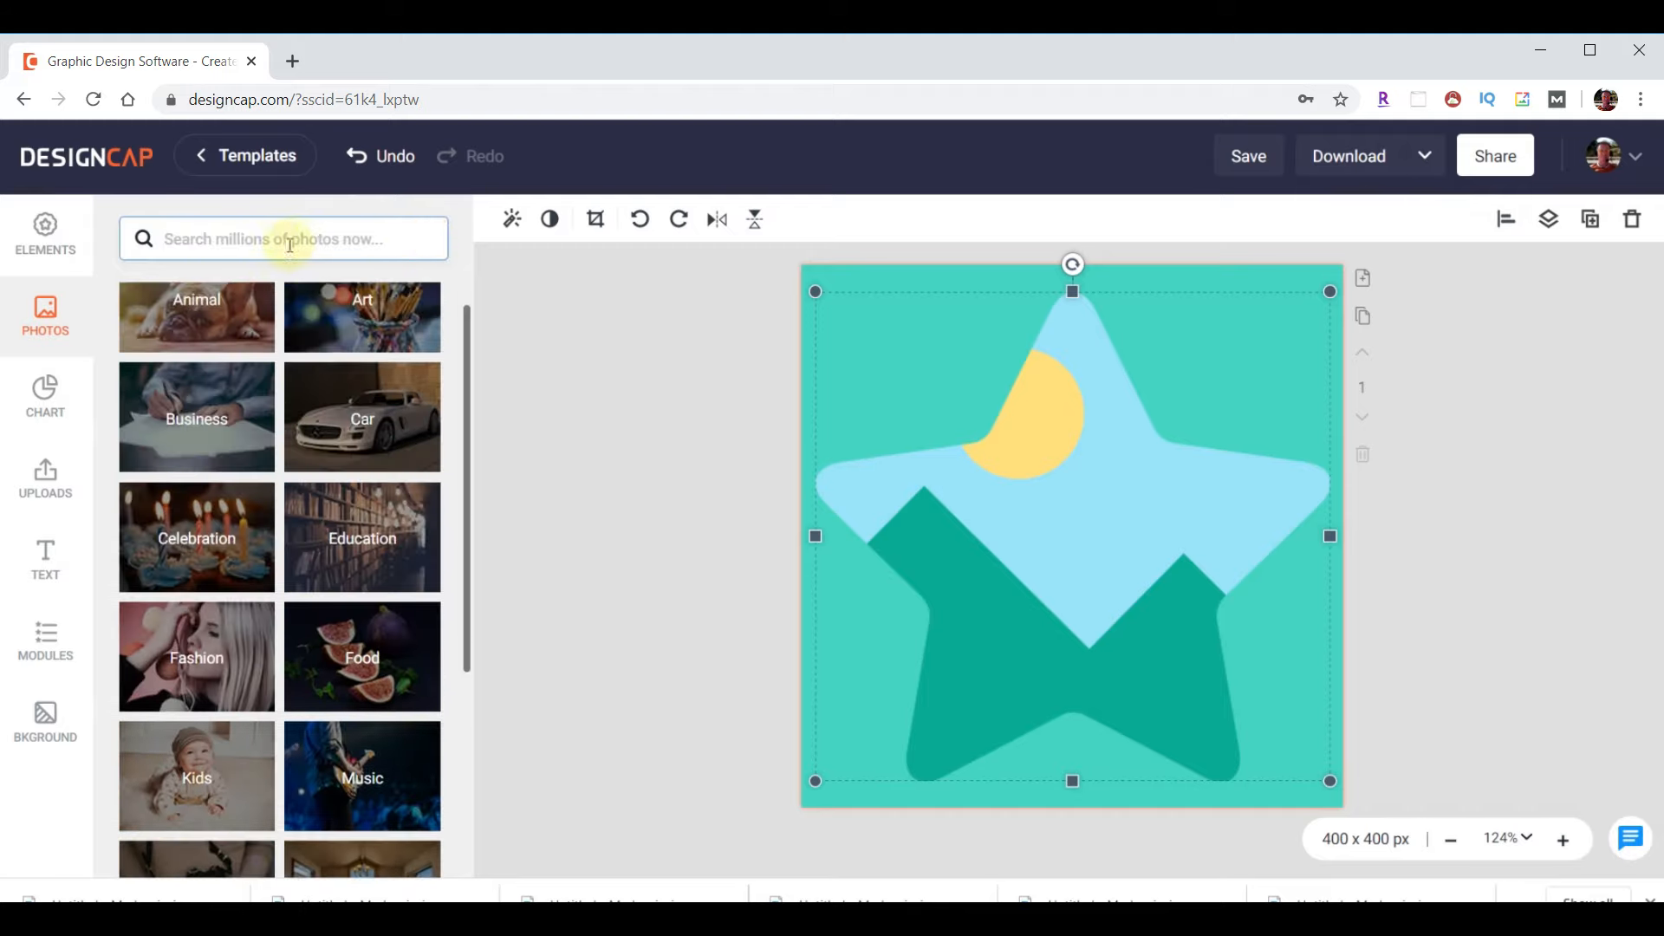
click(216, 791)
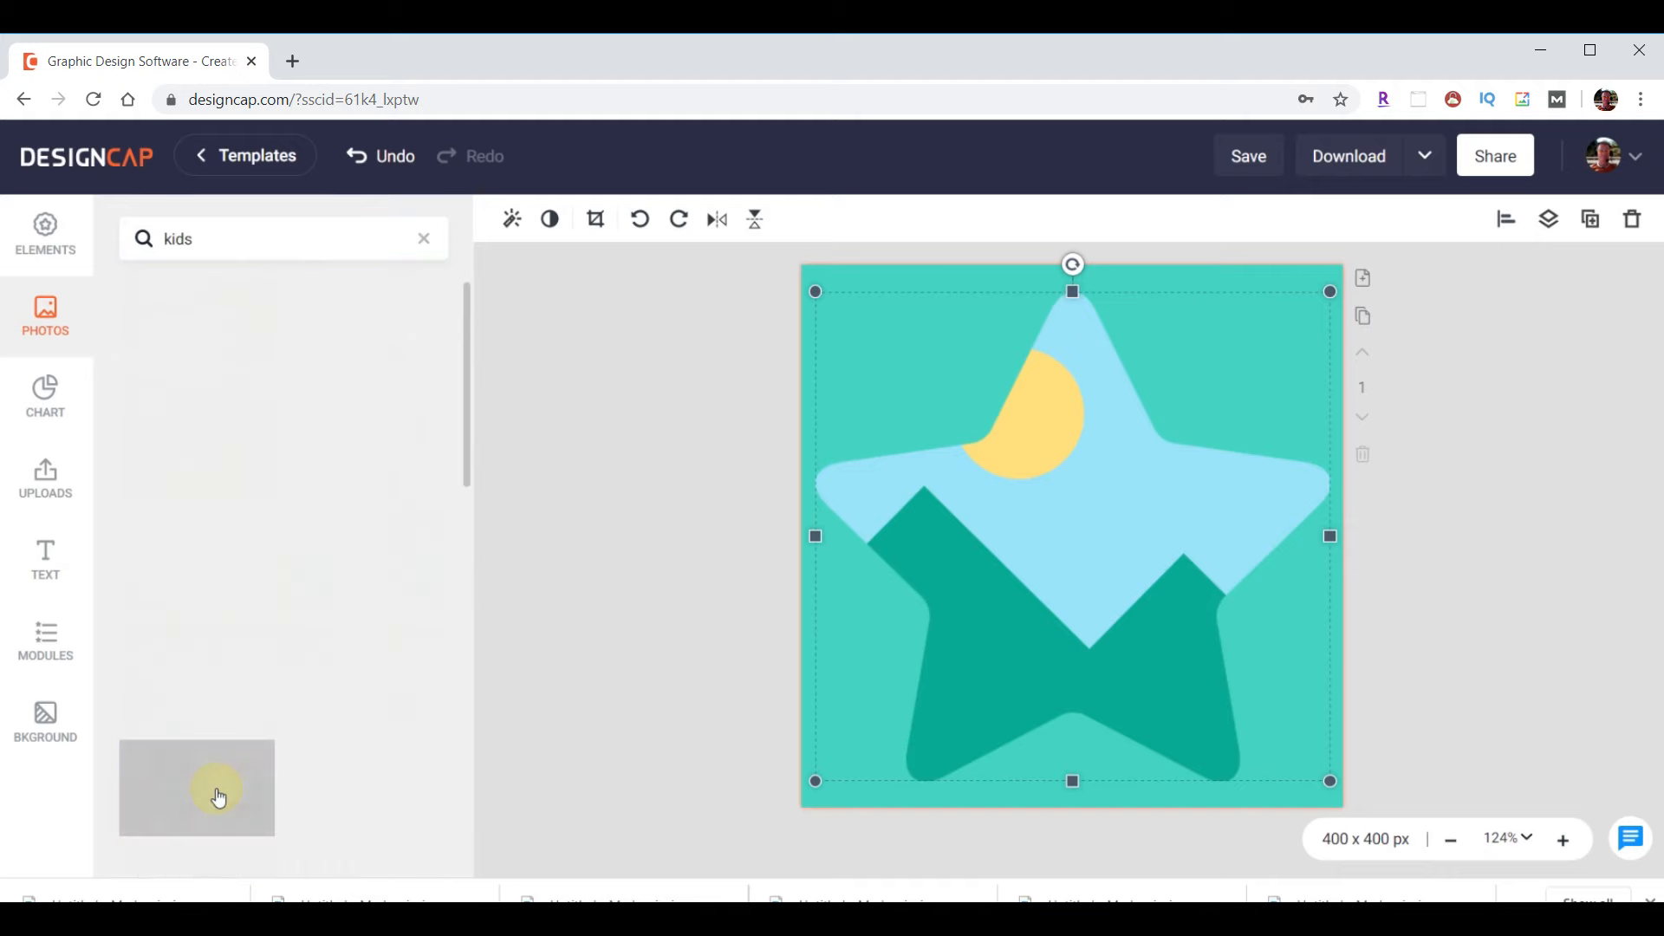
drag(197, 564, 1041, 613)
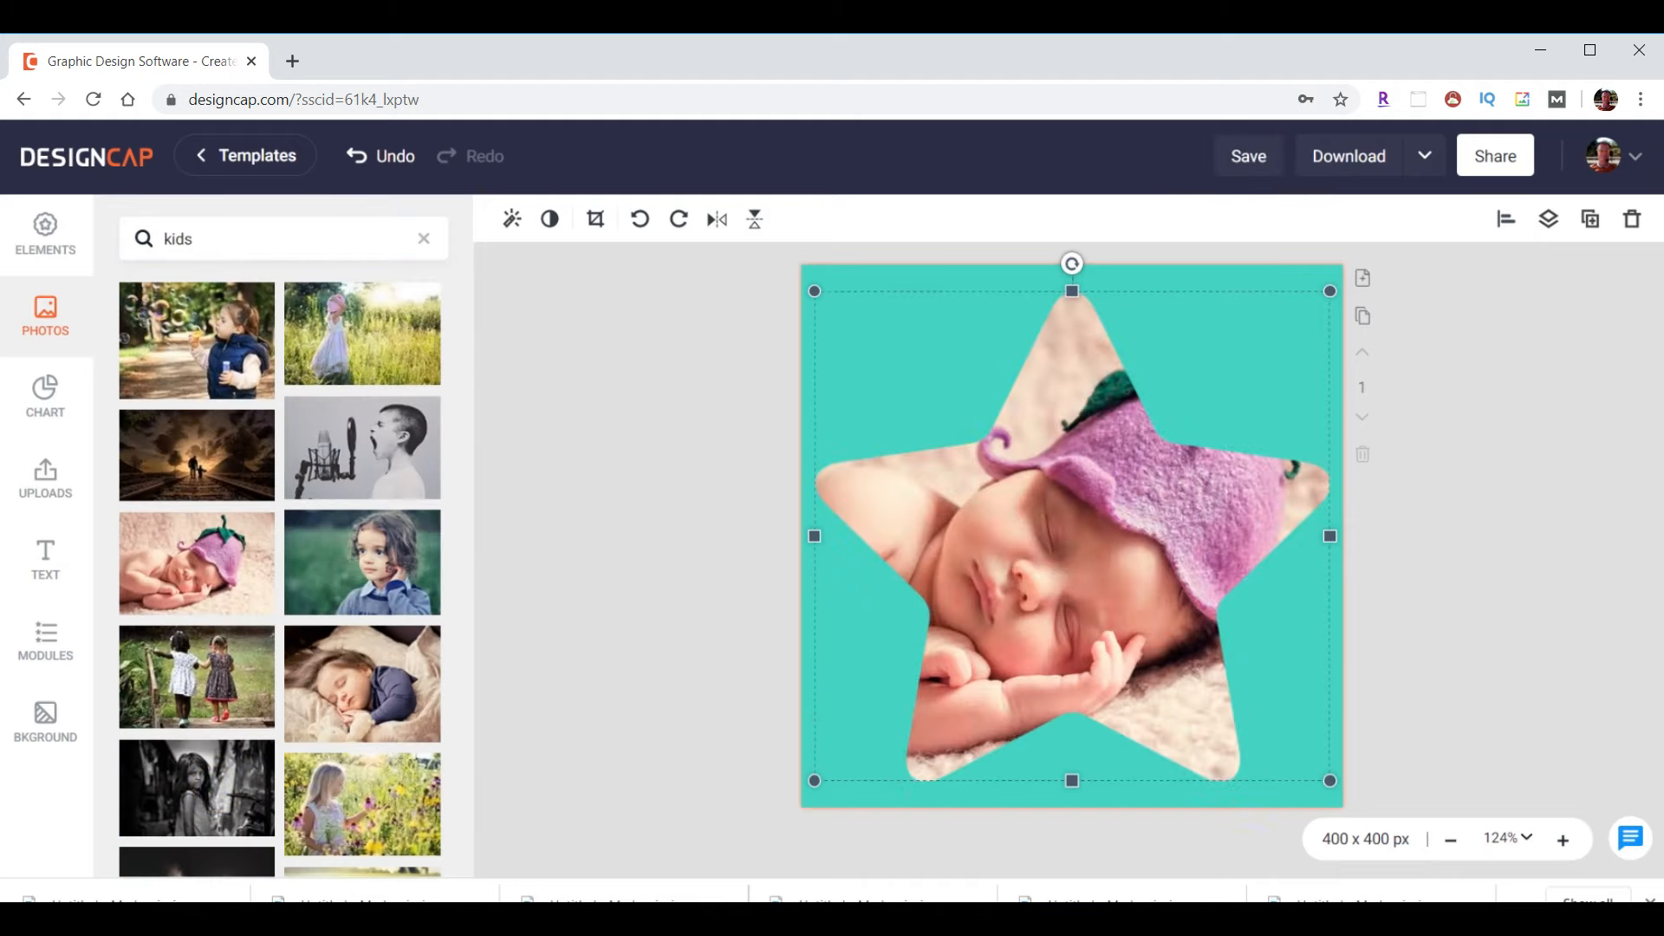
- Download the star-shaped baby design as a JPG in the Small size
click(1358, 156)
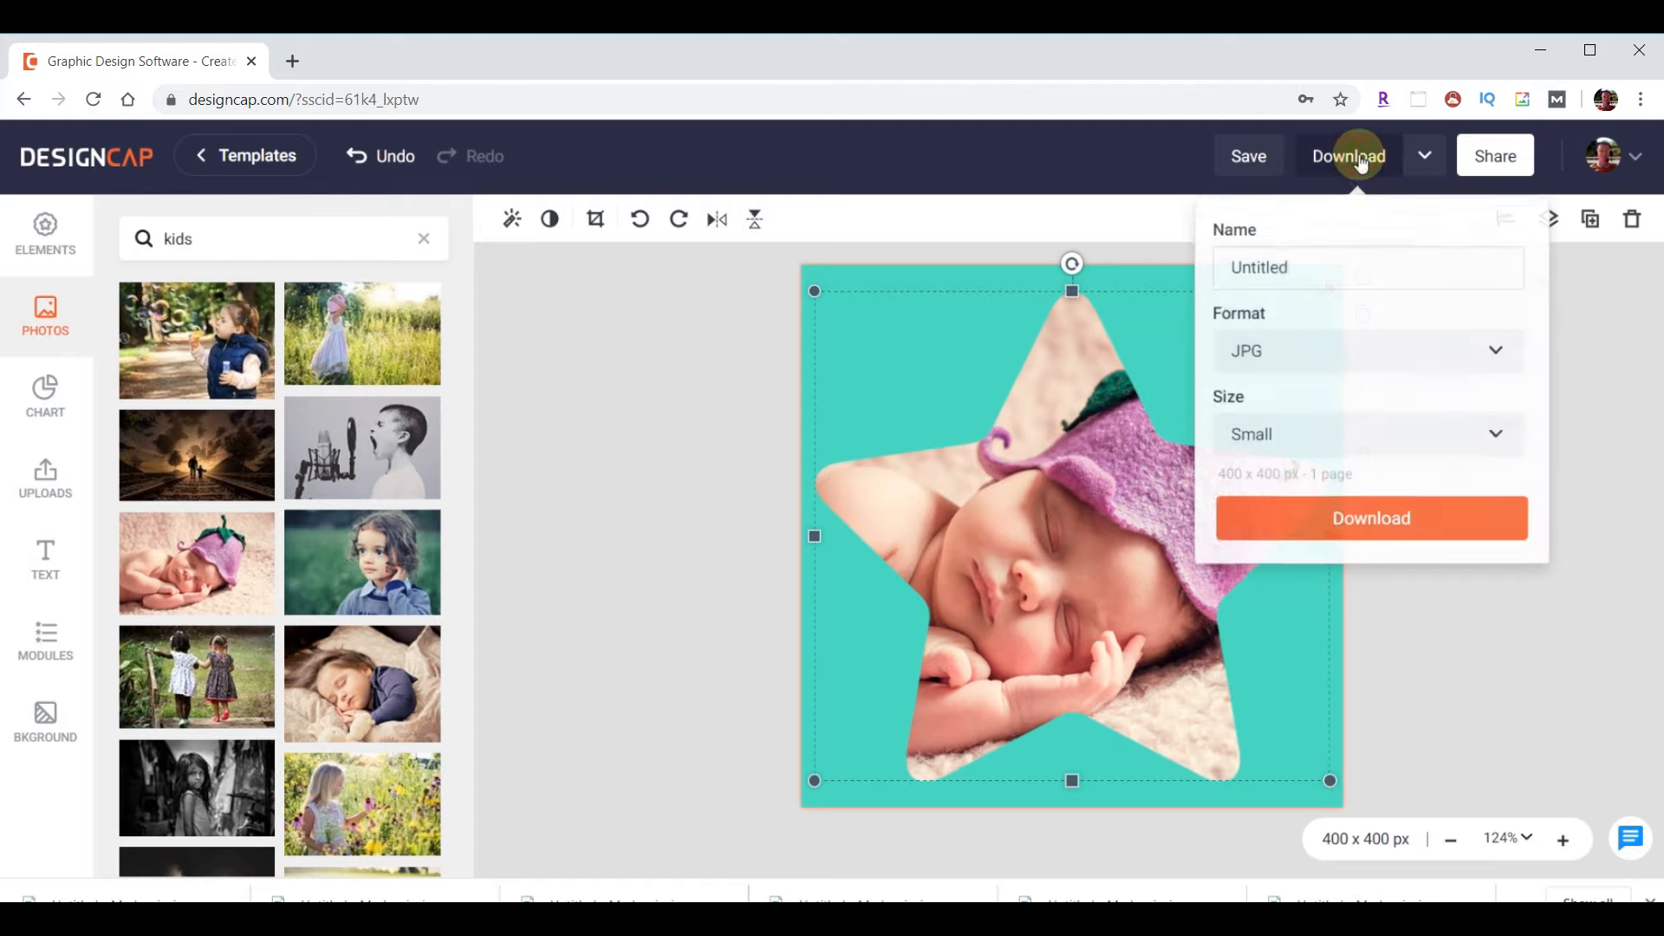
click(1402, 520)
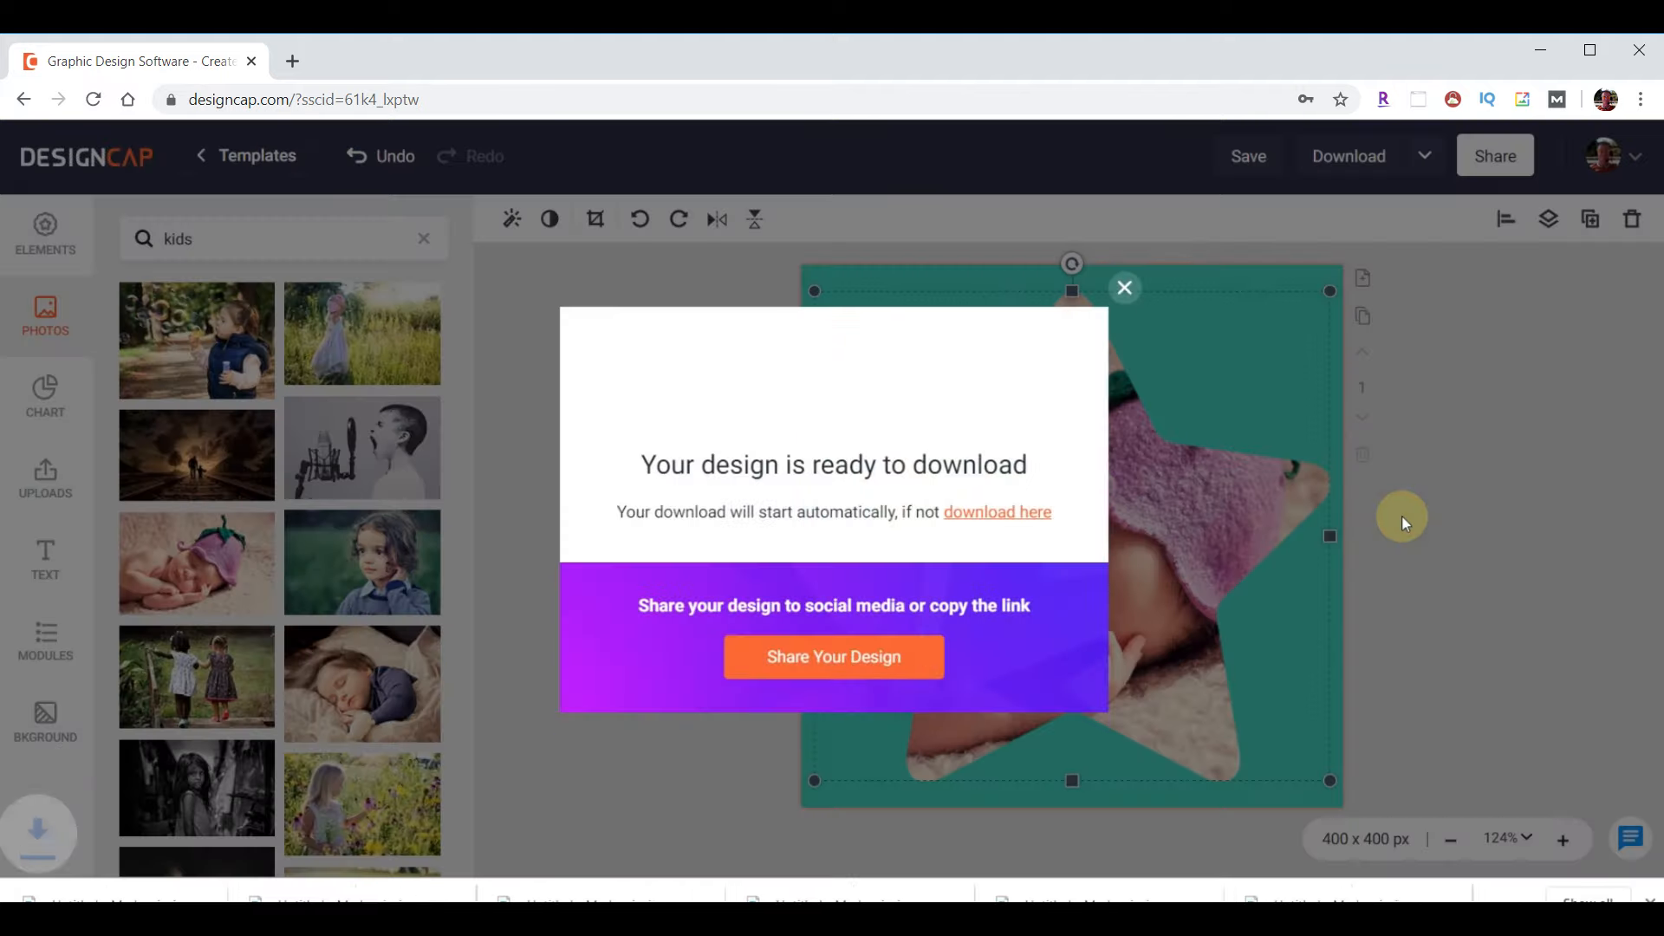
click(1124, 290)
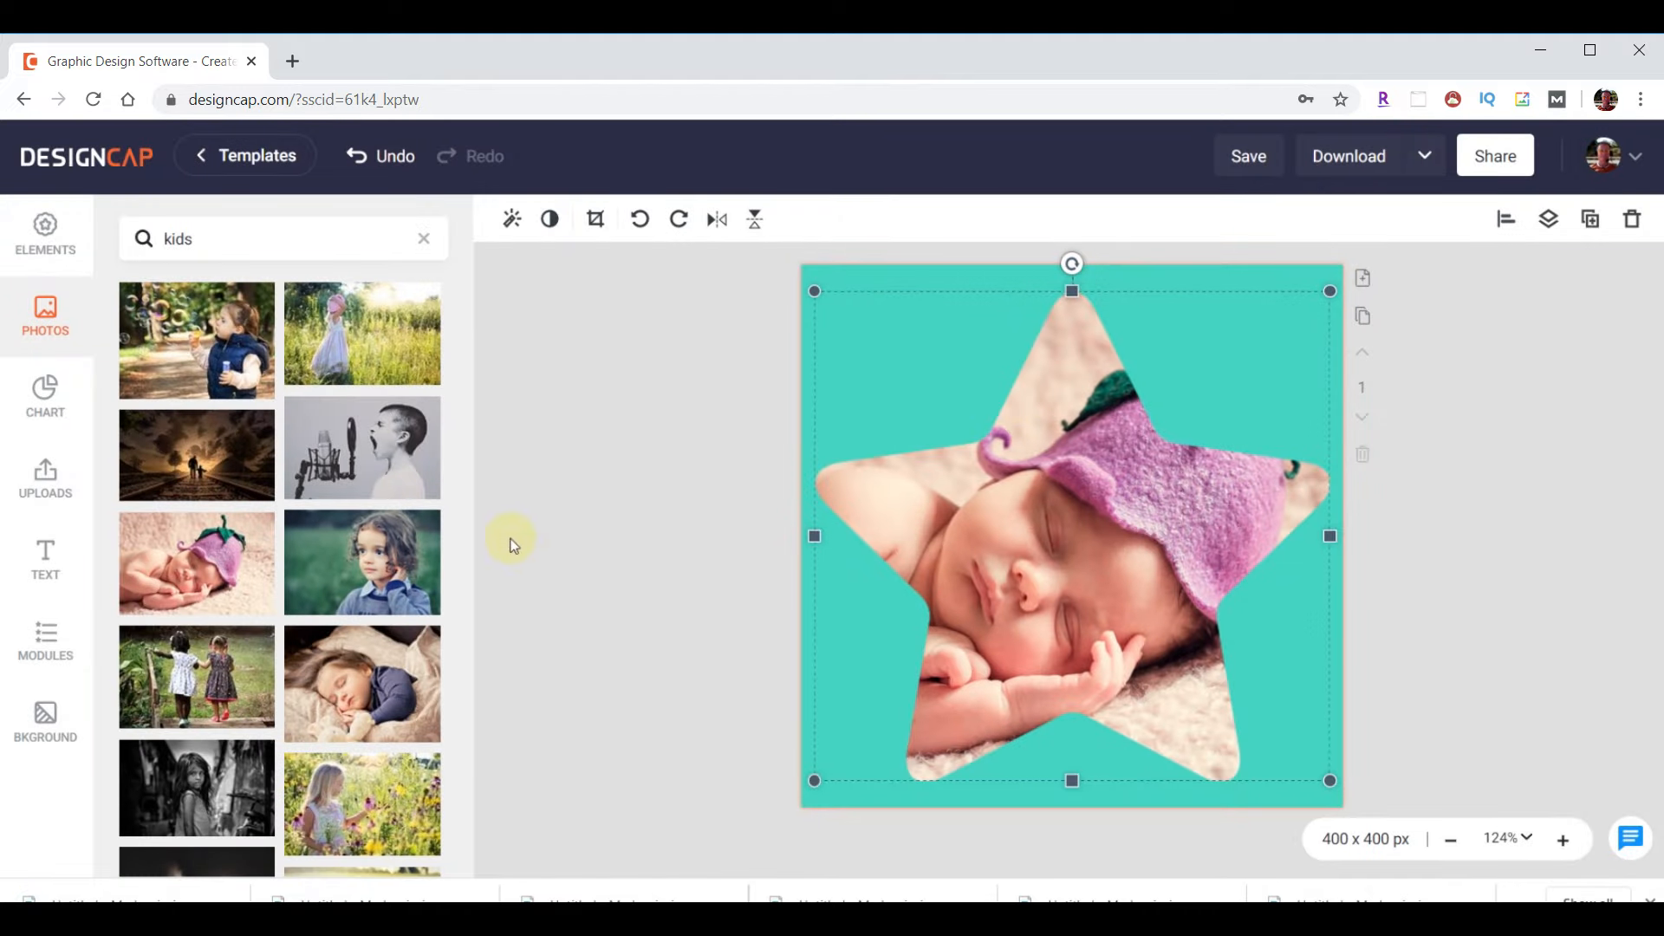
- Swap the star frame's picture for the child in a striped hat, and download it as a Small JPG
scroll(301, 529, down, 5)
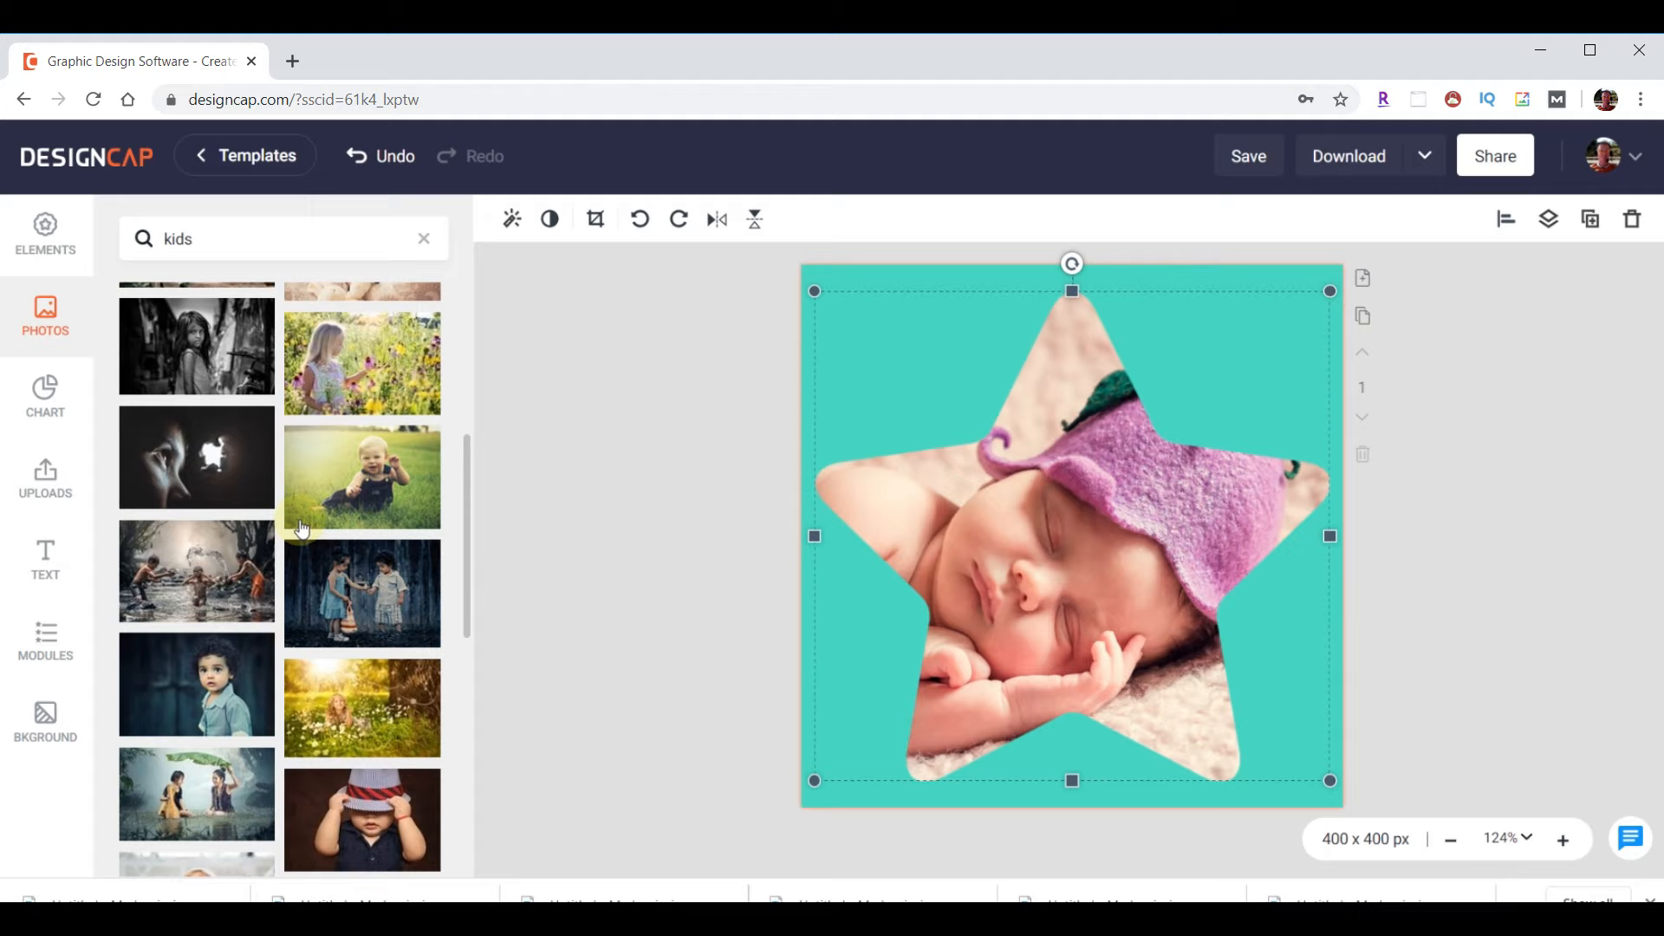
drag(363, 819, 984, 574)
click(1360, 181)
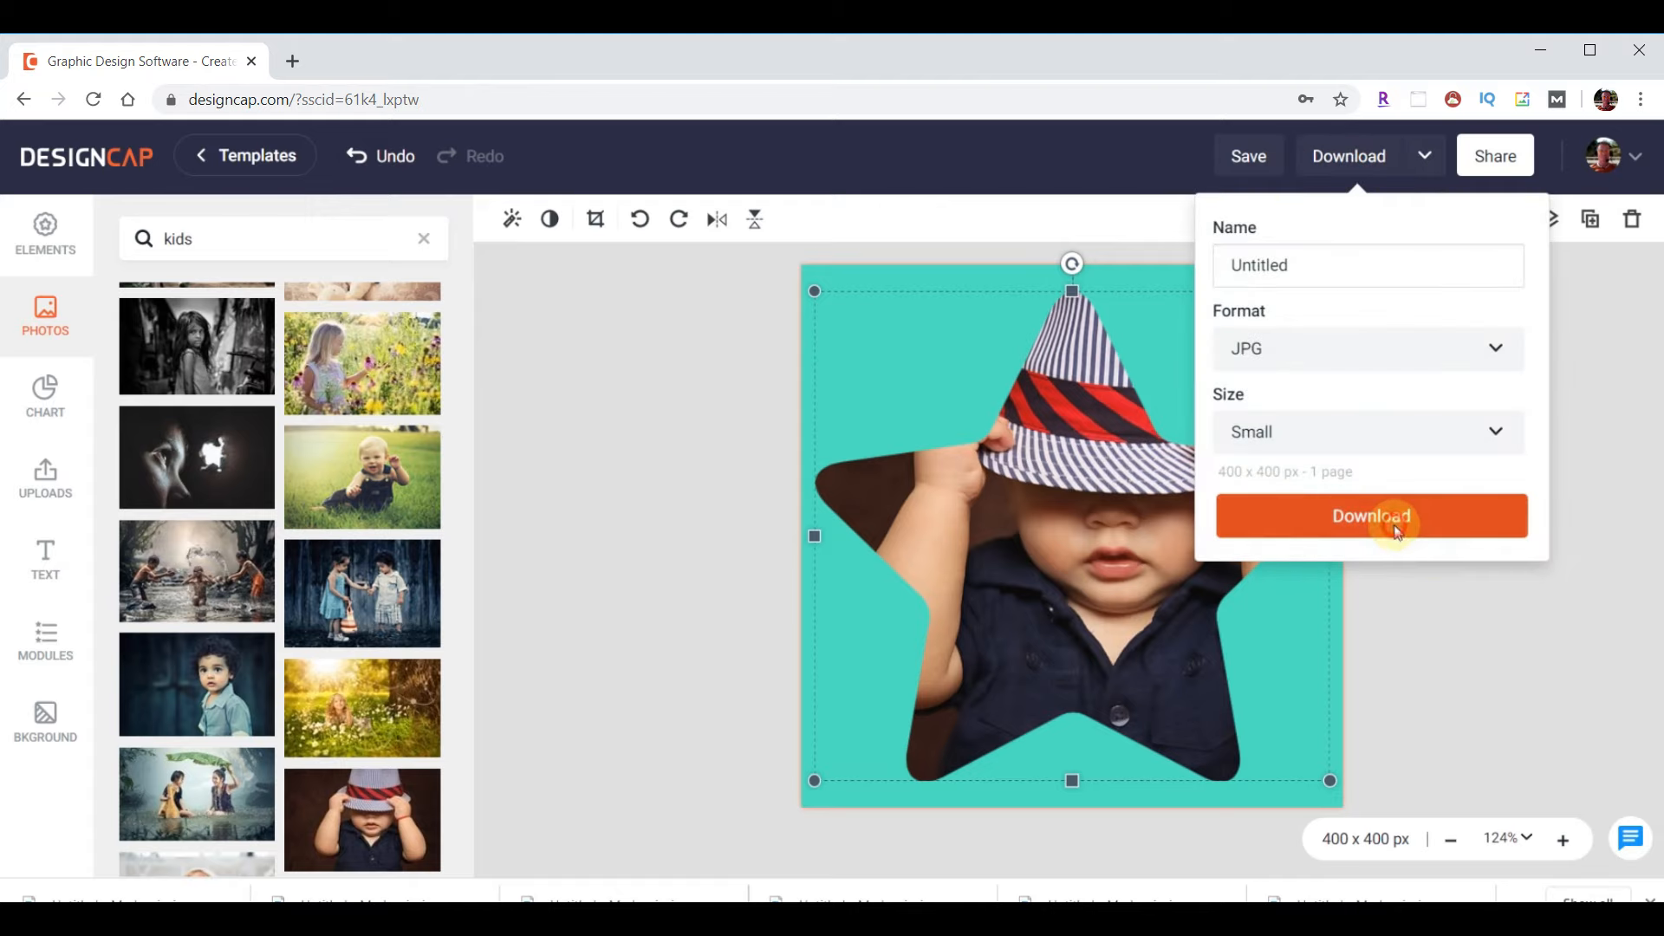
click(1385, 520)
click(1124, 292)
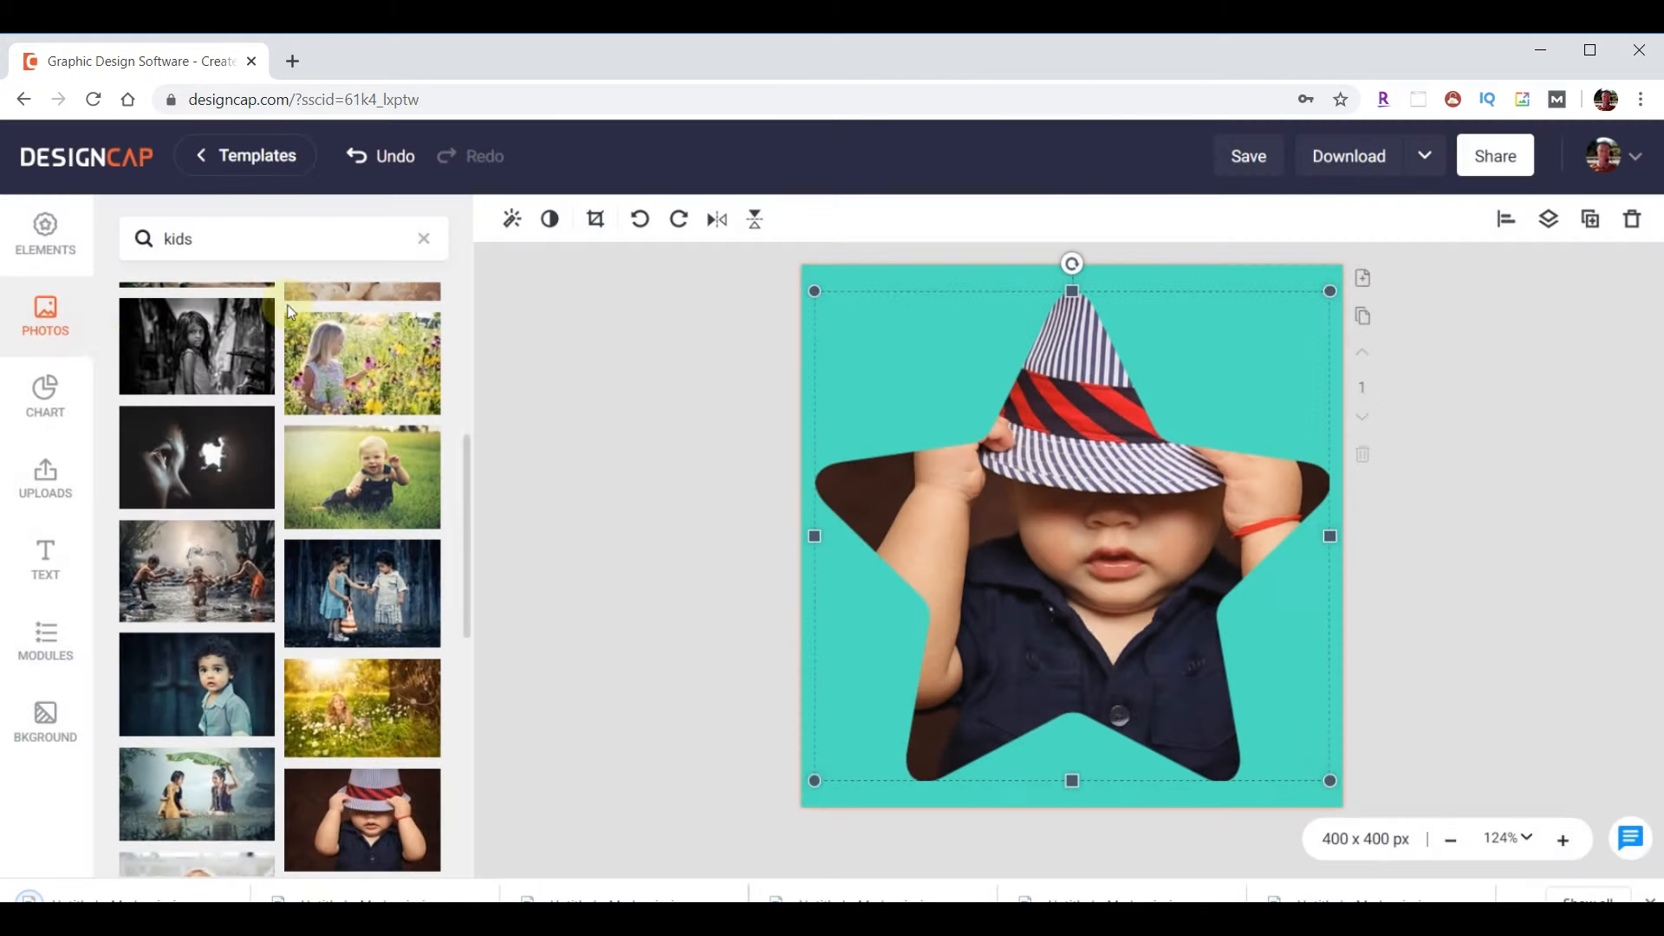
- Replace the star frame with the square brush-stroke-edged frame mask, enlarged to nearly the full page width
click(31, 231)
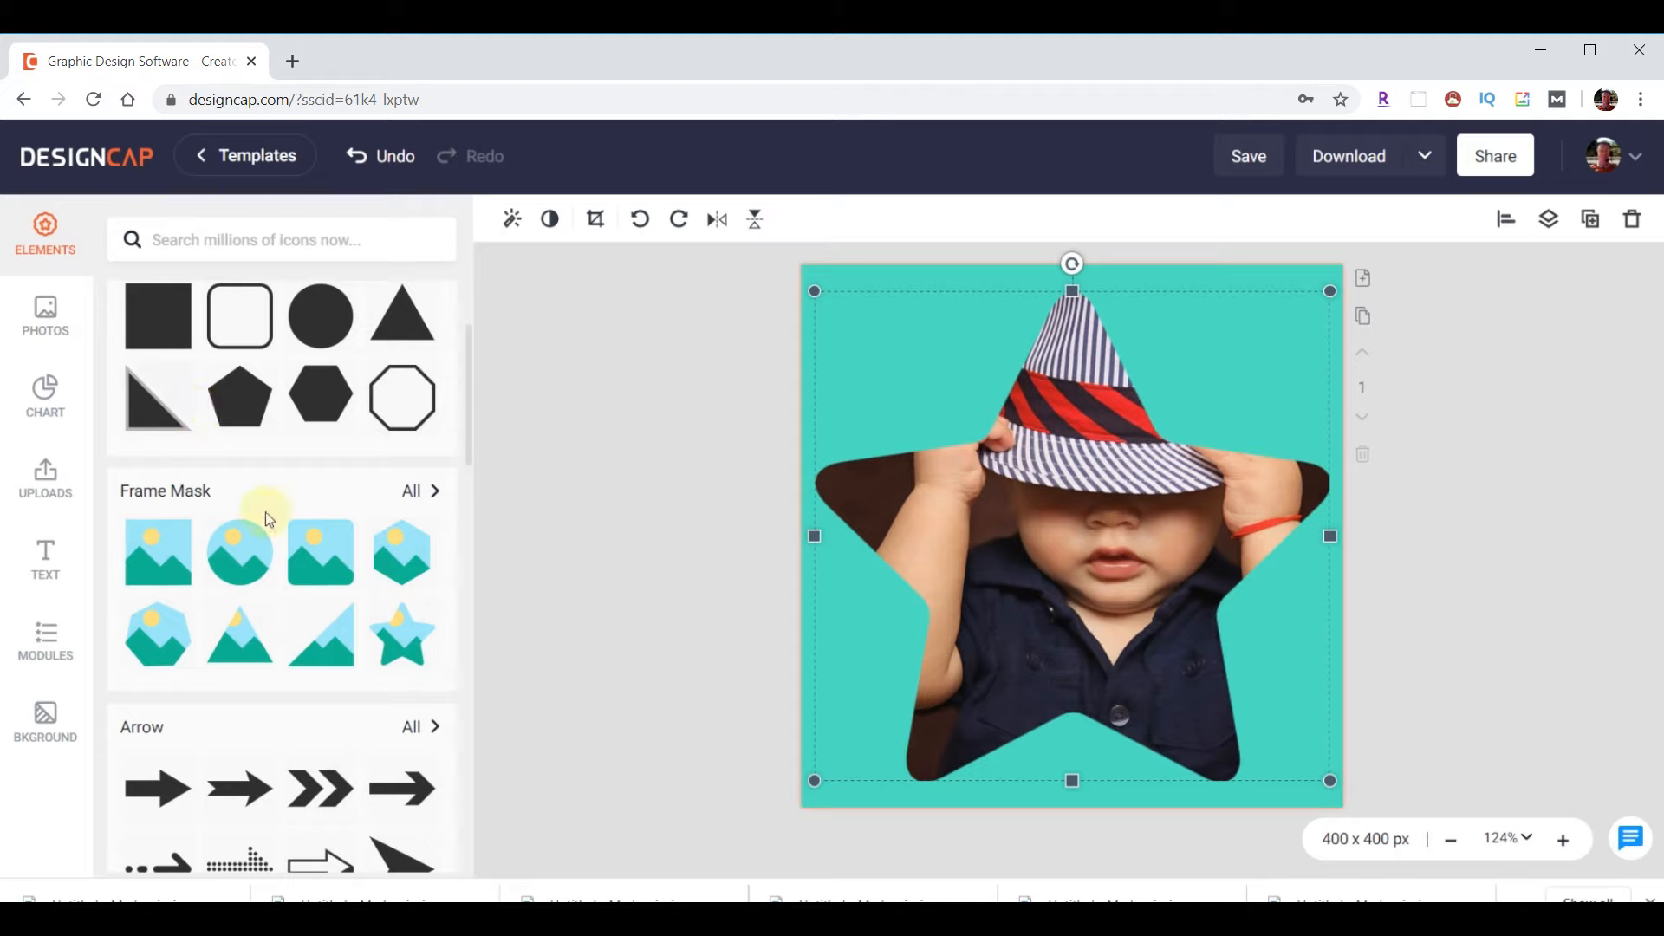
click(434, 495)
scroll(329, 498, down, 3)
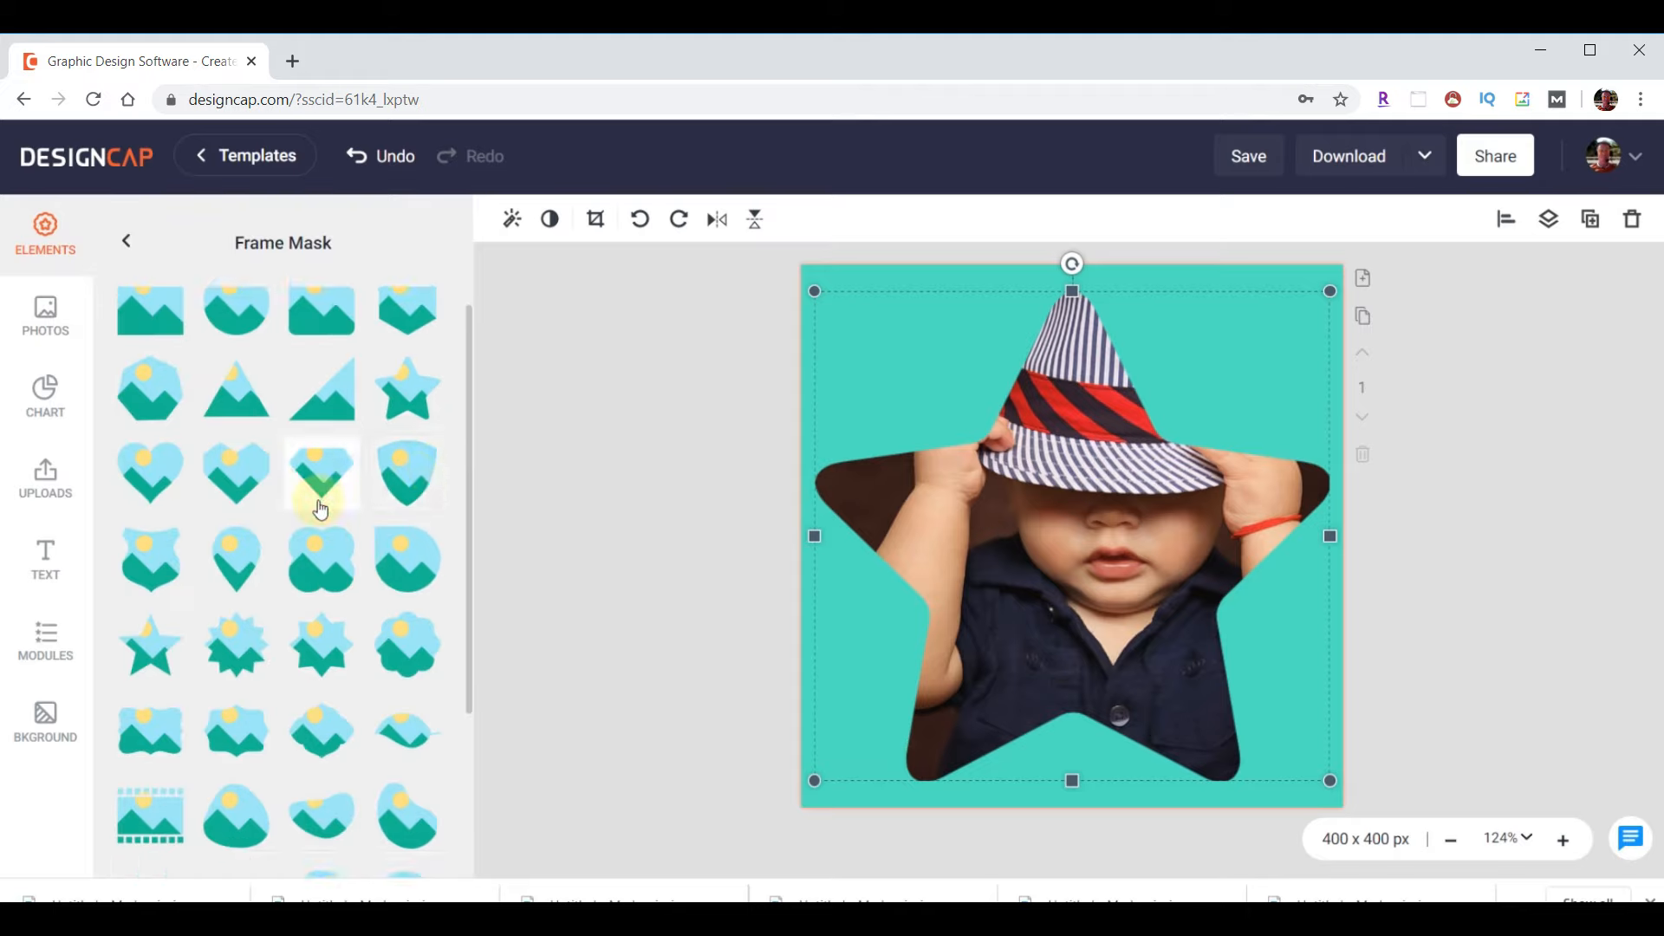
click(1138, 474)
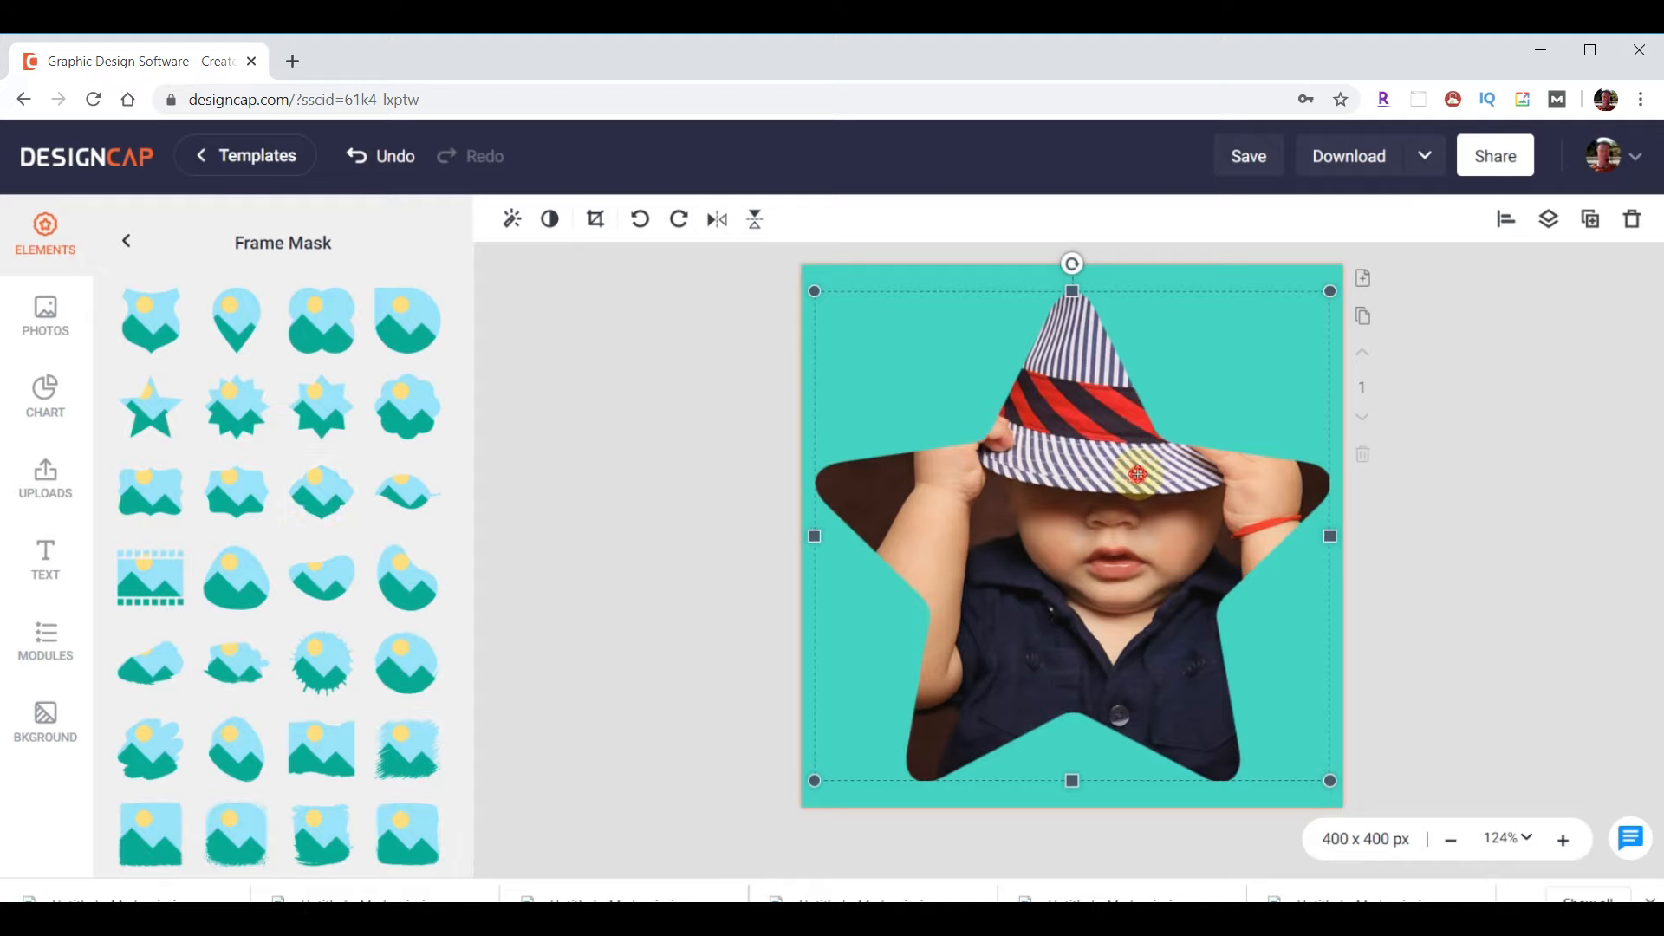
key(Delete)
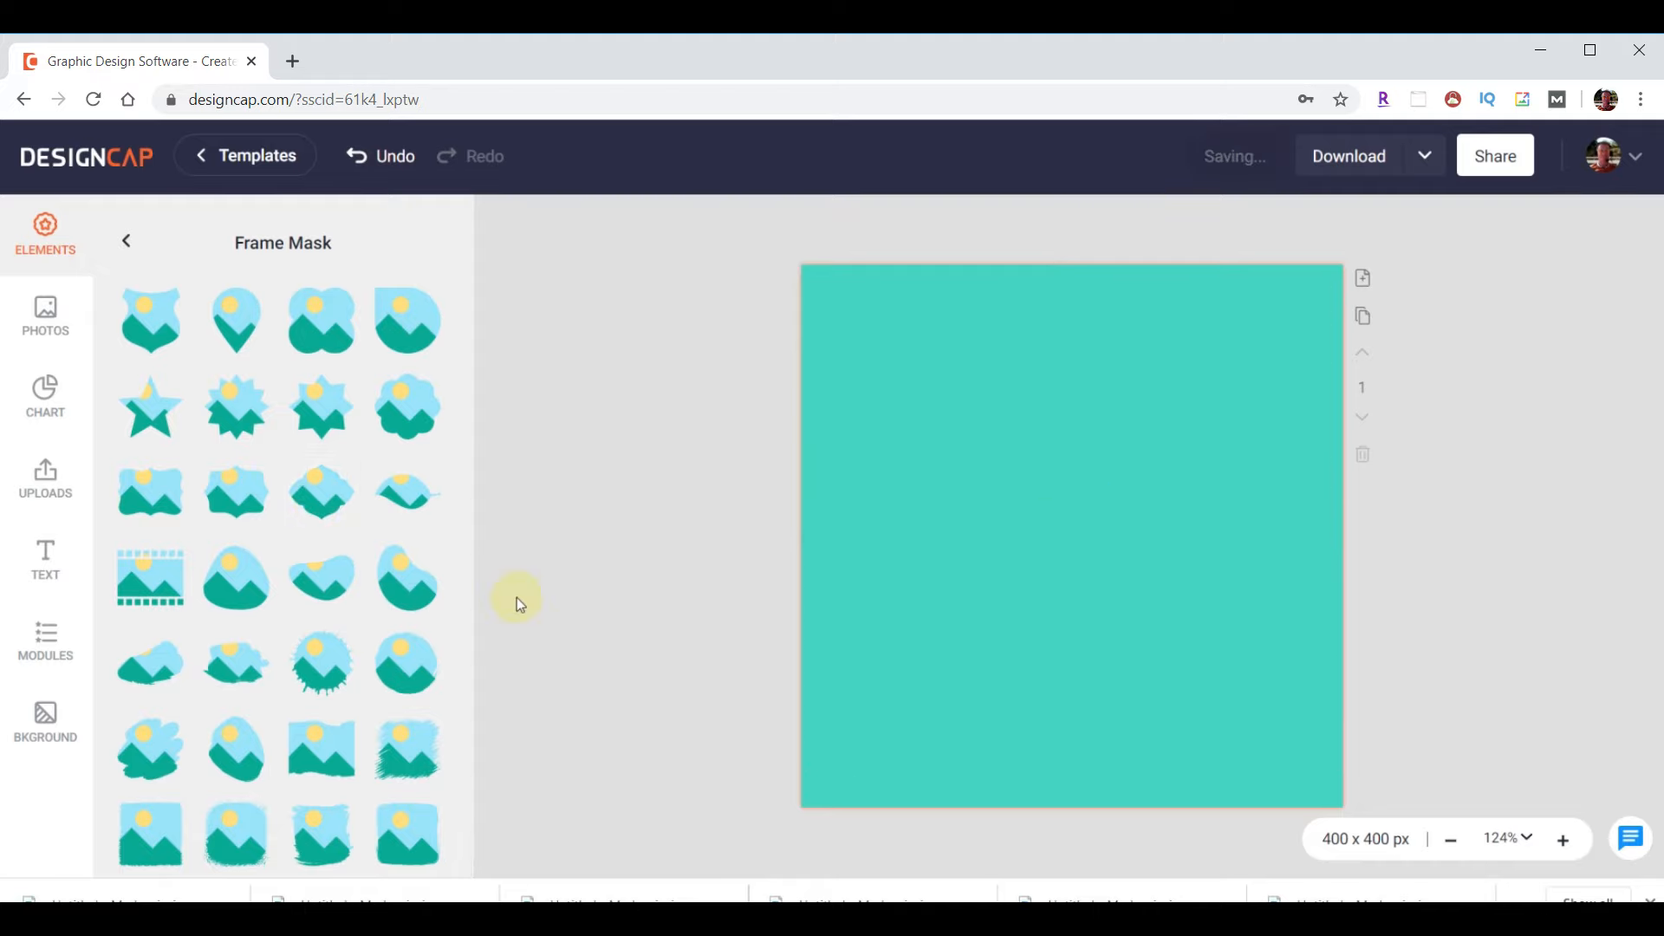
mouse_move(407, 747)
mouse_down()
mouse_move(912, 607)
mouse_move(1119, 433)
mouse_move(1127, 487)
mouse_move(1030, 490)
mouse_up()
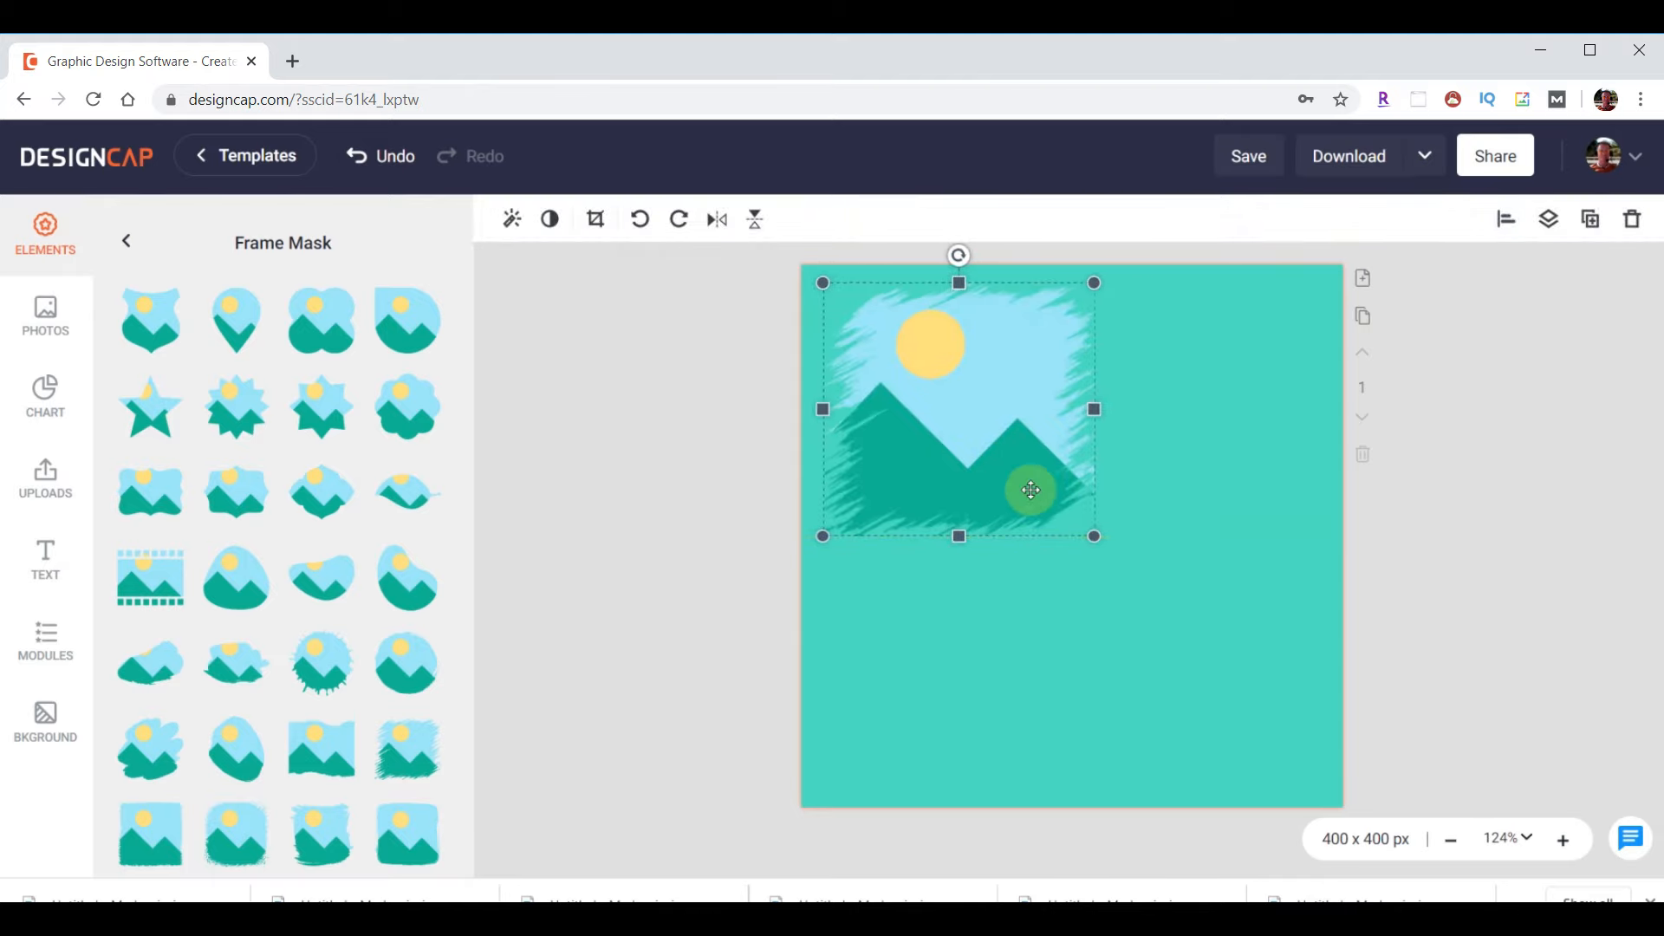
drag(1099, 536, 1325, 799)
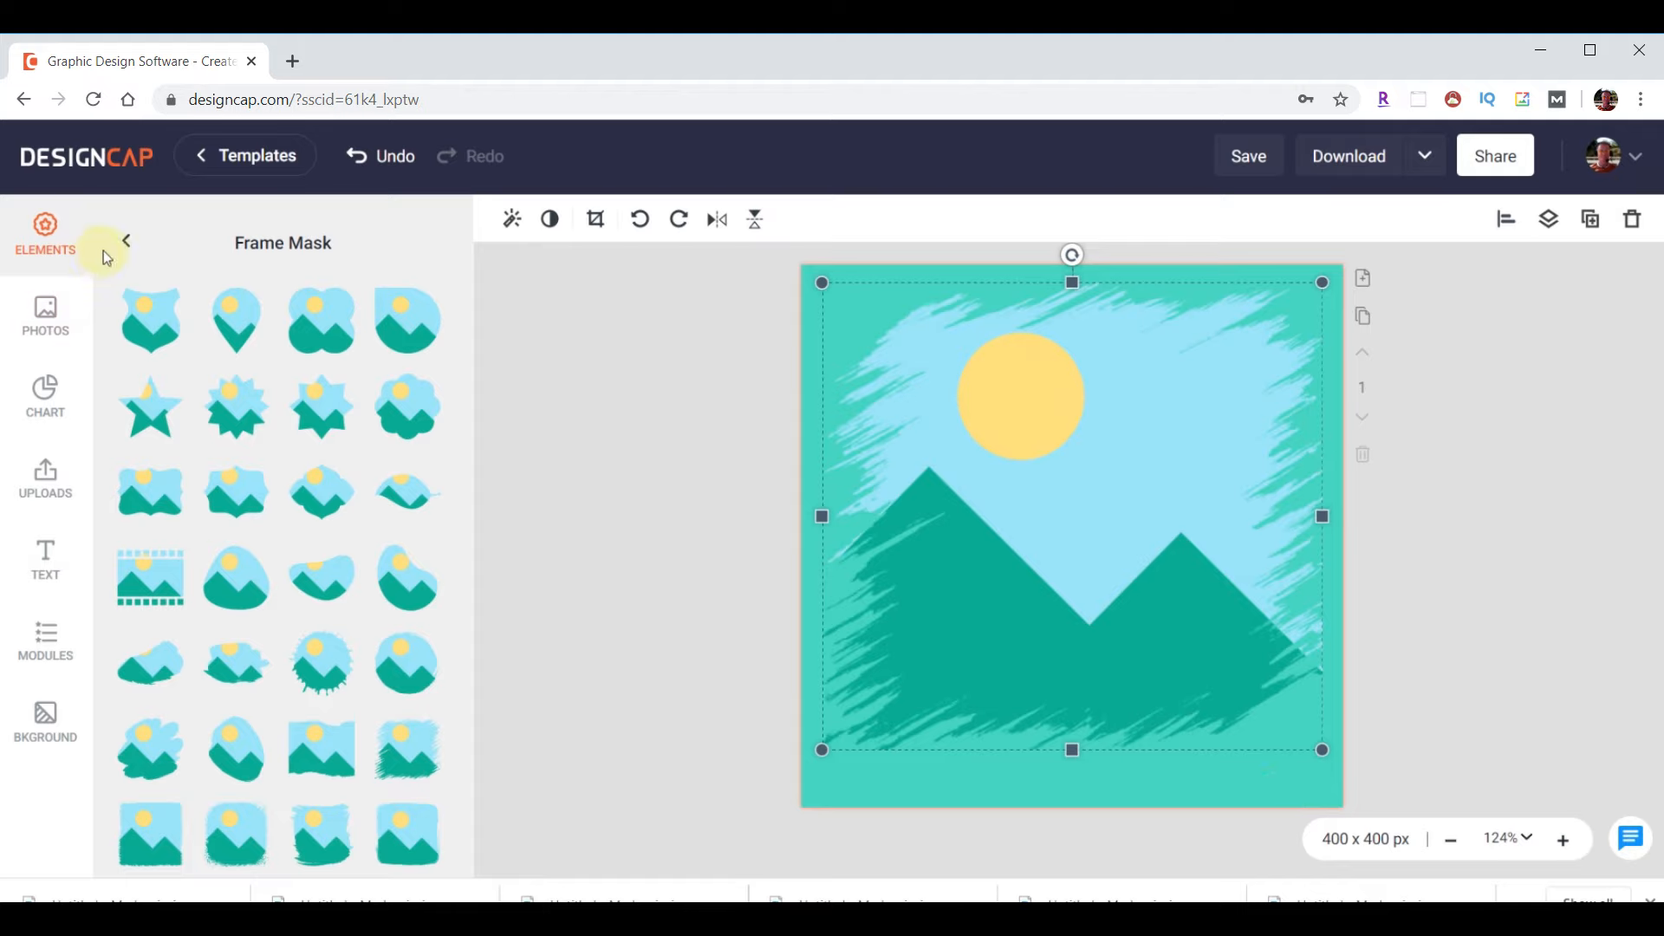
- Search the stock photos for "beach" and fill the brush-stroke frame with the red cocktail on the sand
click(54, 308)
drag(221, 236, 143, 239)
text(beach)
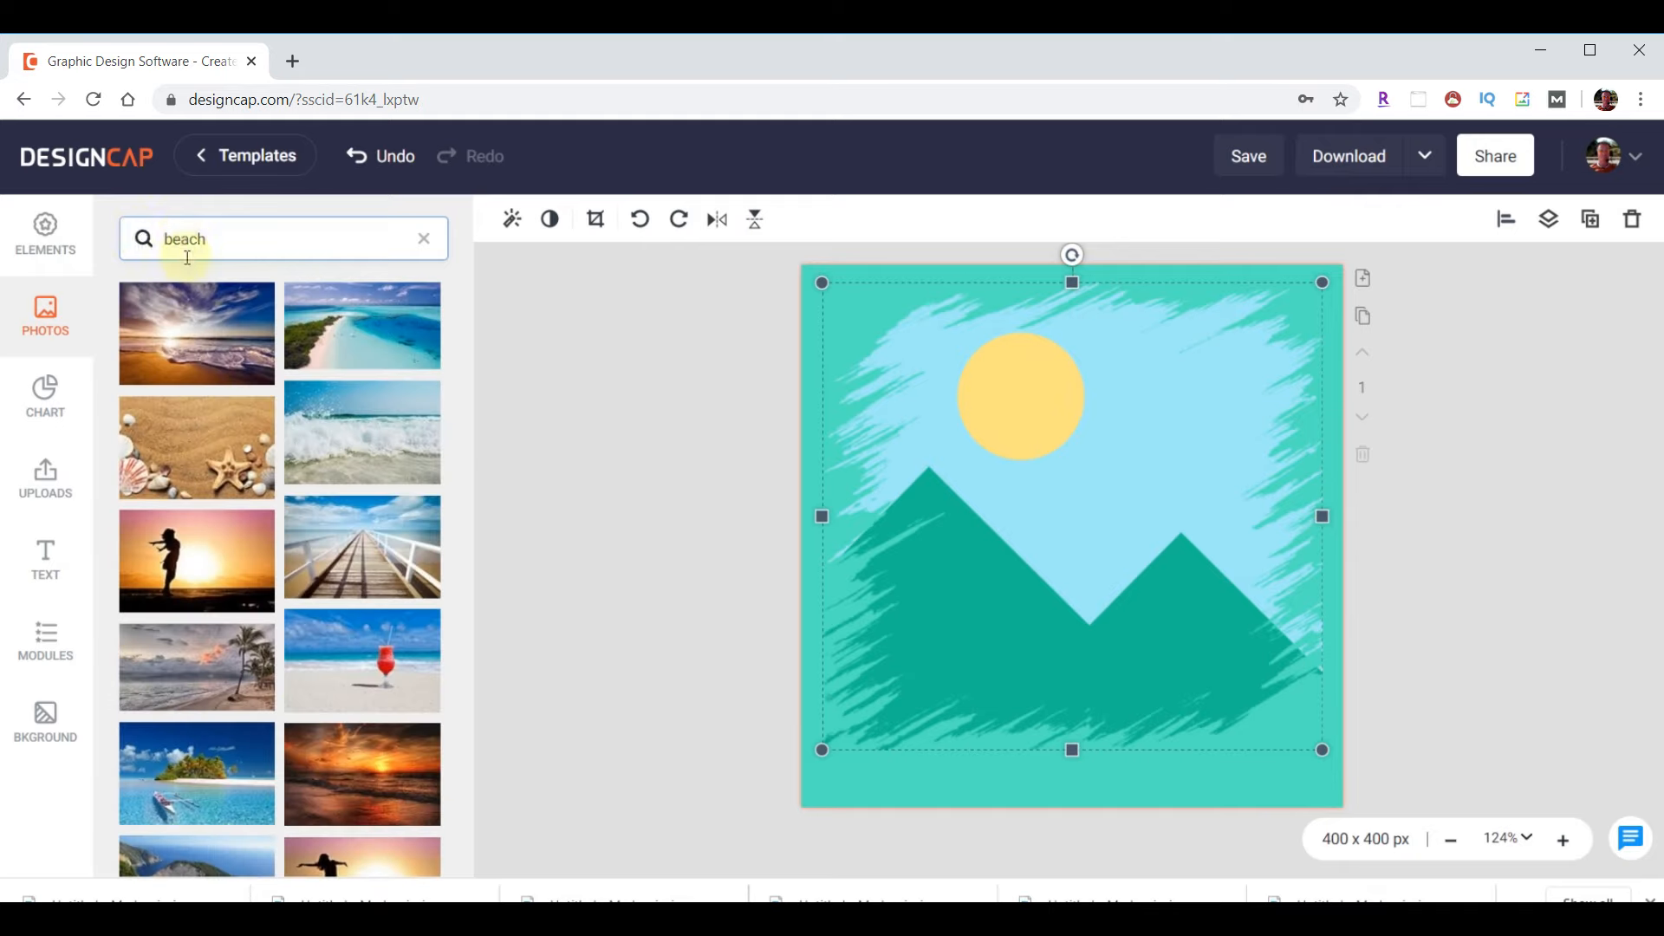
drag(364, 650, 1129, 483)
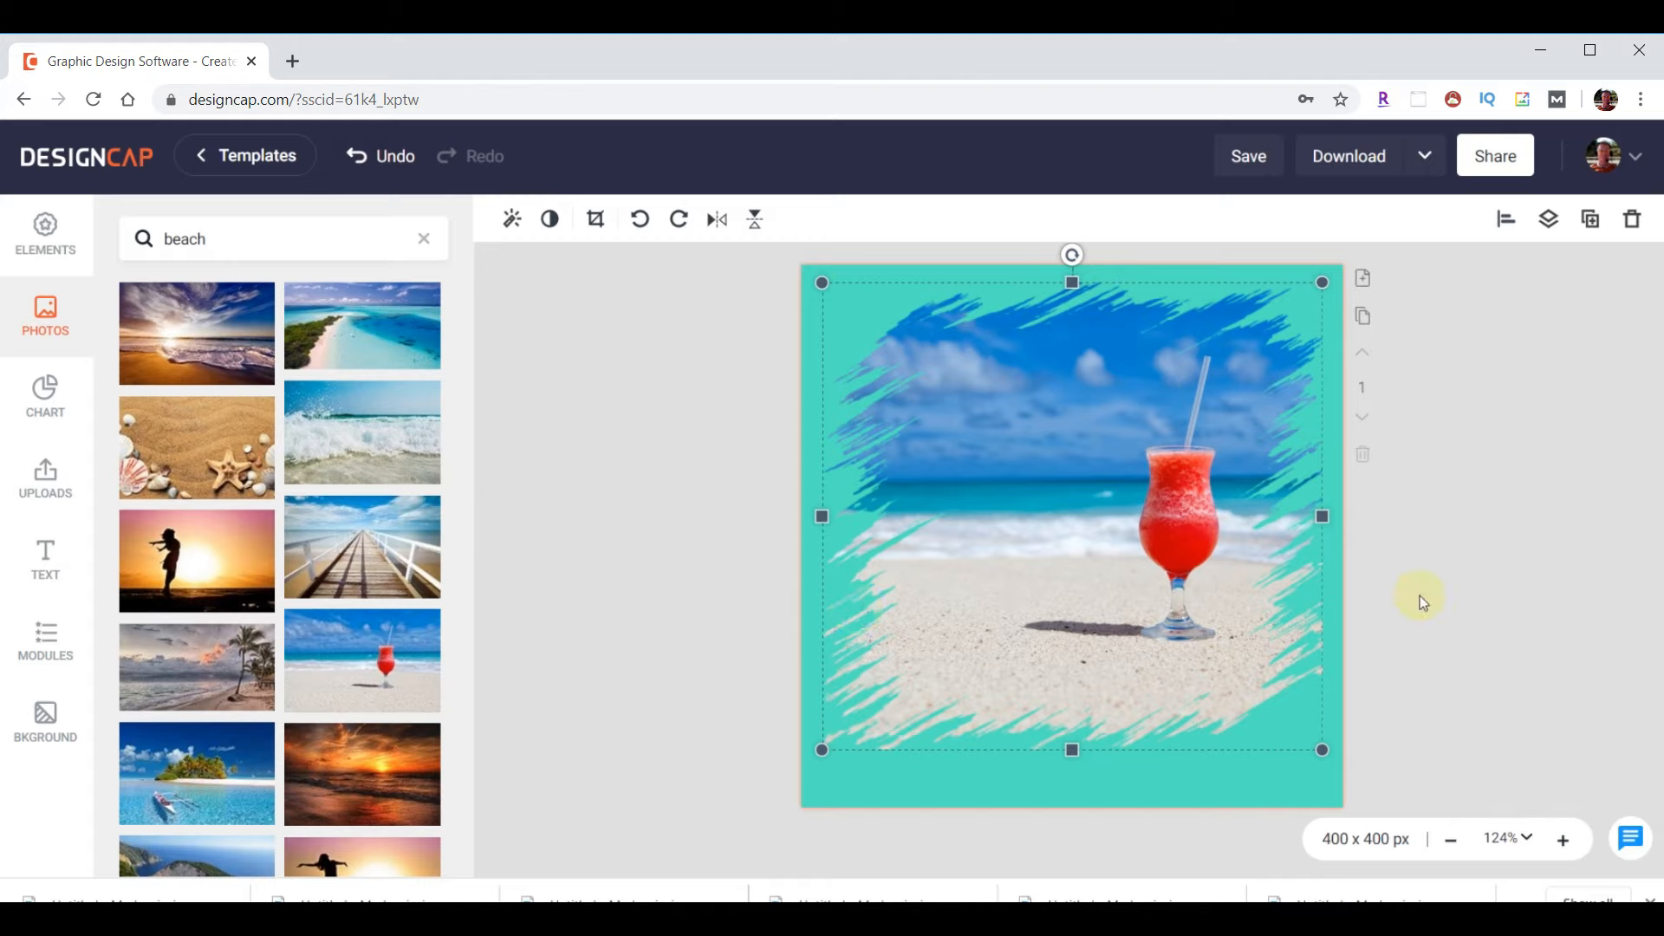
- Download the brush-stroke-framed cocktail design
click(1332, 178)
click(1377, 517)
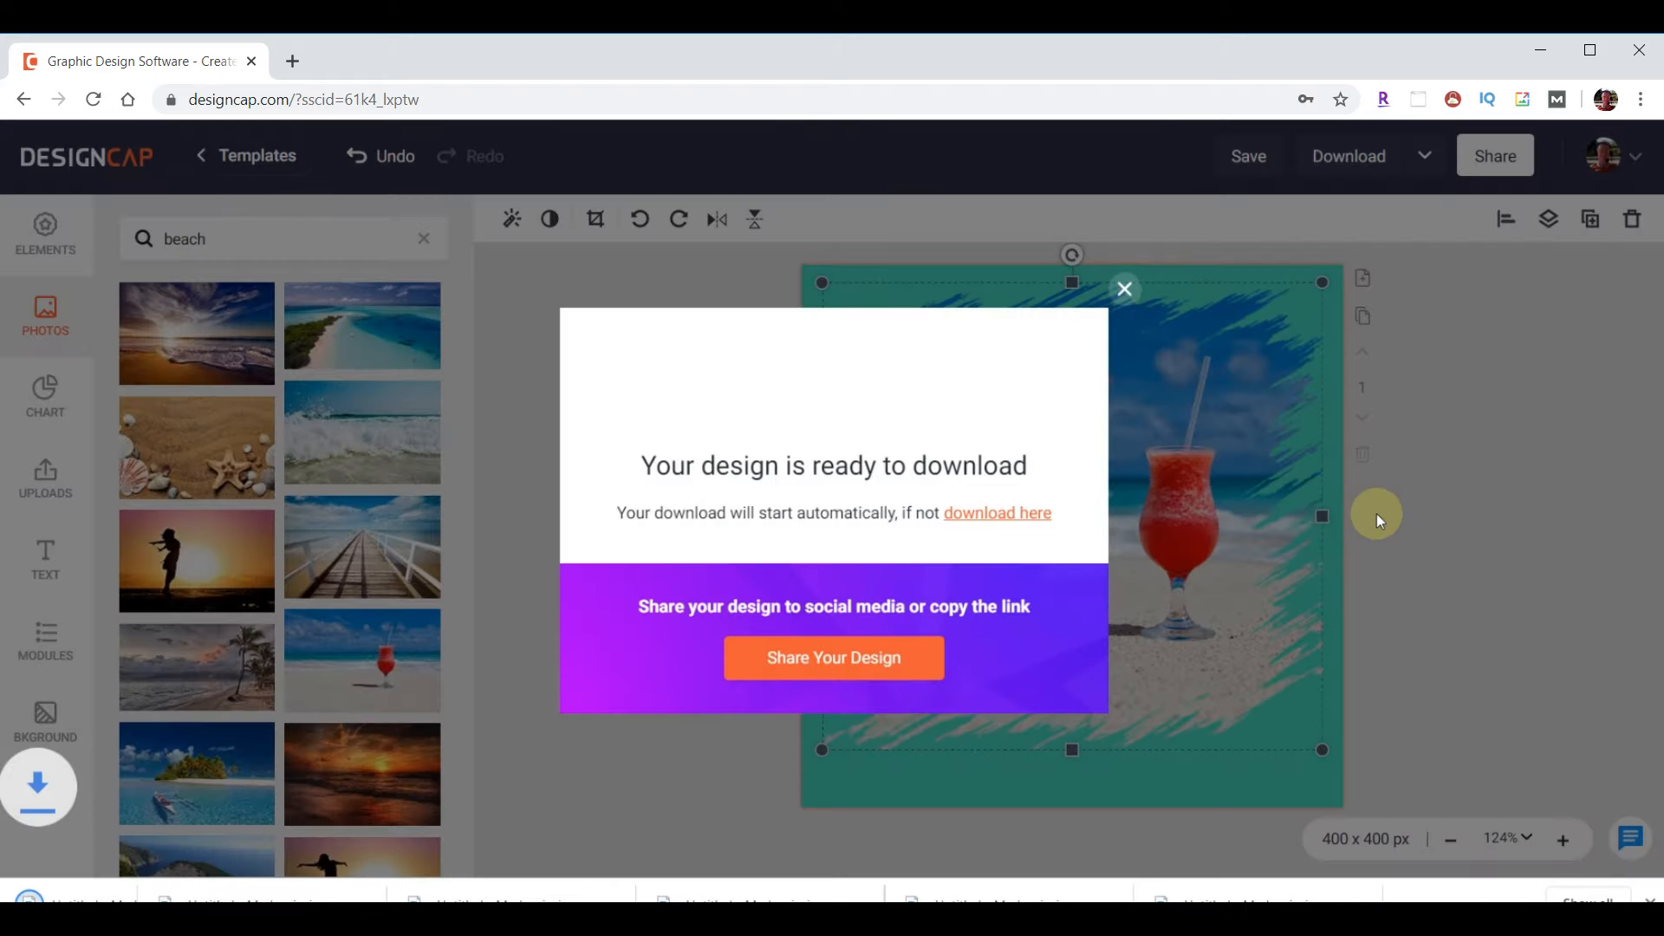
click(1128, 286)
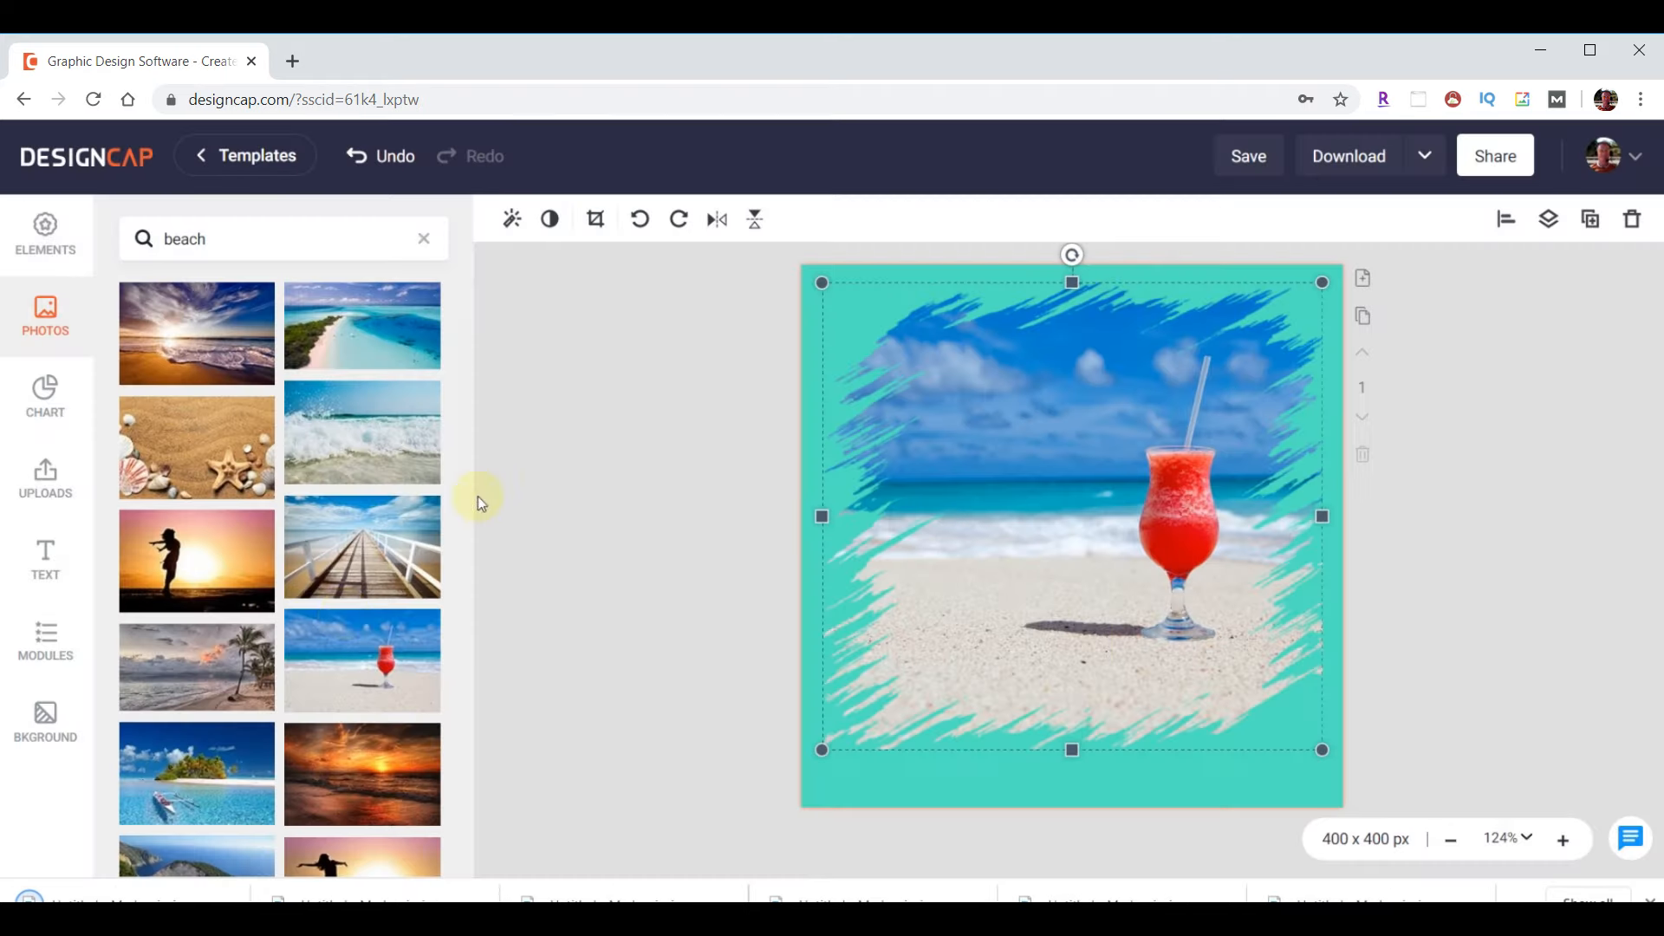
- Swap the brush-stroke frame's picture for the palm island with the outrigger boat, and download the design
drag(221, 779, 1176, 469)
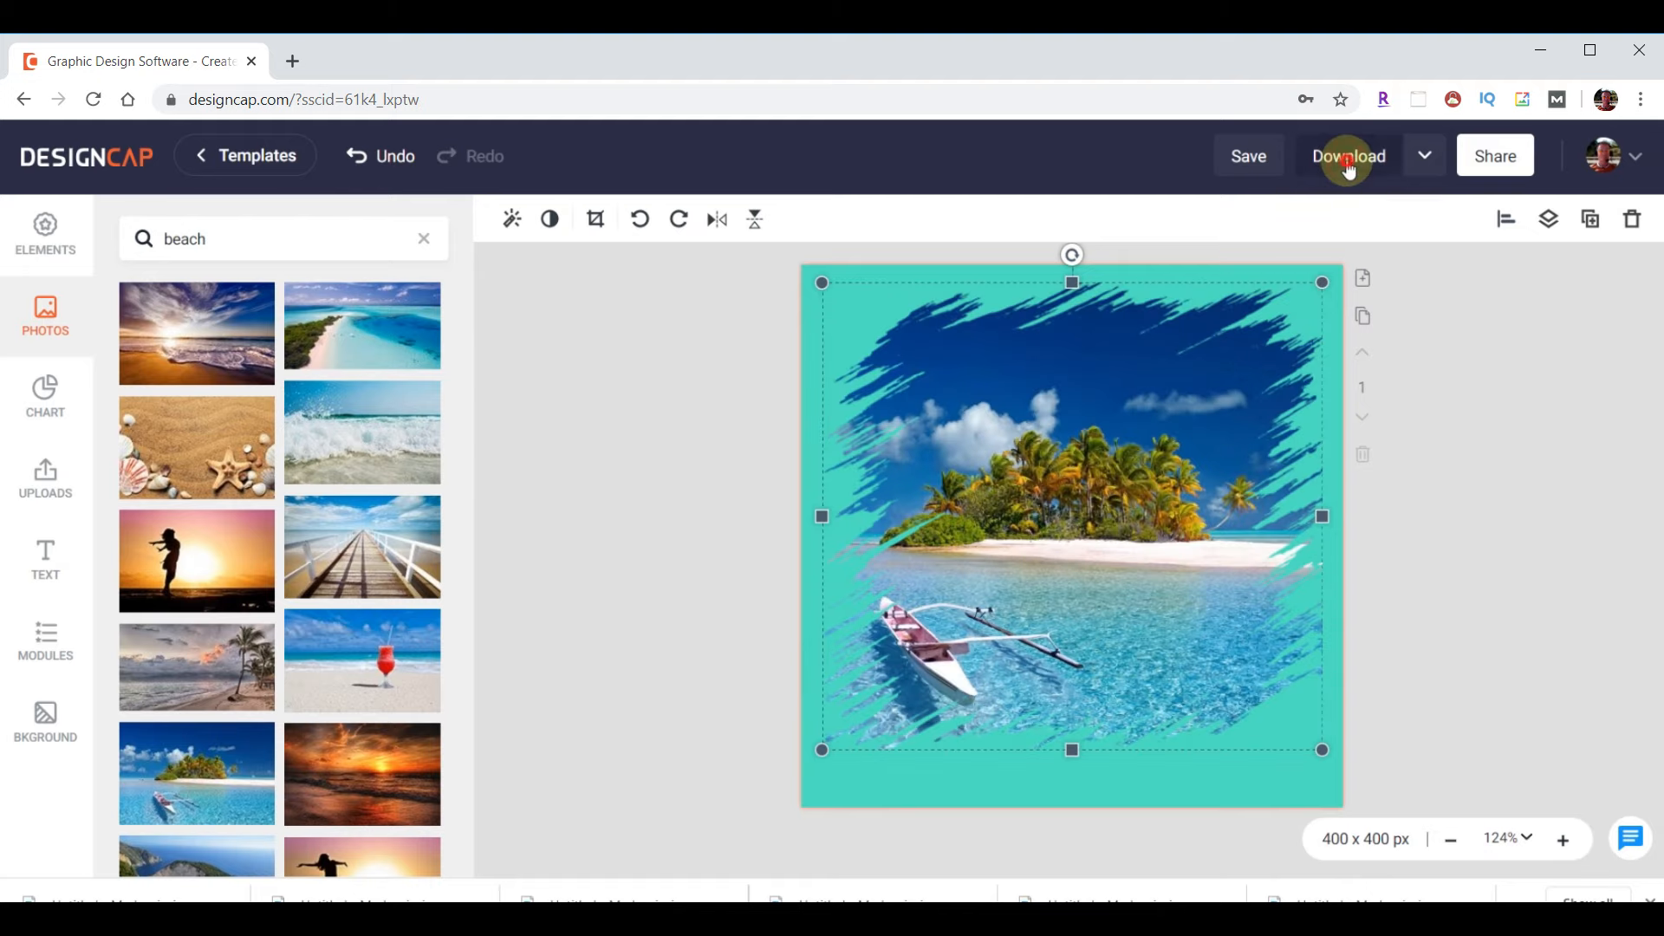
click(1348, 160)
click(1389, 523)
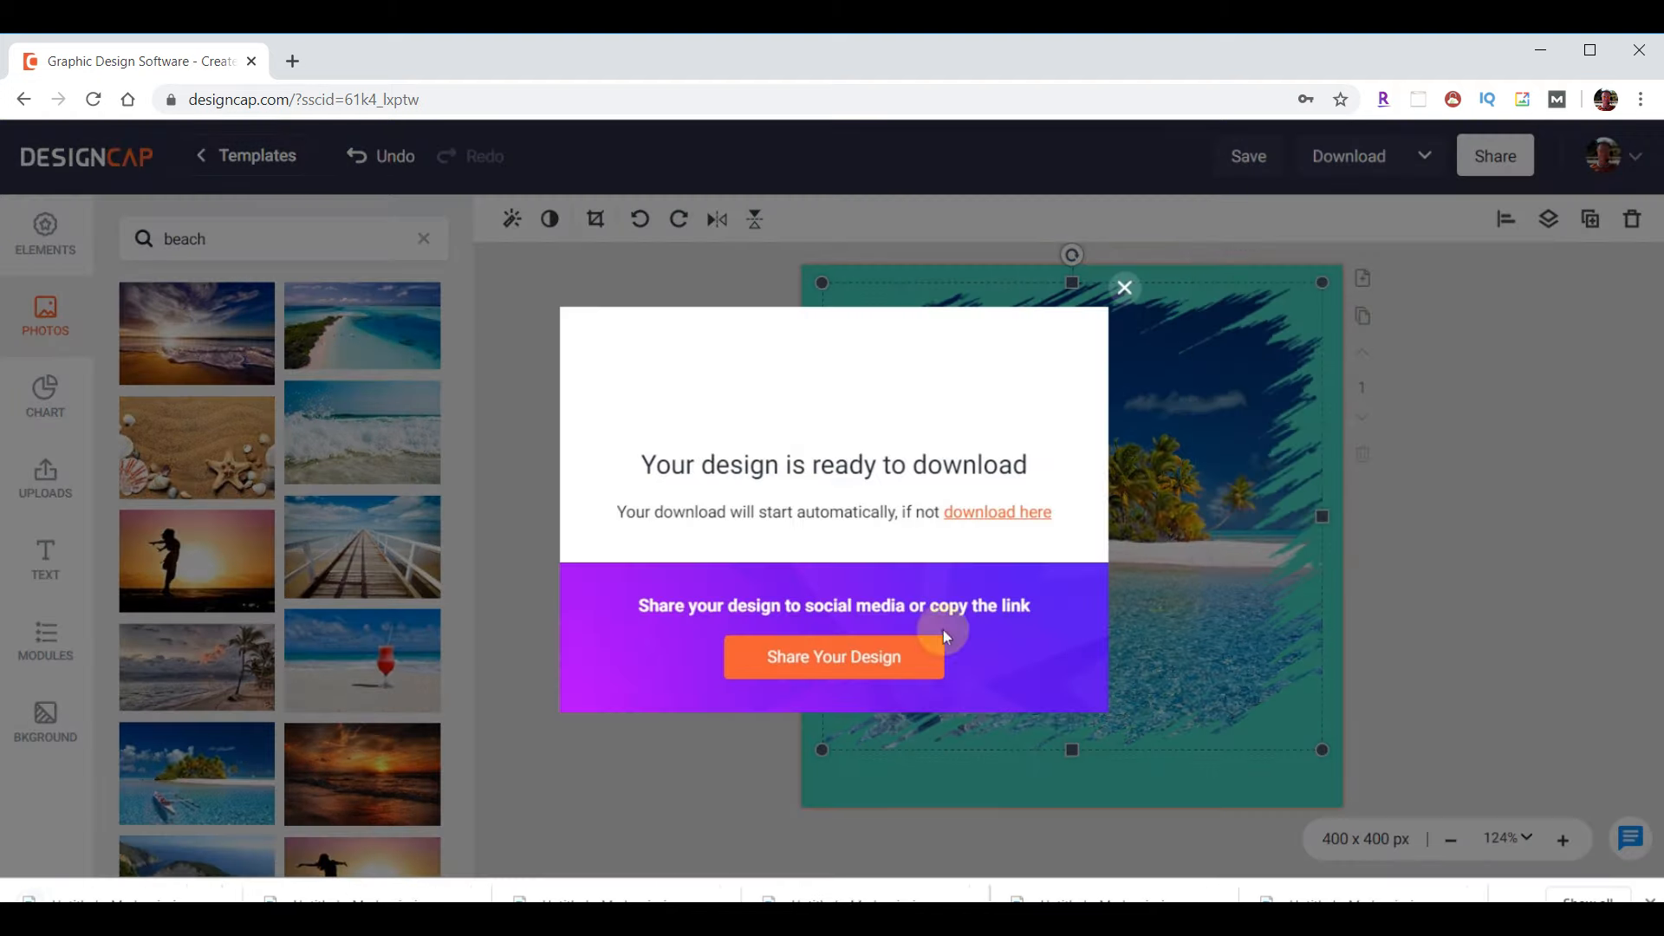
- Swap the brush-stroke frame's picture for the beach photo of the person in the blue sun hat
click(1124, 287)
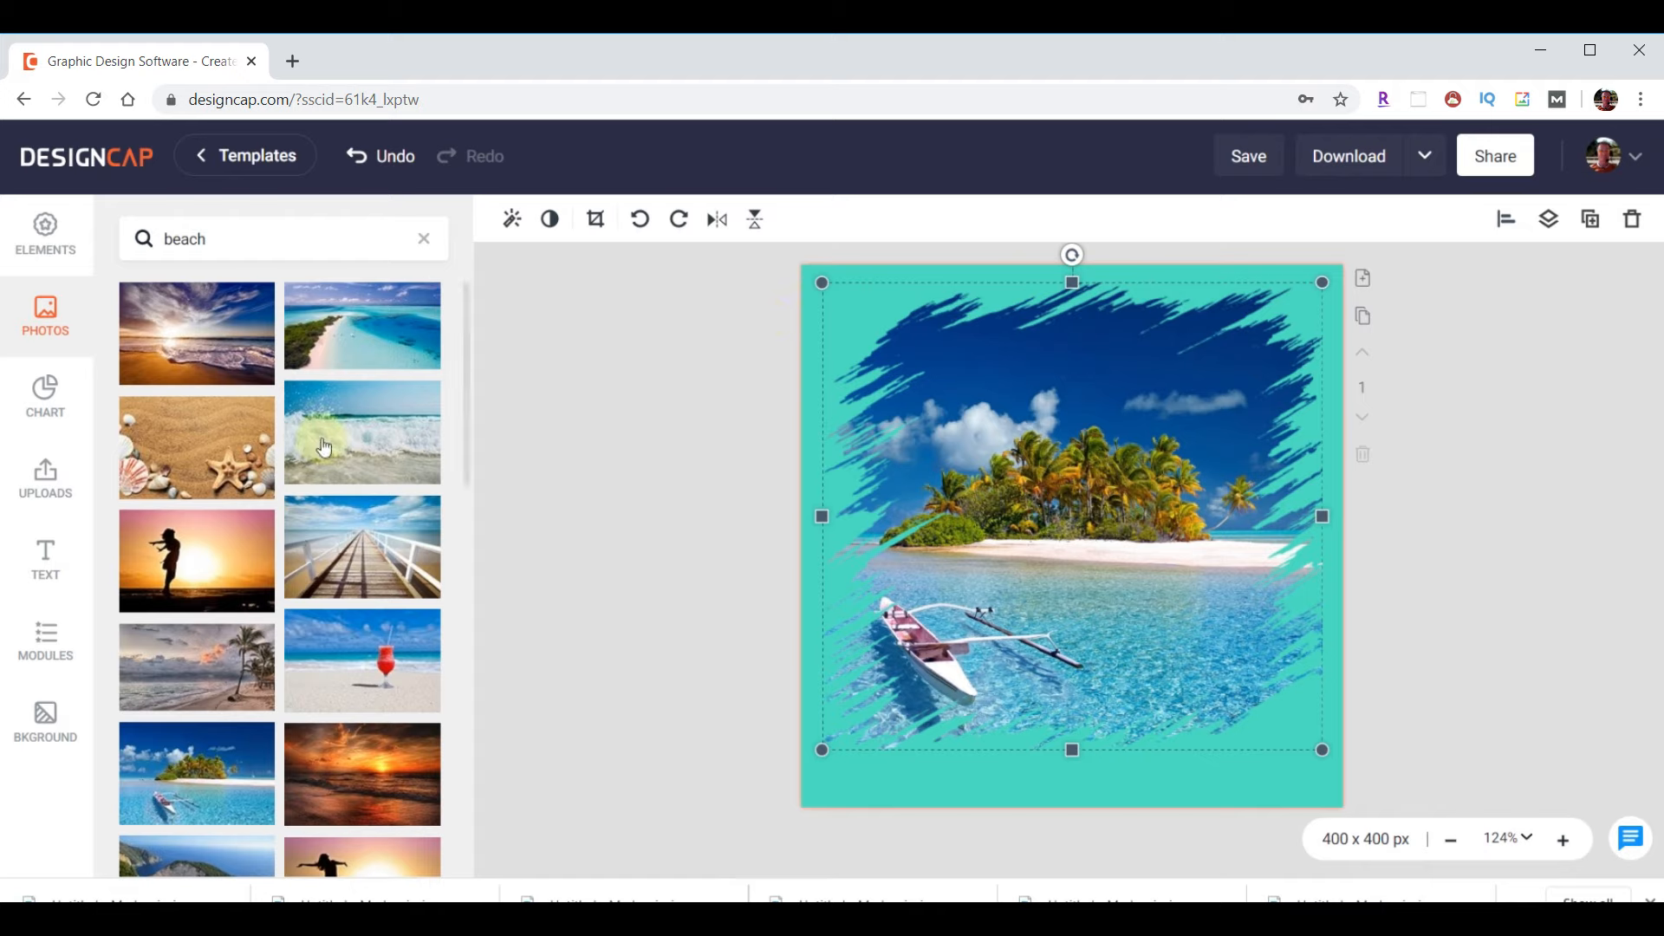
scroll(323, 447, down, 3)
scroll(323, 447, down, 2)
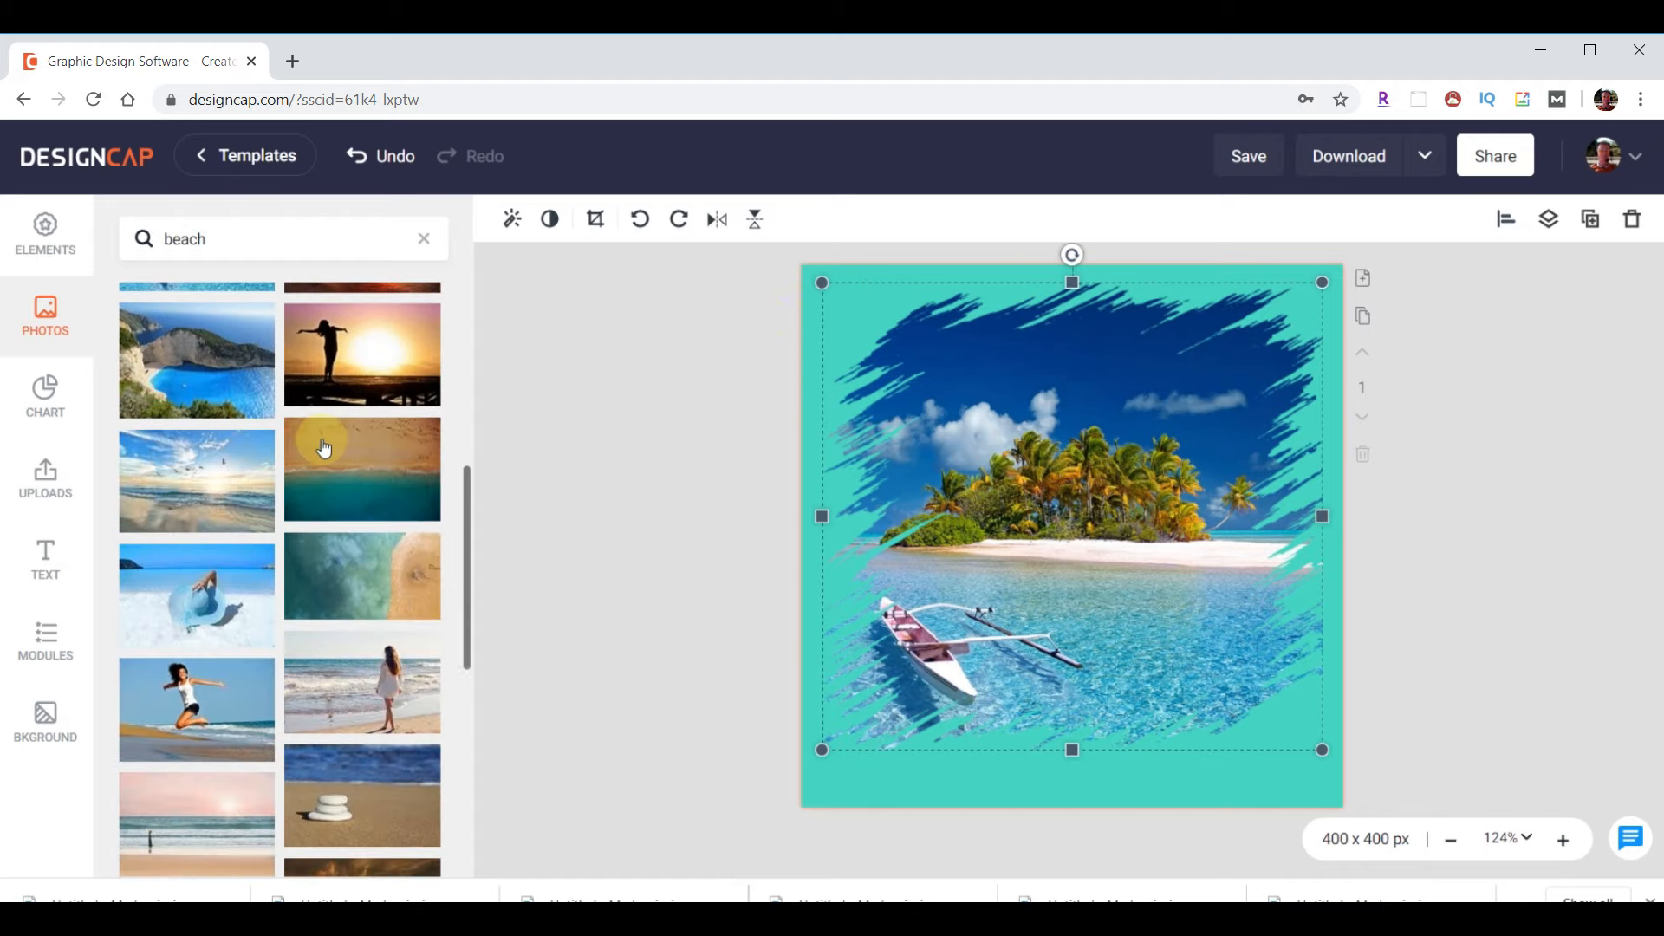
drag(190, 589, 1030, 473)
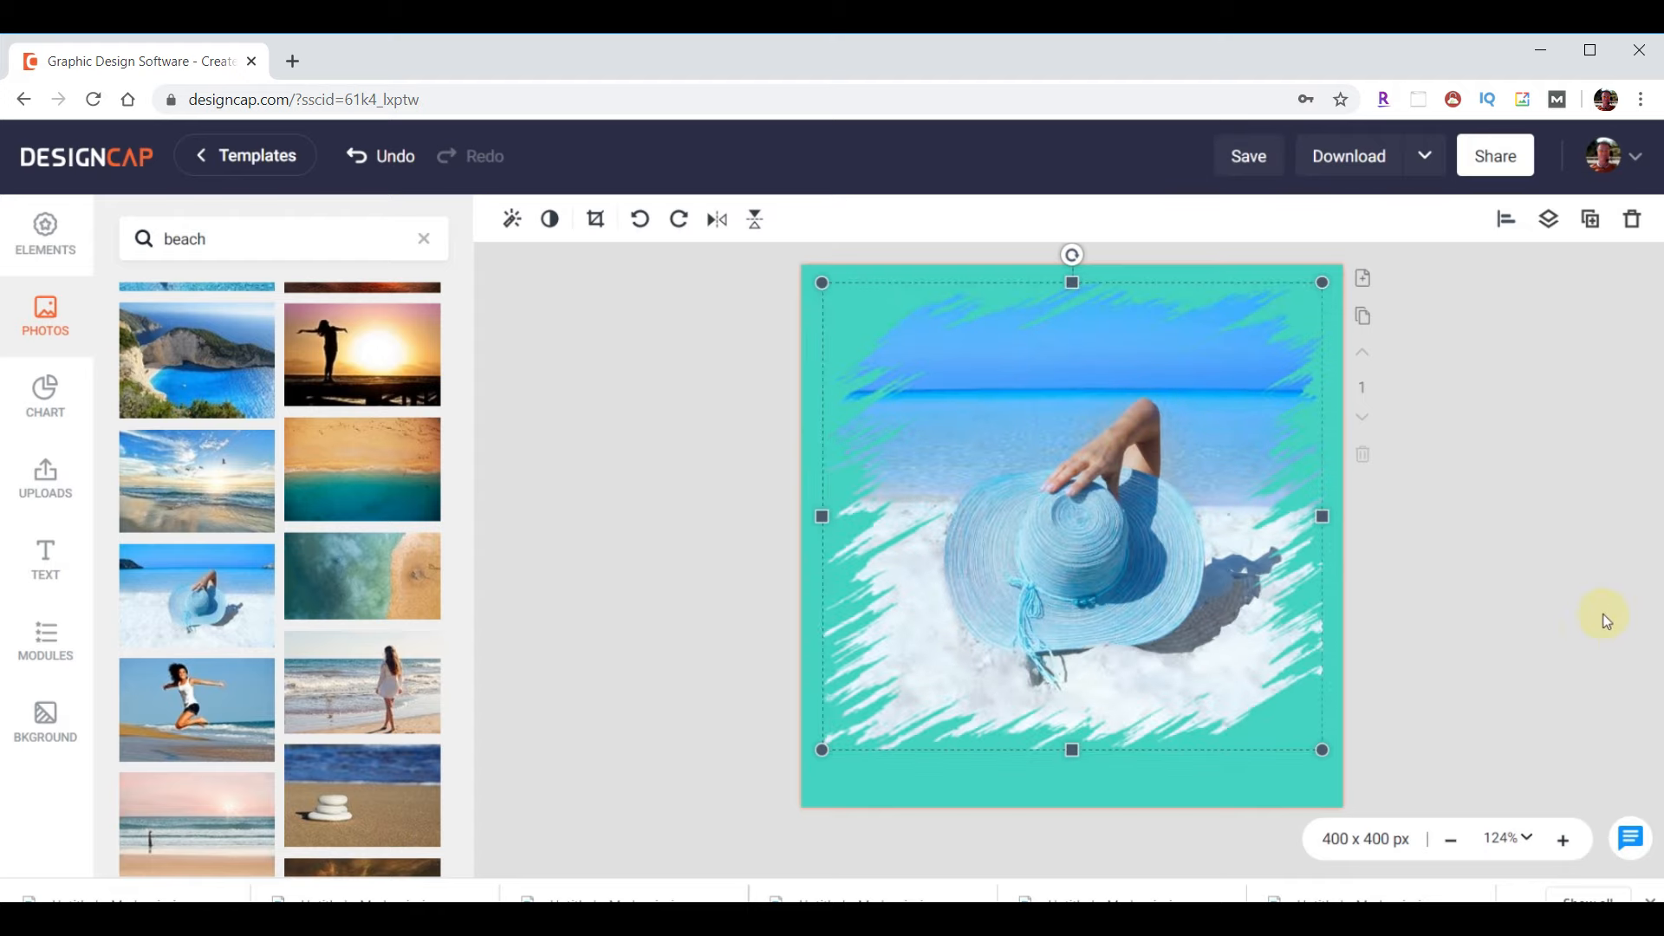
- Download the sun hat design framed by the brush-stroke mask
click(1343, 147)
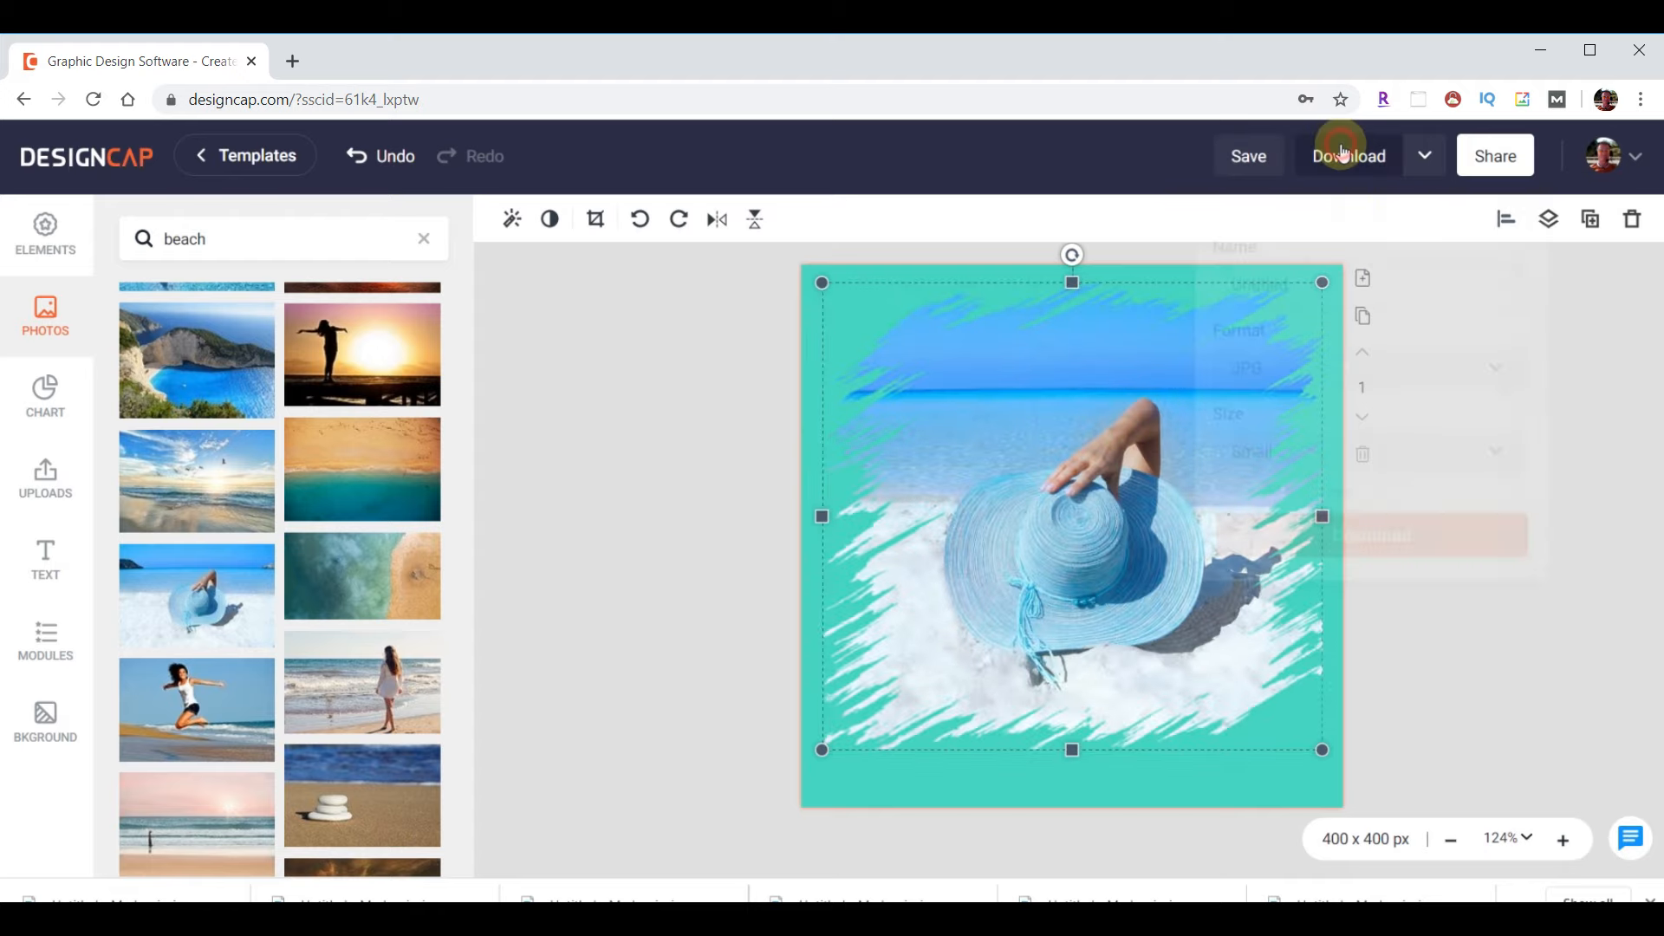
click(1326, 520)
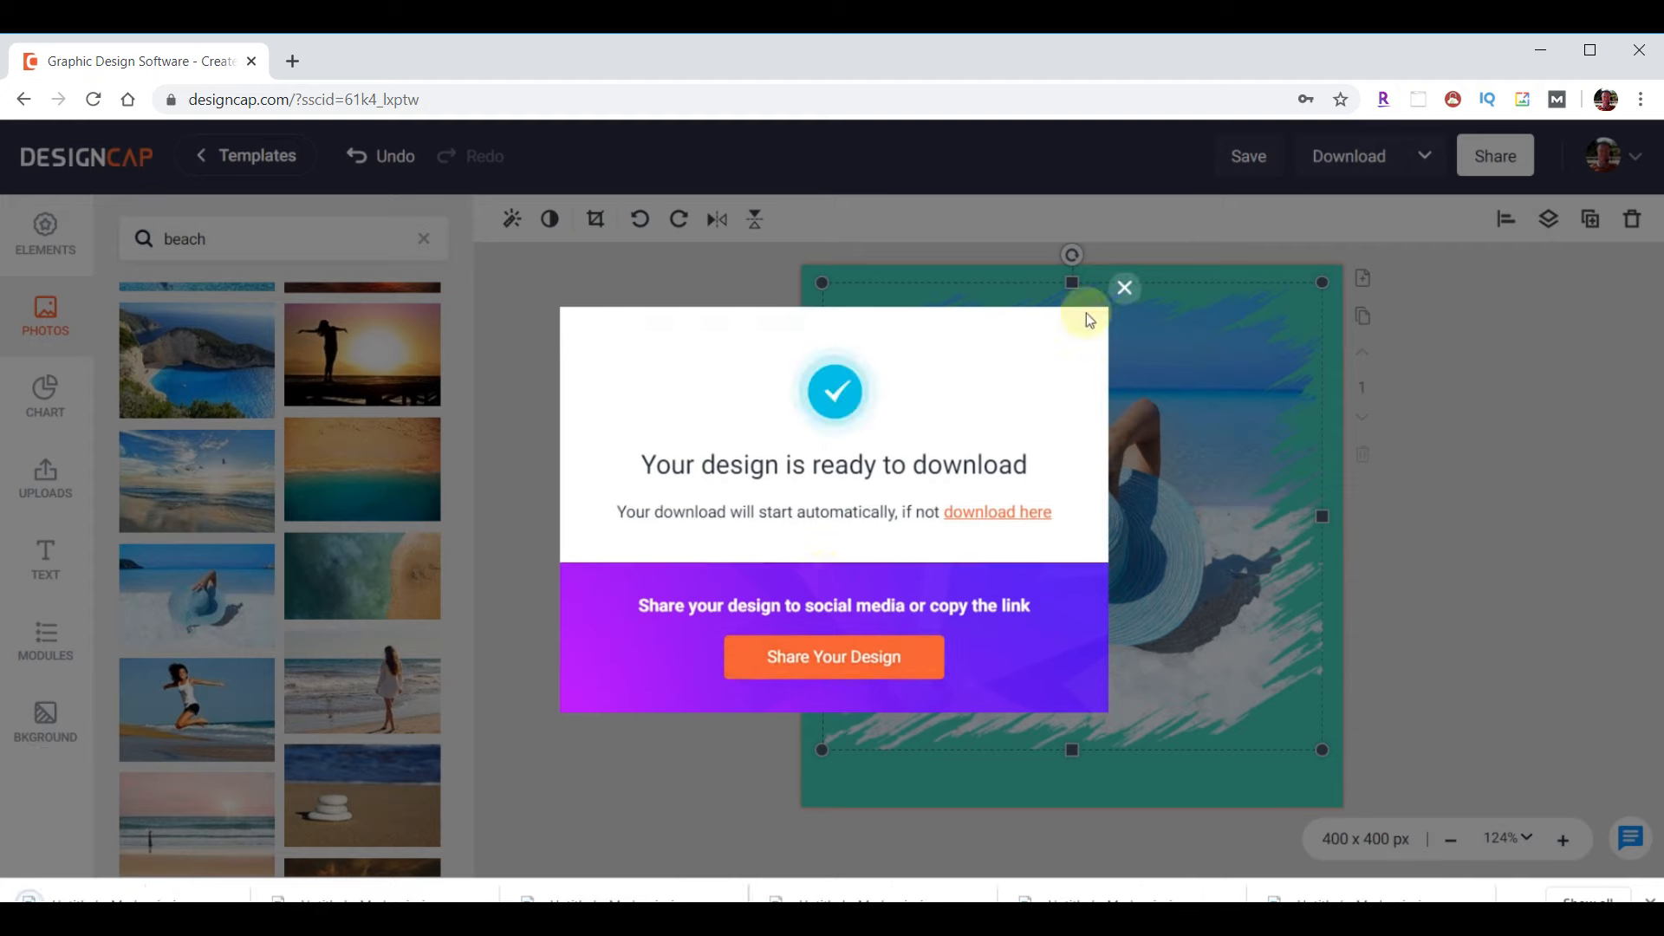
click(1125, 287)
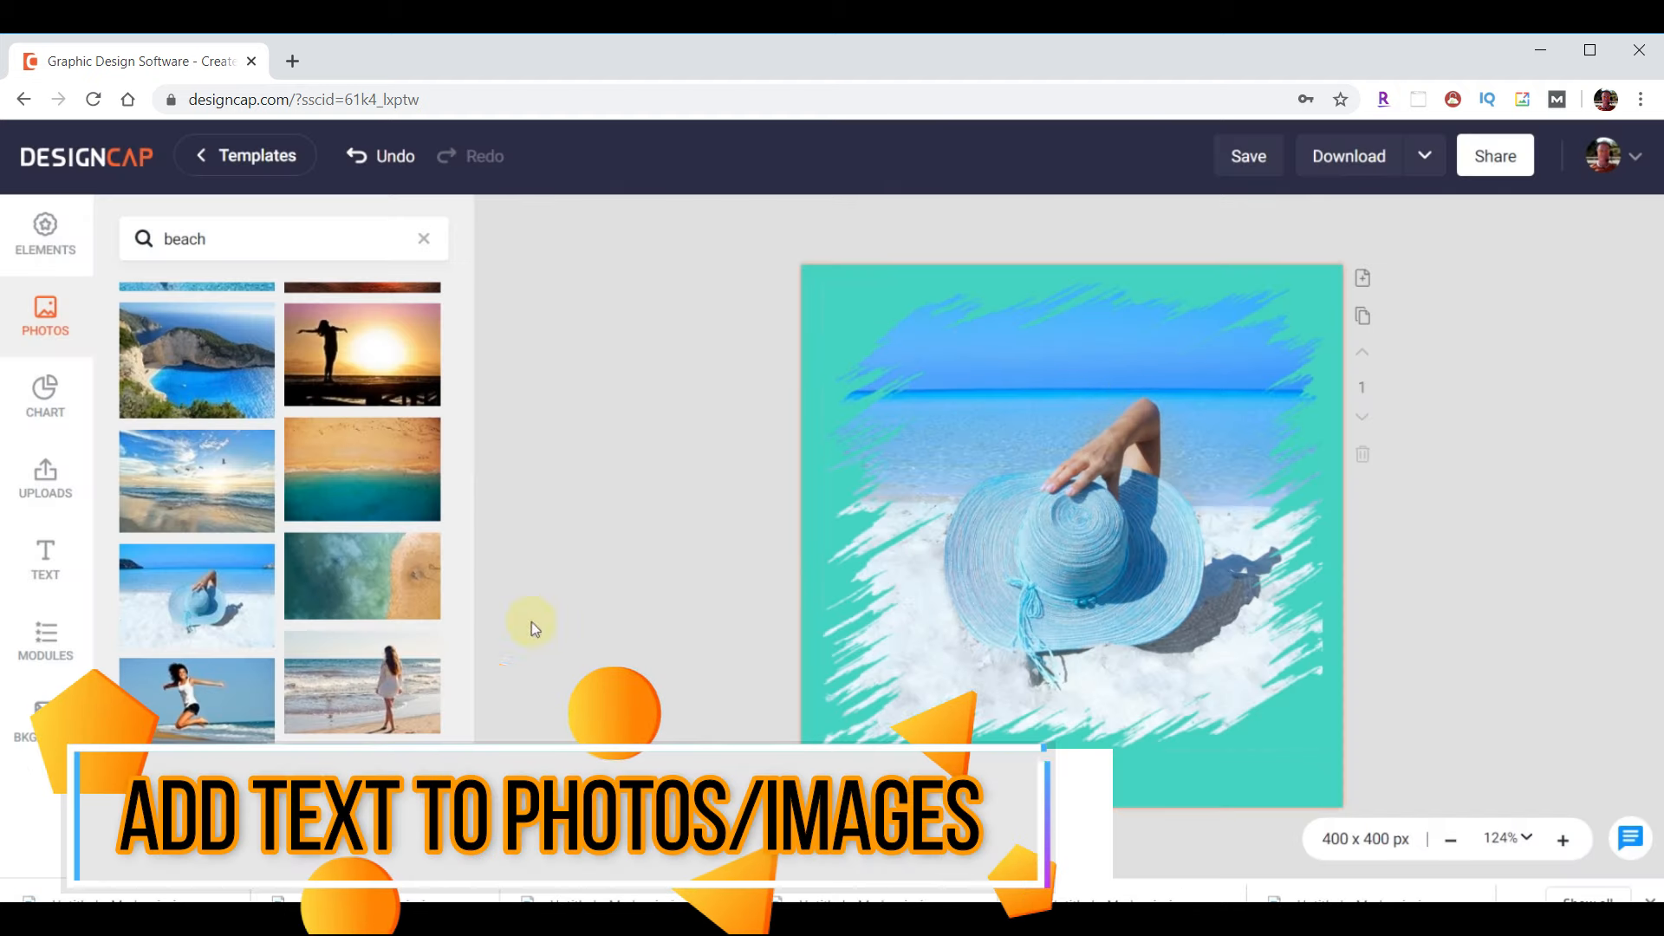
- Add a subheading reading "LIFE IS GREAT" over the sun hat photo
click(47, 562)
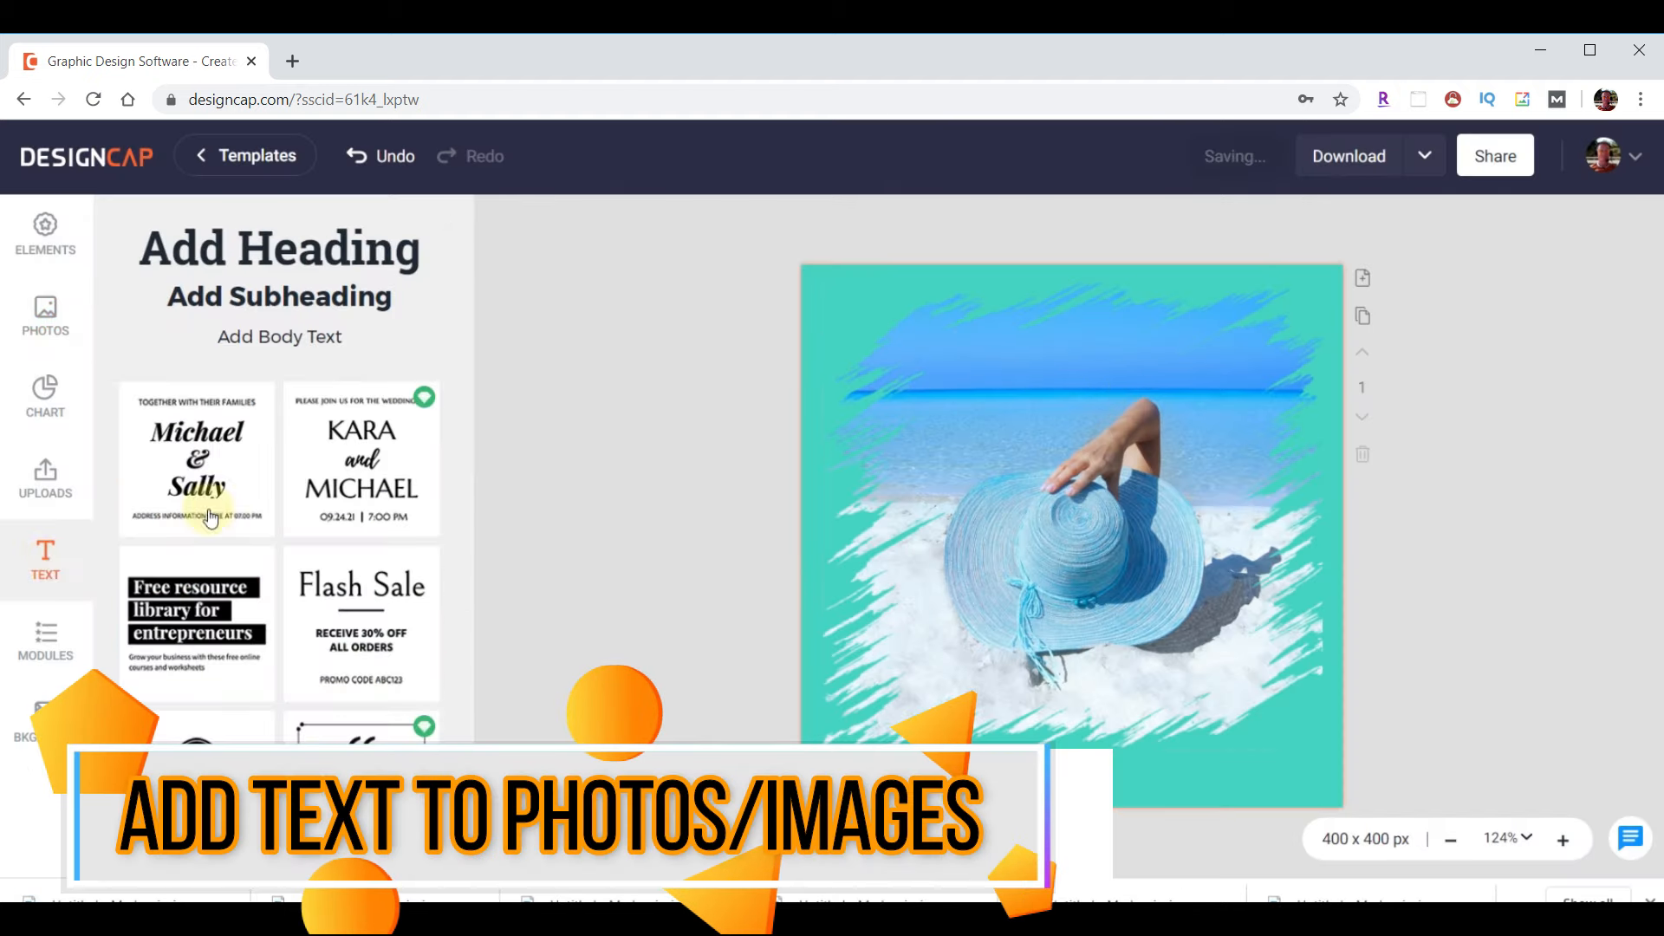
scroll(299, 607, down, 10)
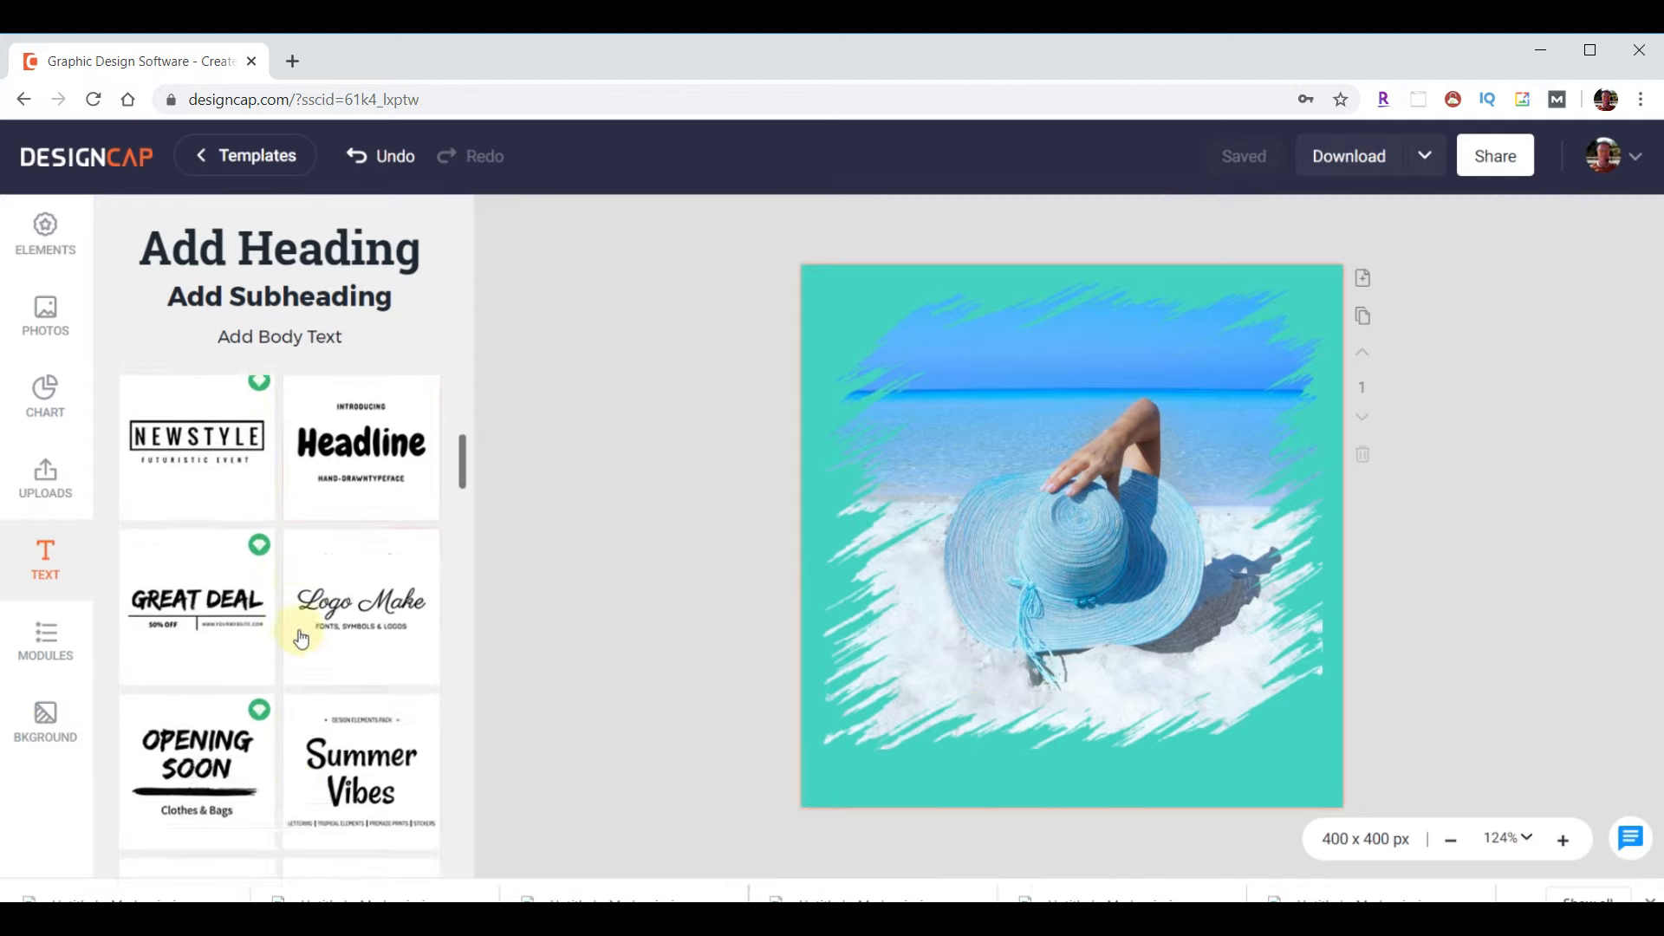
scroll(312, 676, down, 3)
scroll(330, 722, up, 13)
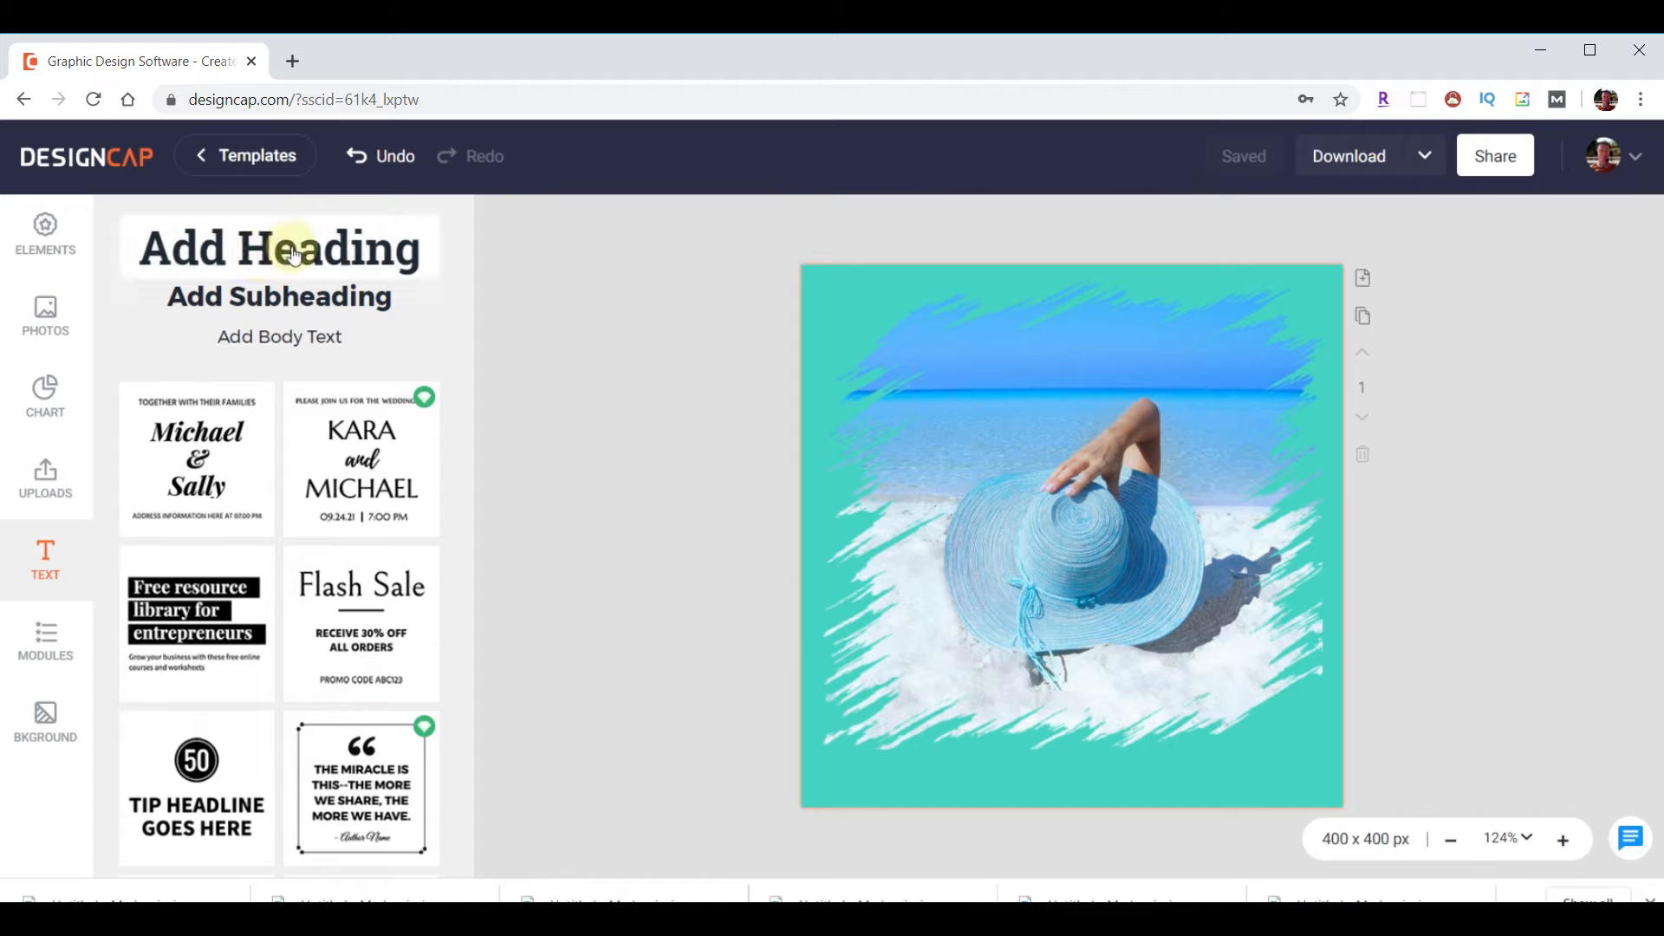
click(266, 311)
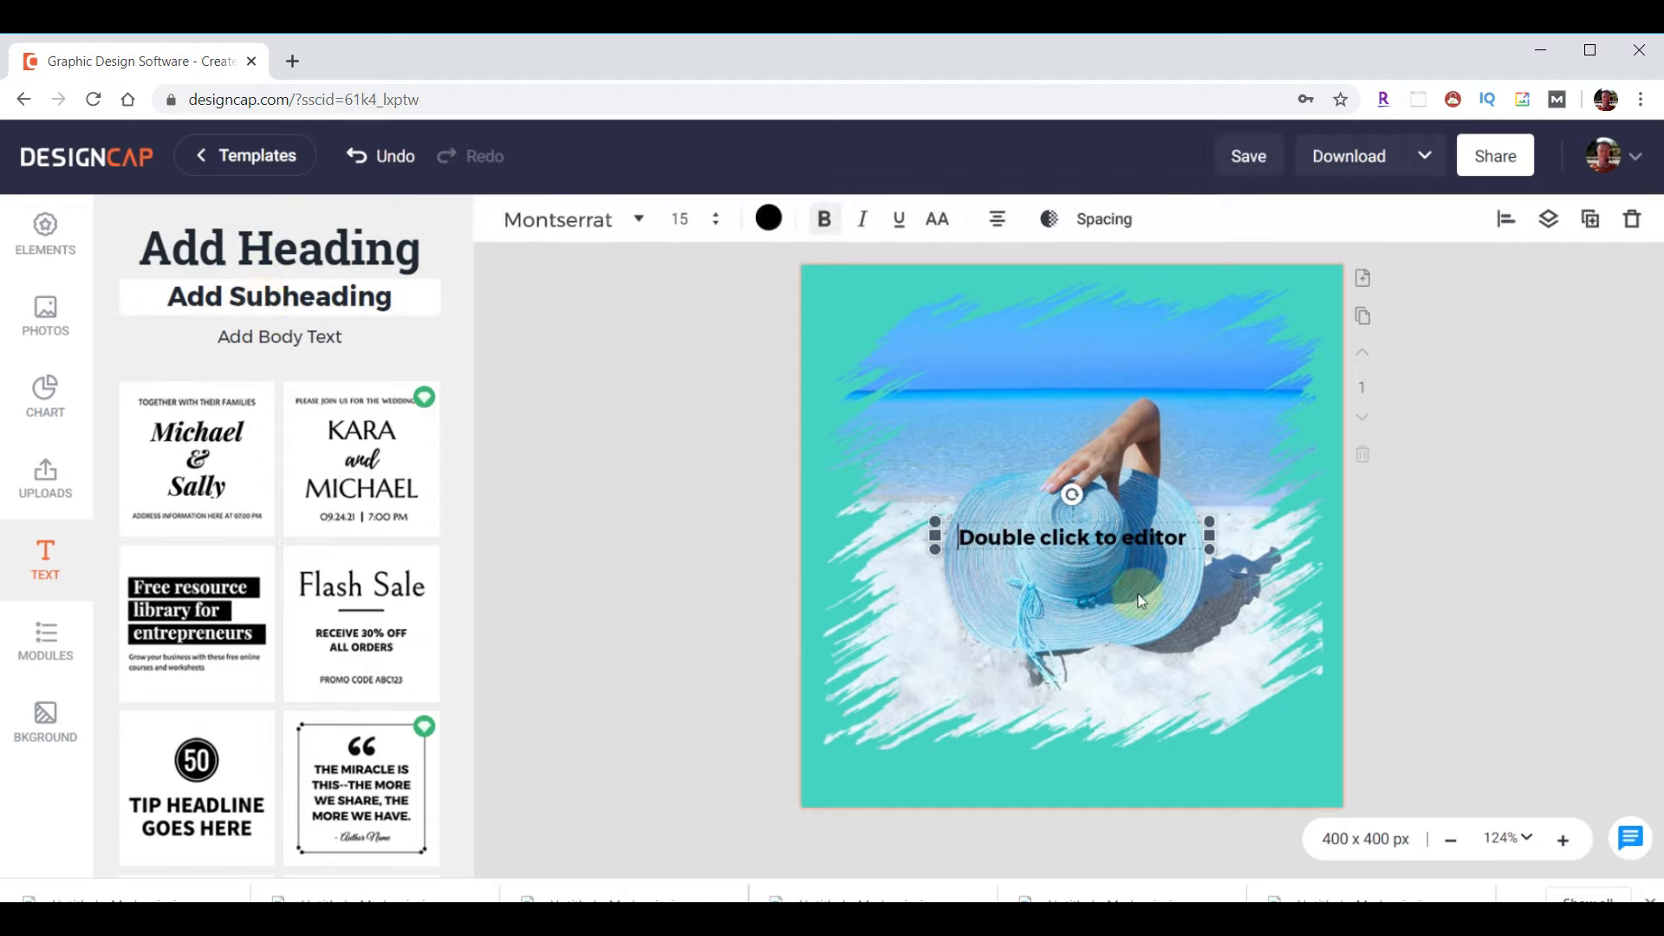
double_click(1106, 571)
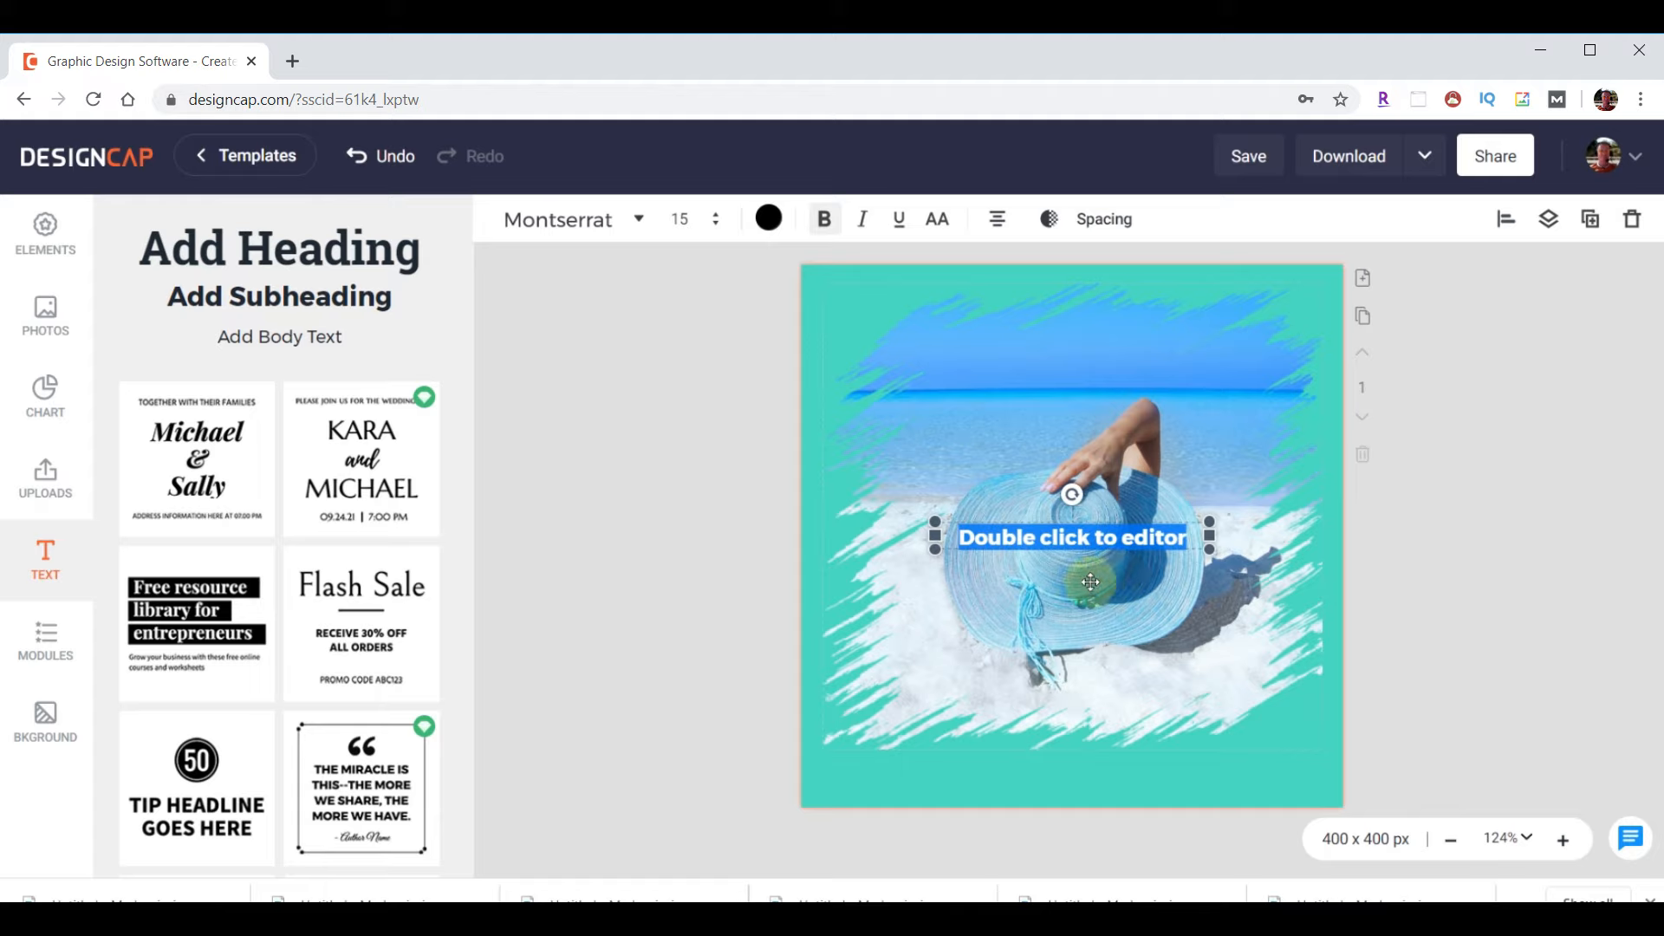
text(Life is great)
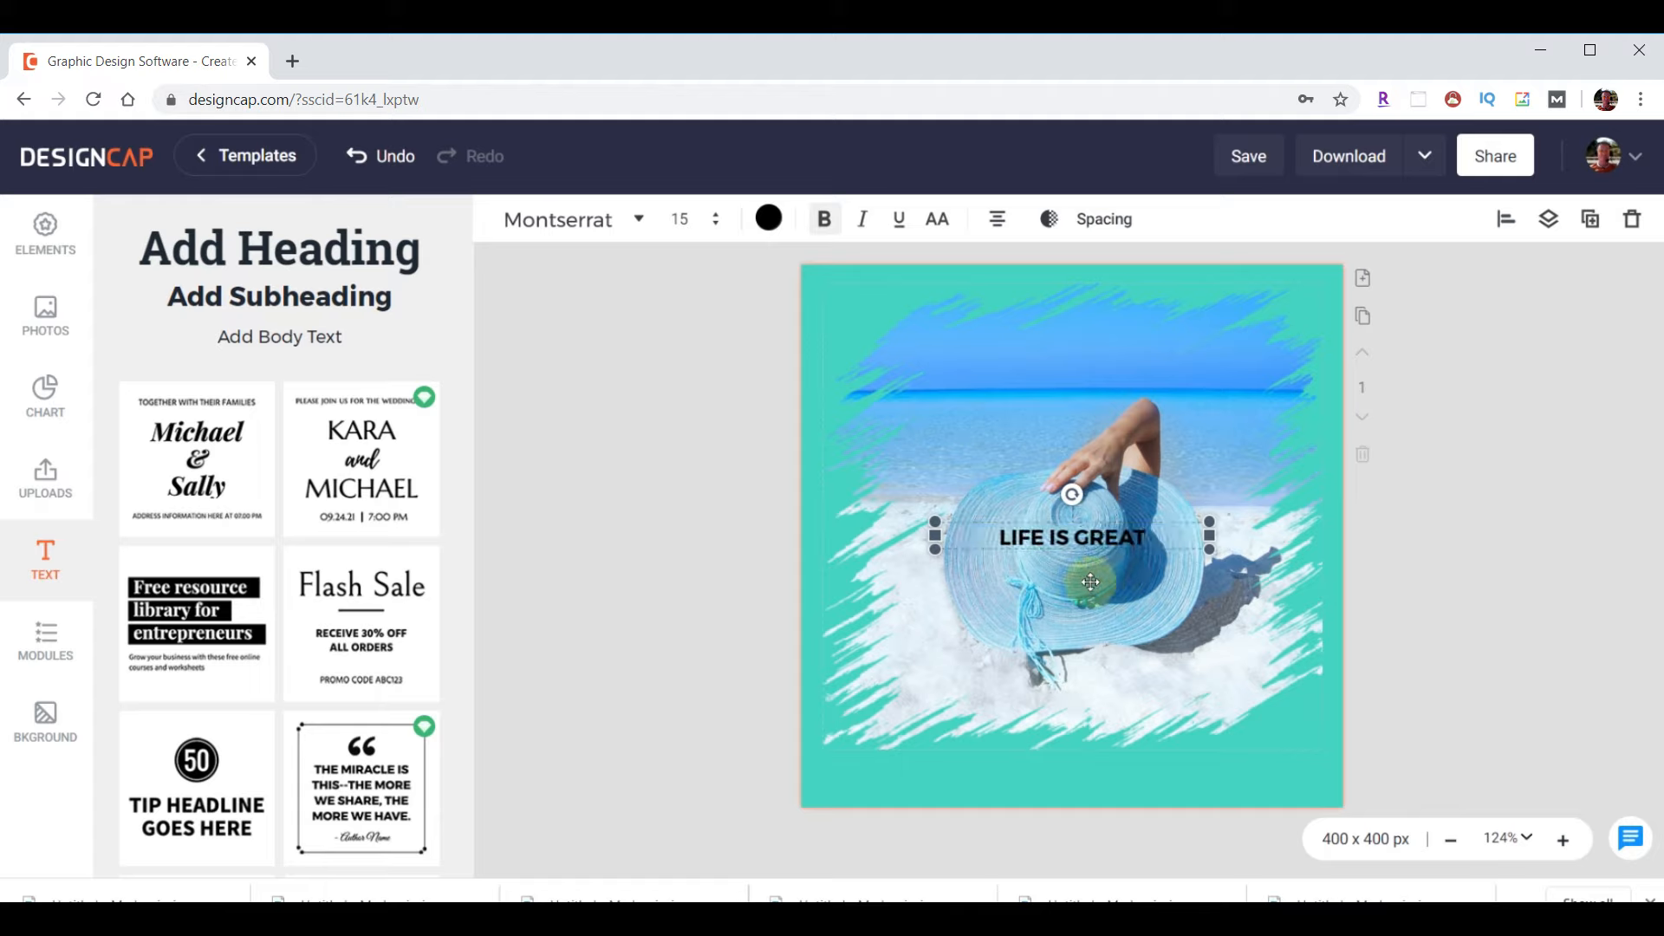
- Make the "LIFE IS GREAT" text white at size 28 and place it horizontally centred over the sky above the hat
click(768, 217)
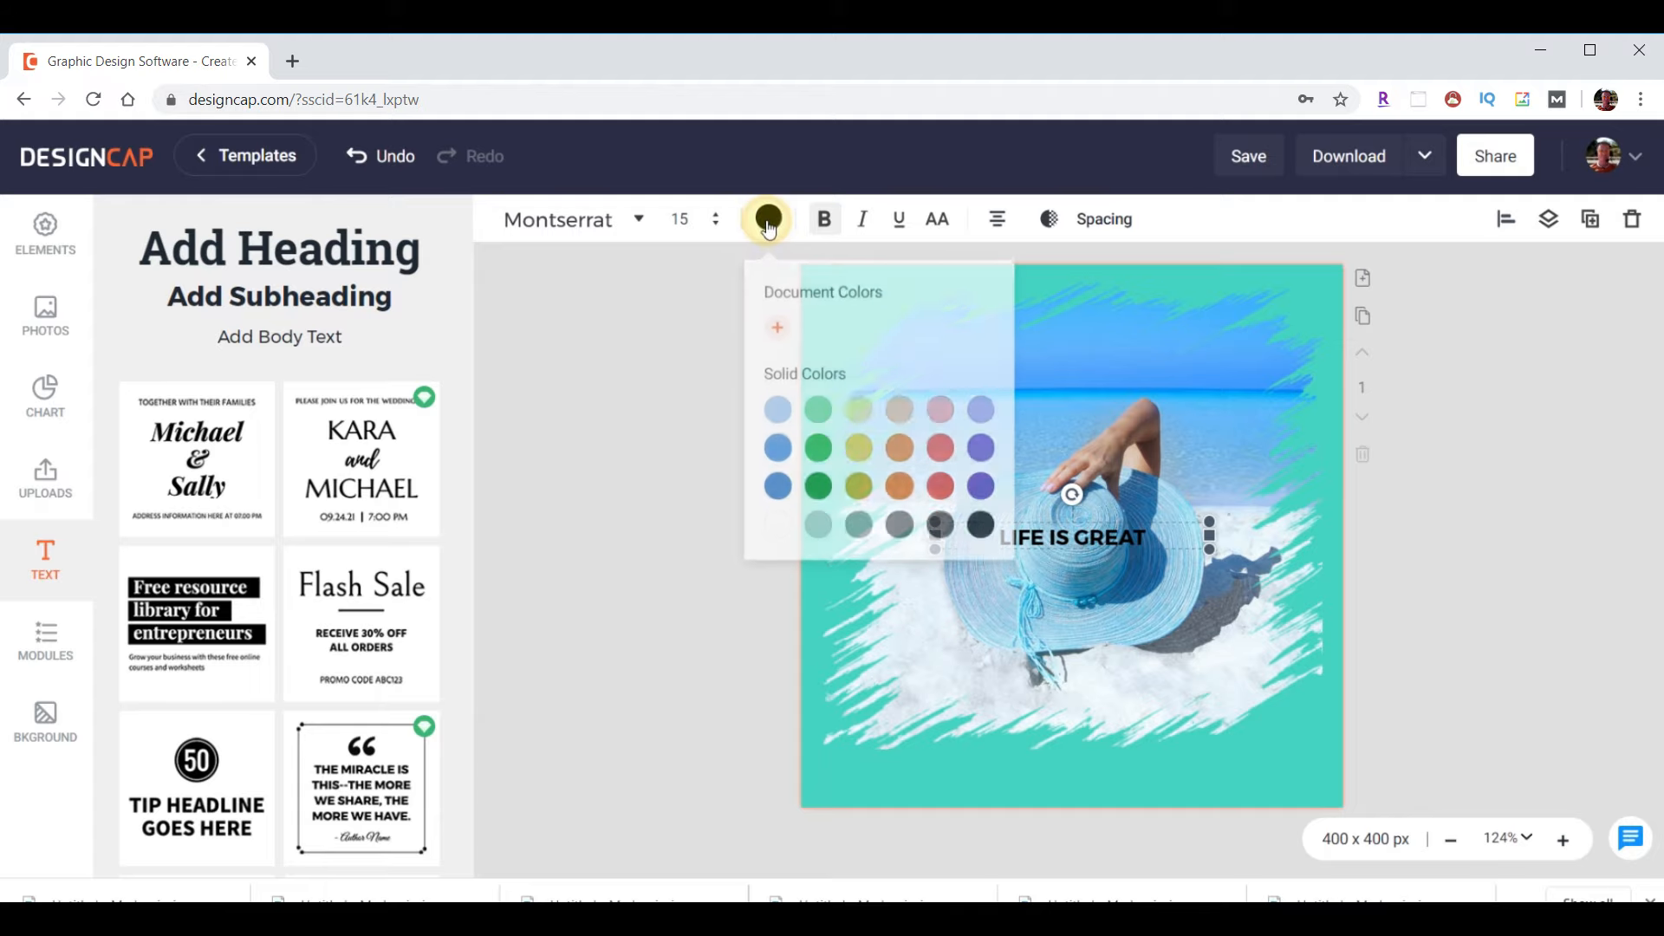
click(779, 519)
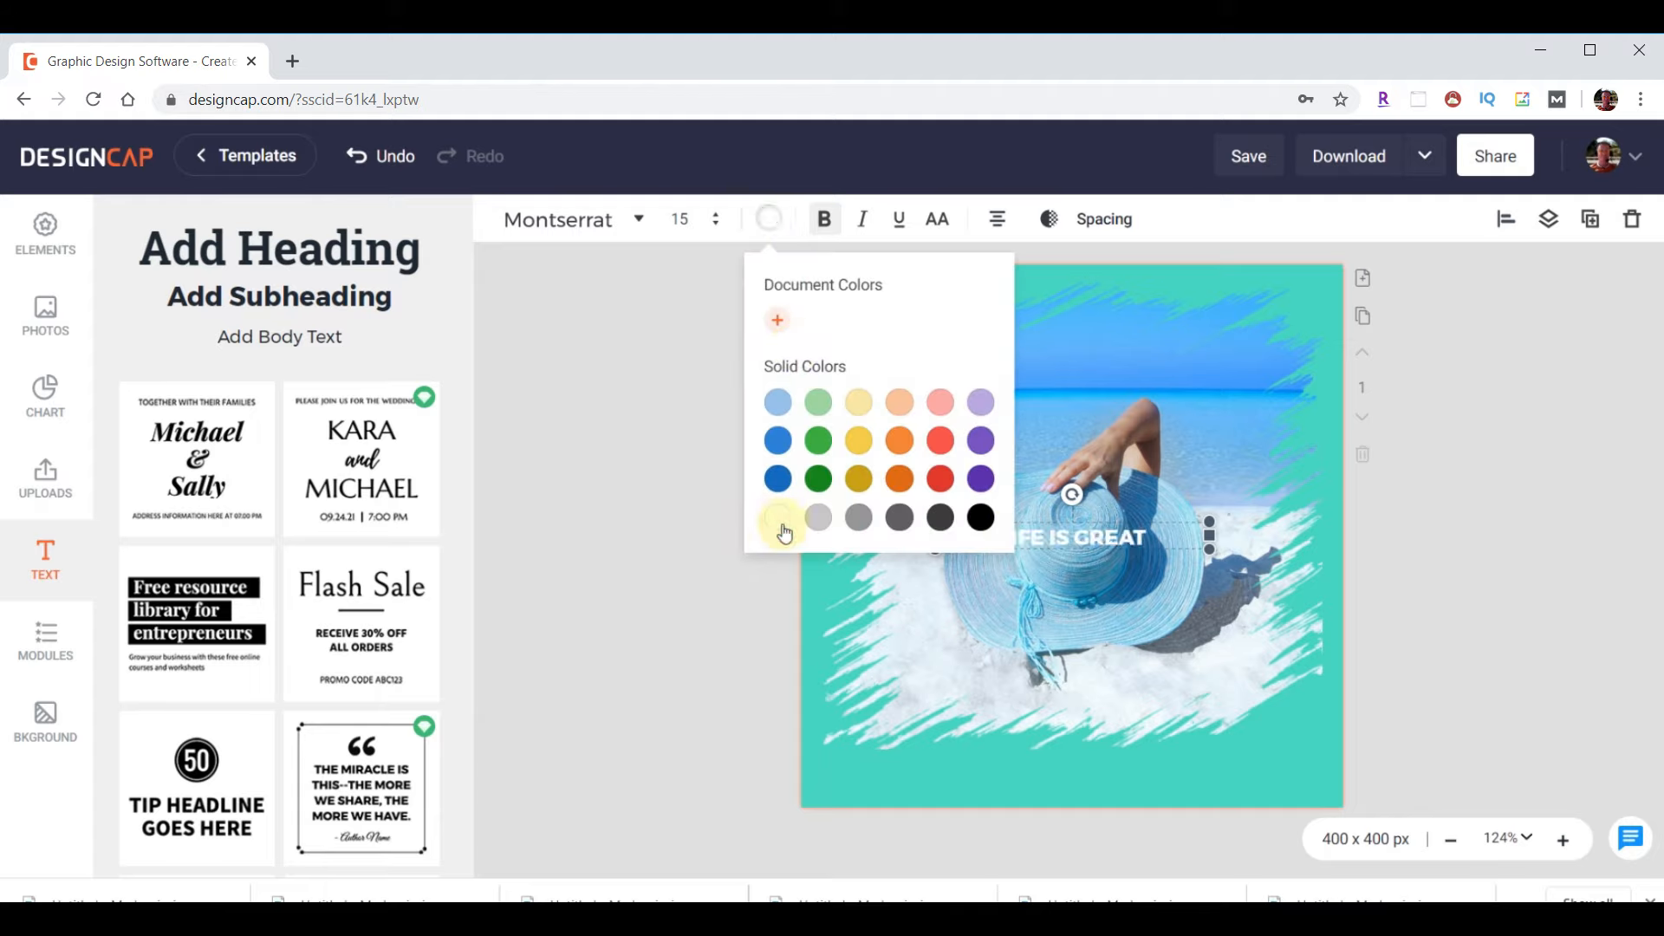
click(717, 221)
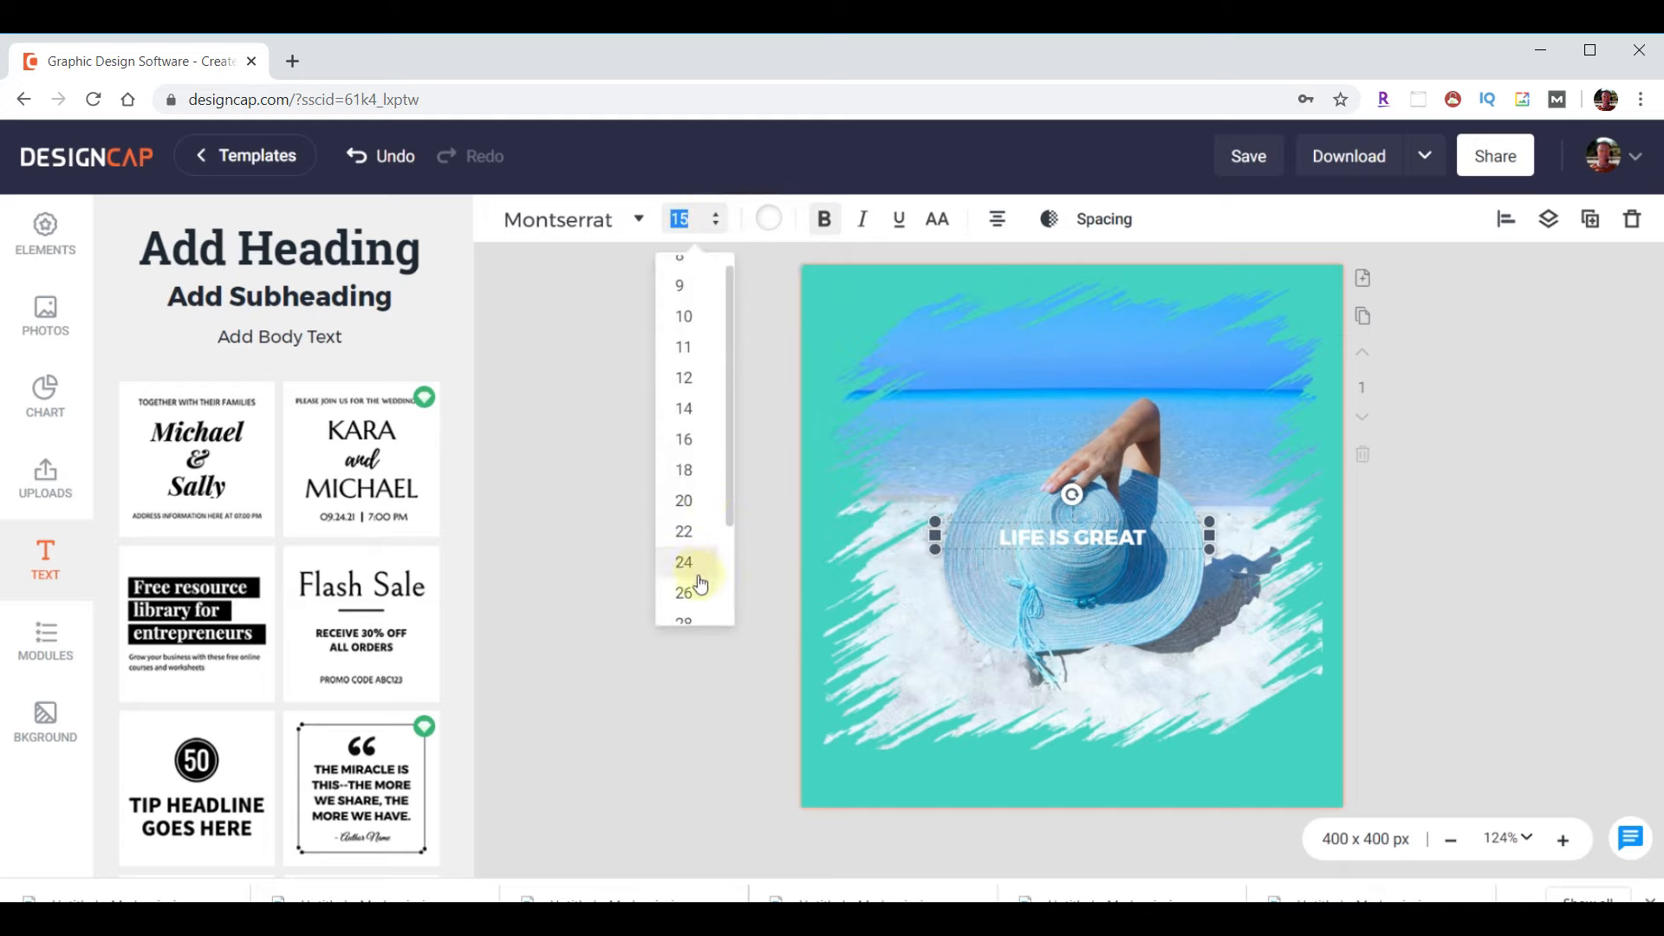
scroll(702, 585, down, 3)
click(685, 485)
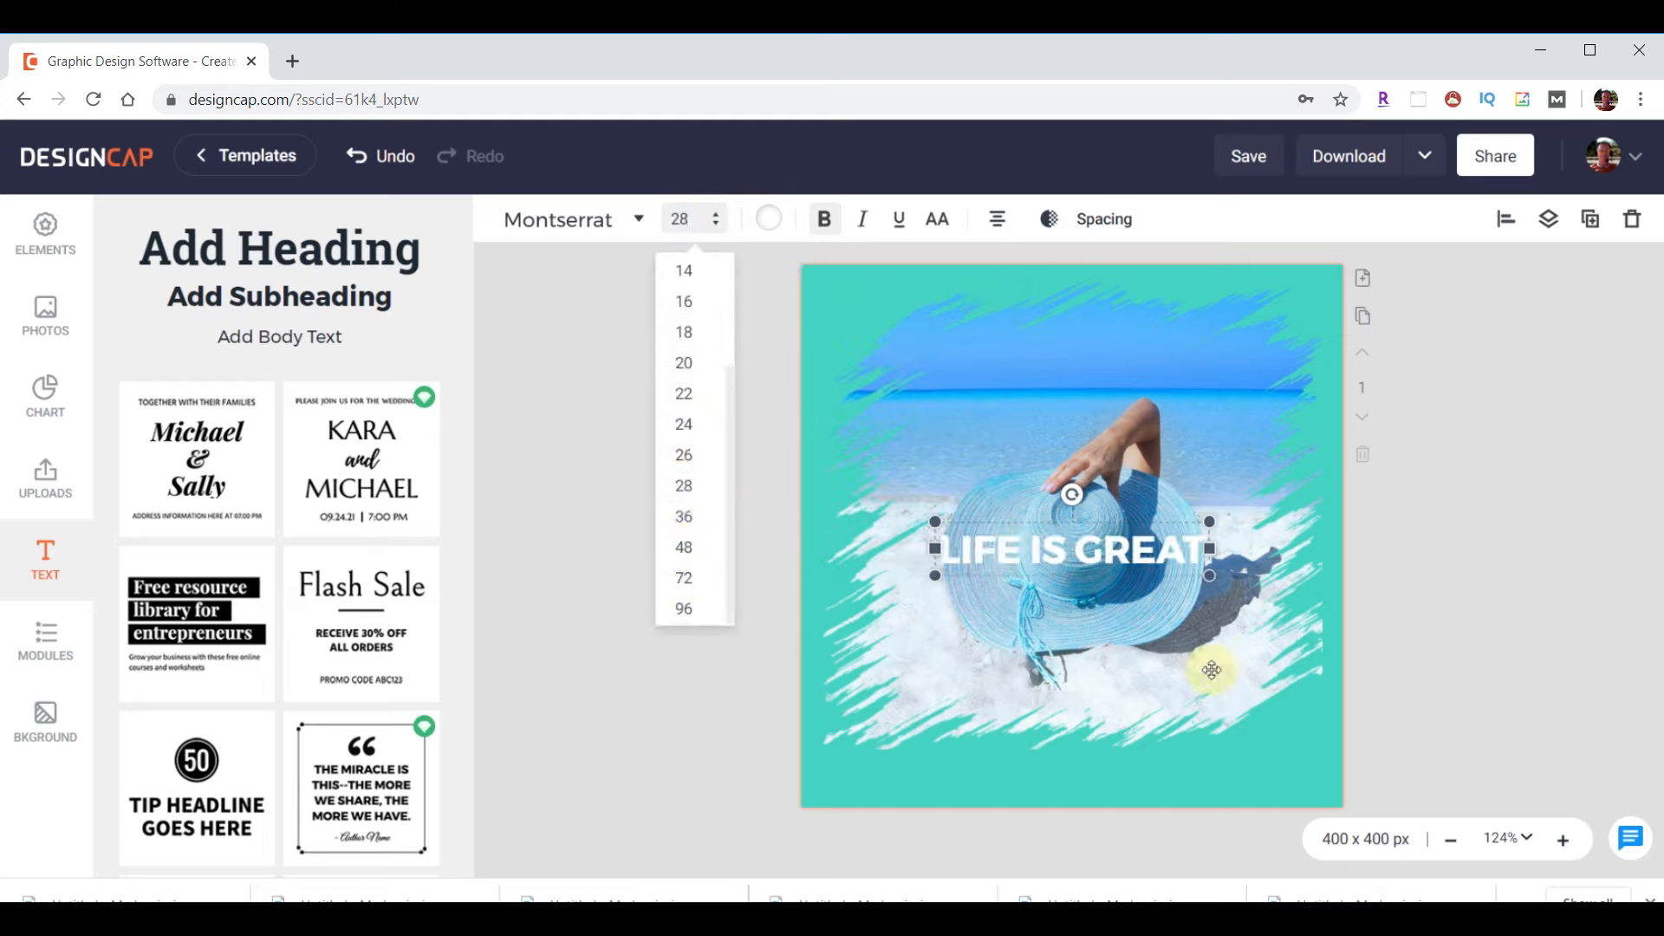
drag(1111, 557, 1112, 375)
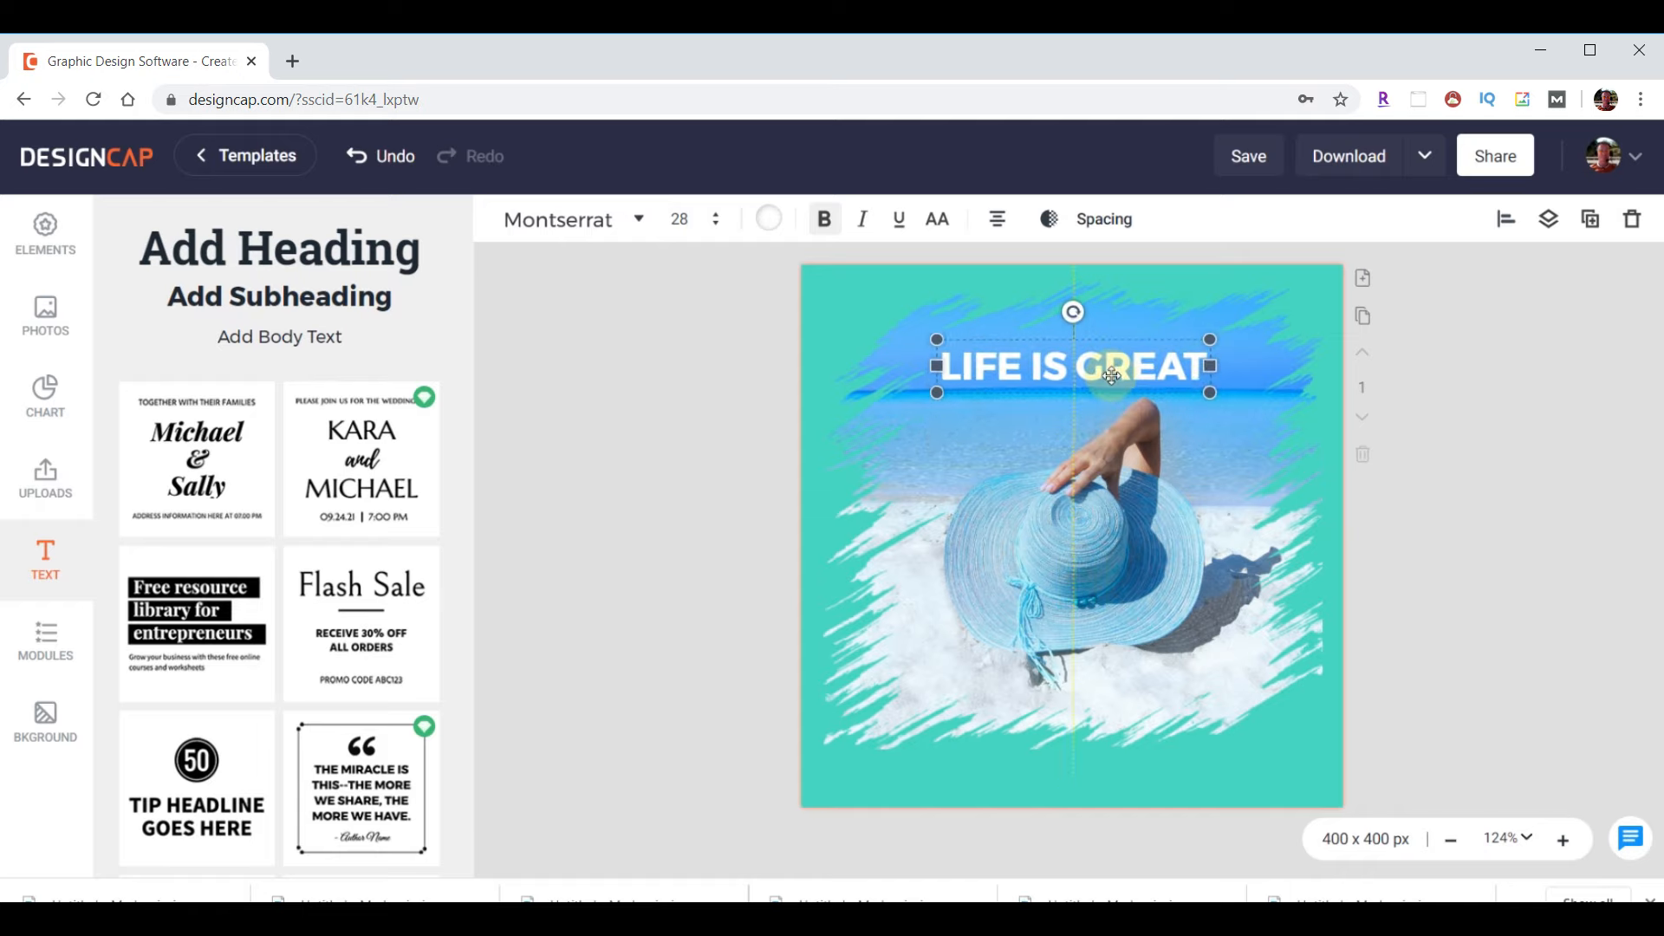
- Change the "LIFE IS GREAT" text's font to Roboto Condensed and make it bold
click(637, 222)
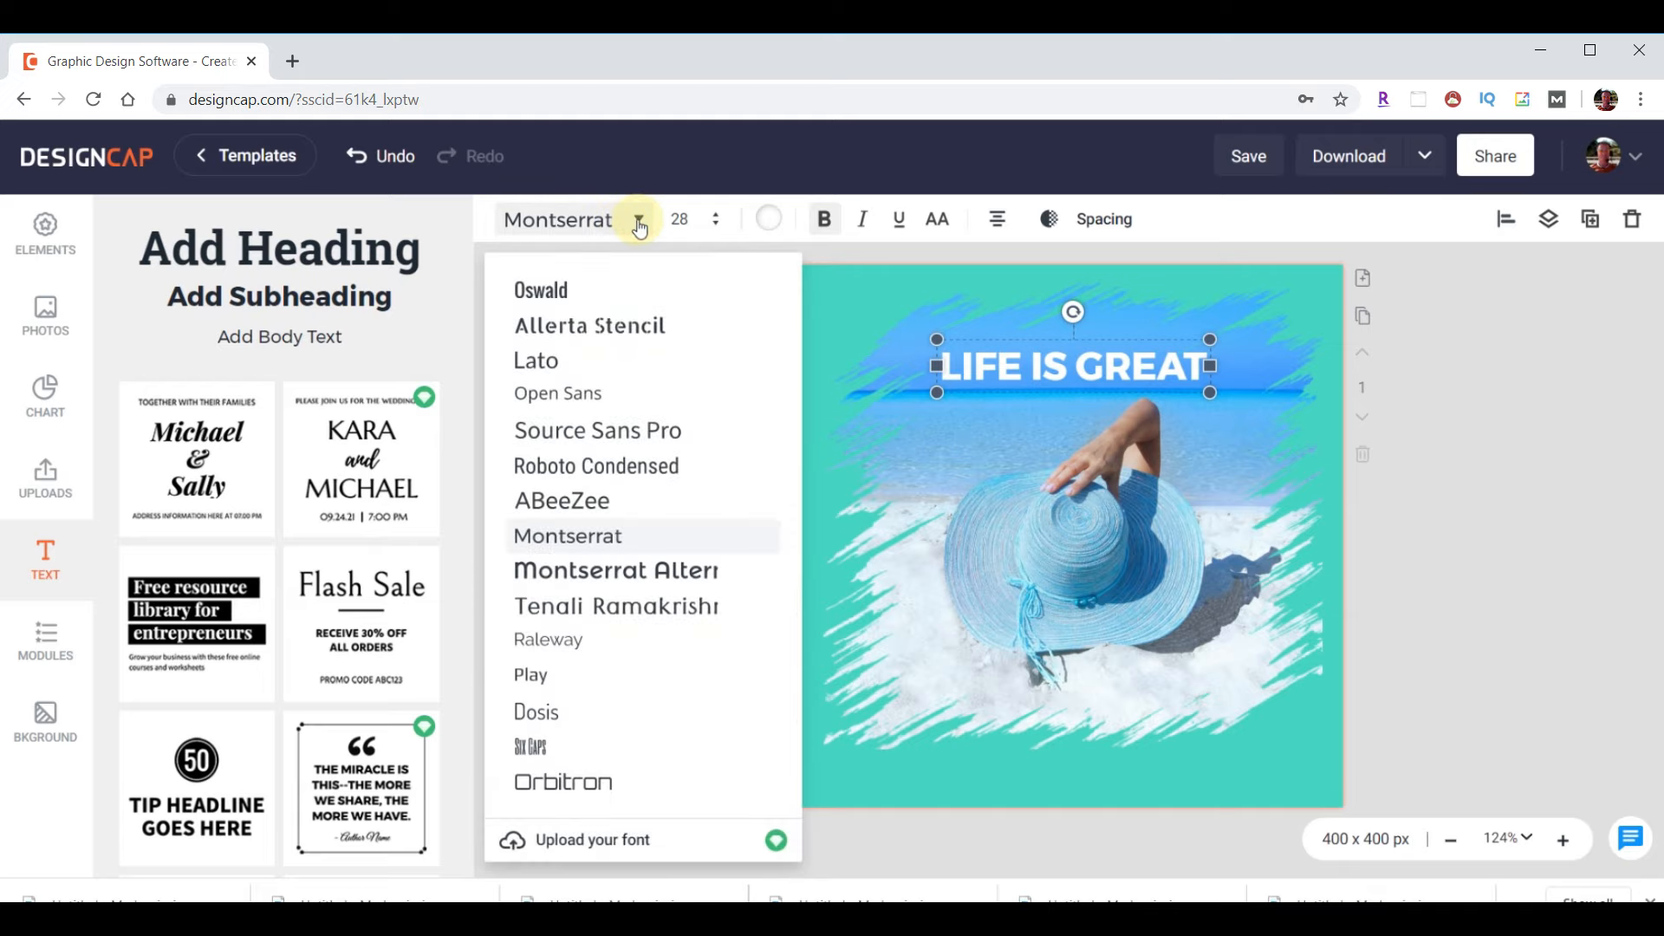
click(592, 469)
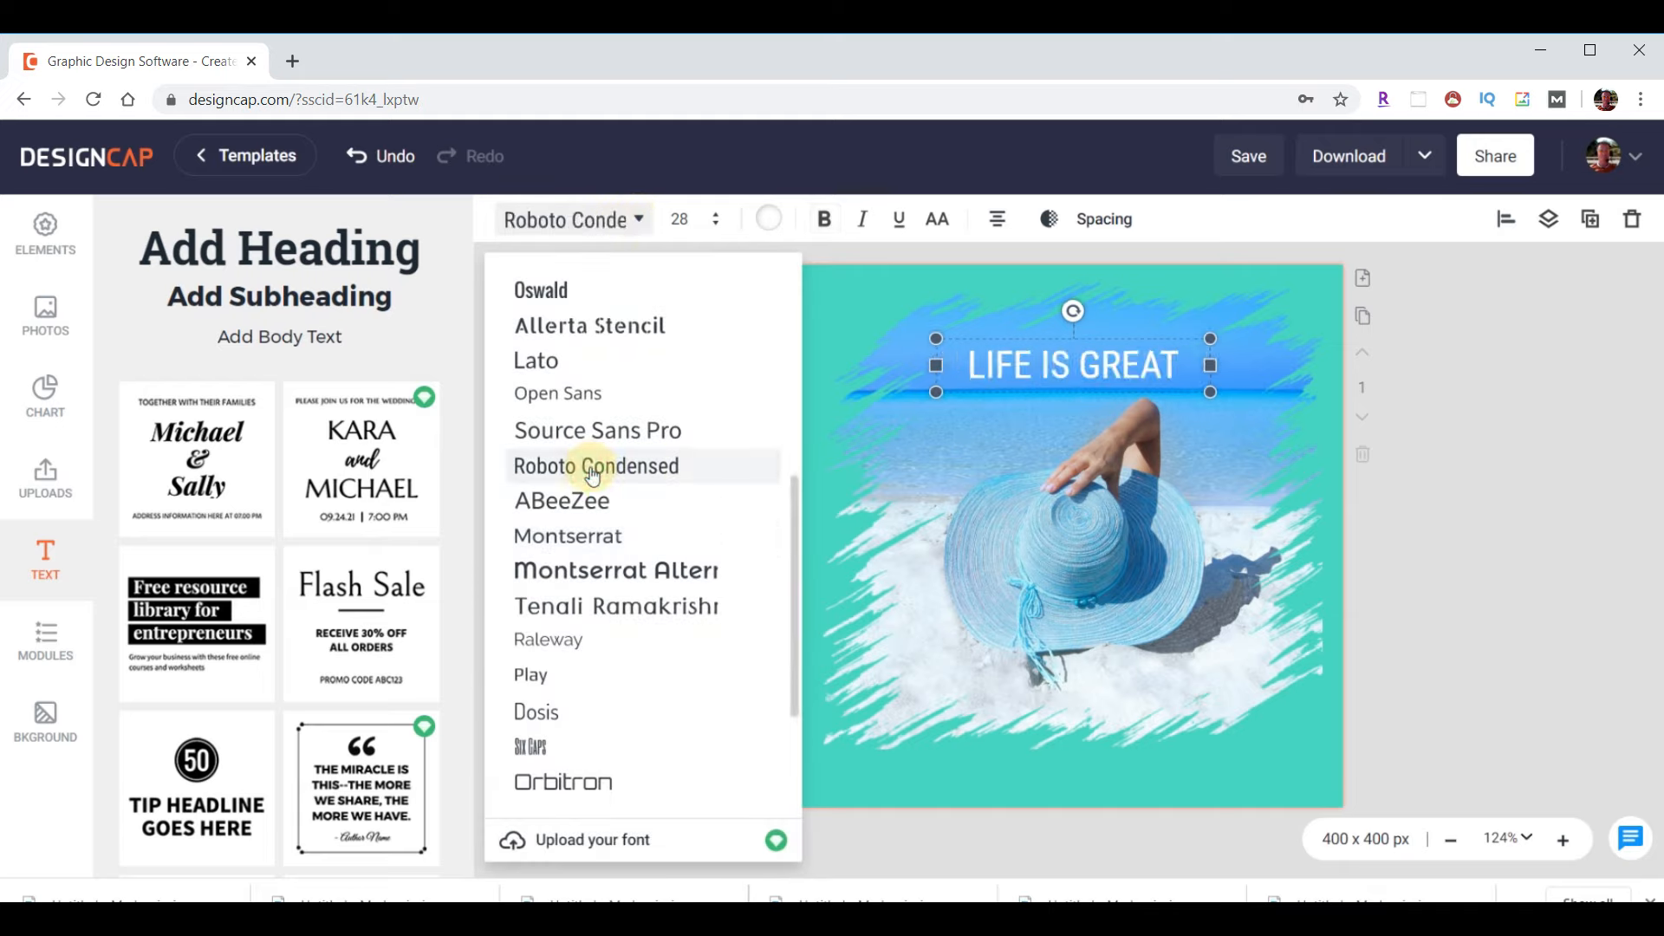
click(821, 219)
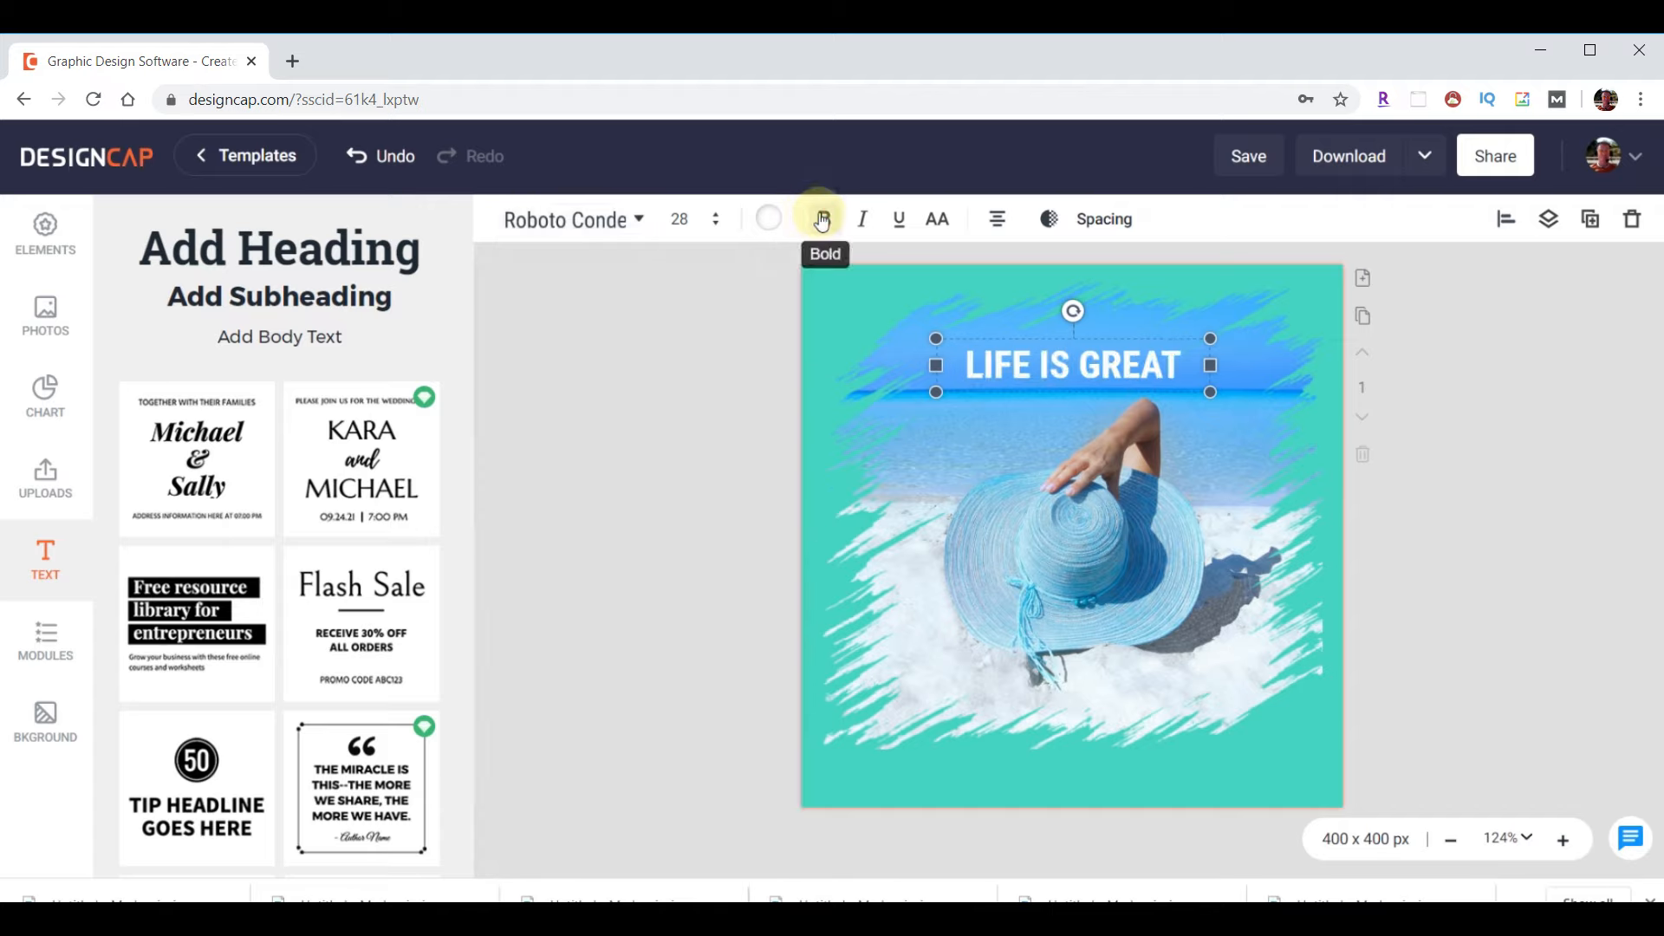
- Try a letter spacing of 33 and a different line height on the "LIFE IS GREAT" text, and reset both to 0
click(1132, 221)
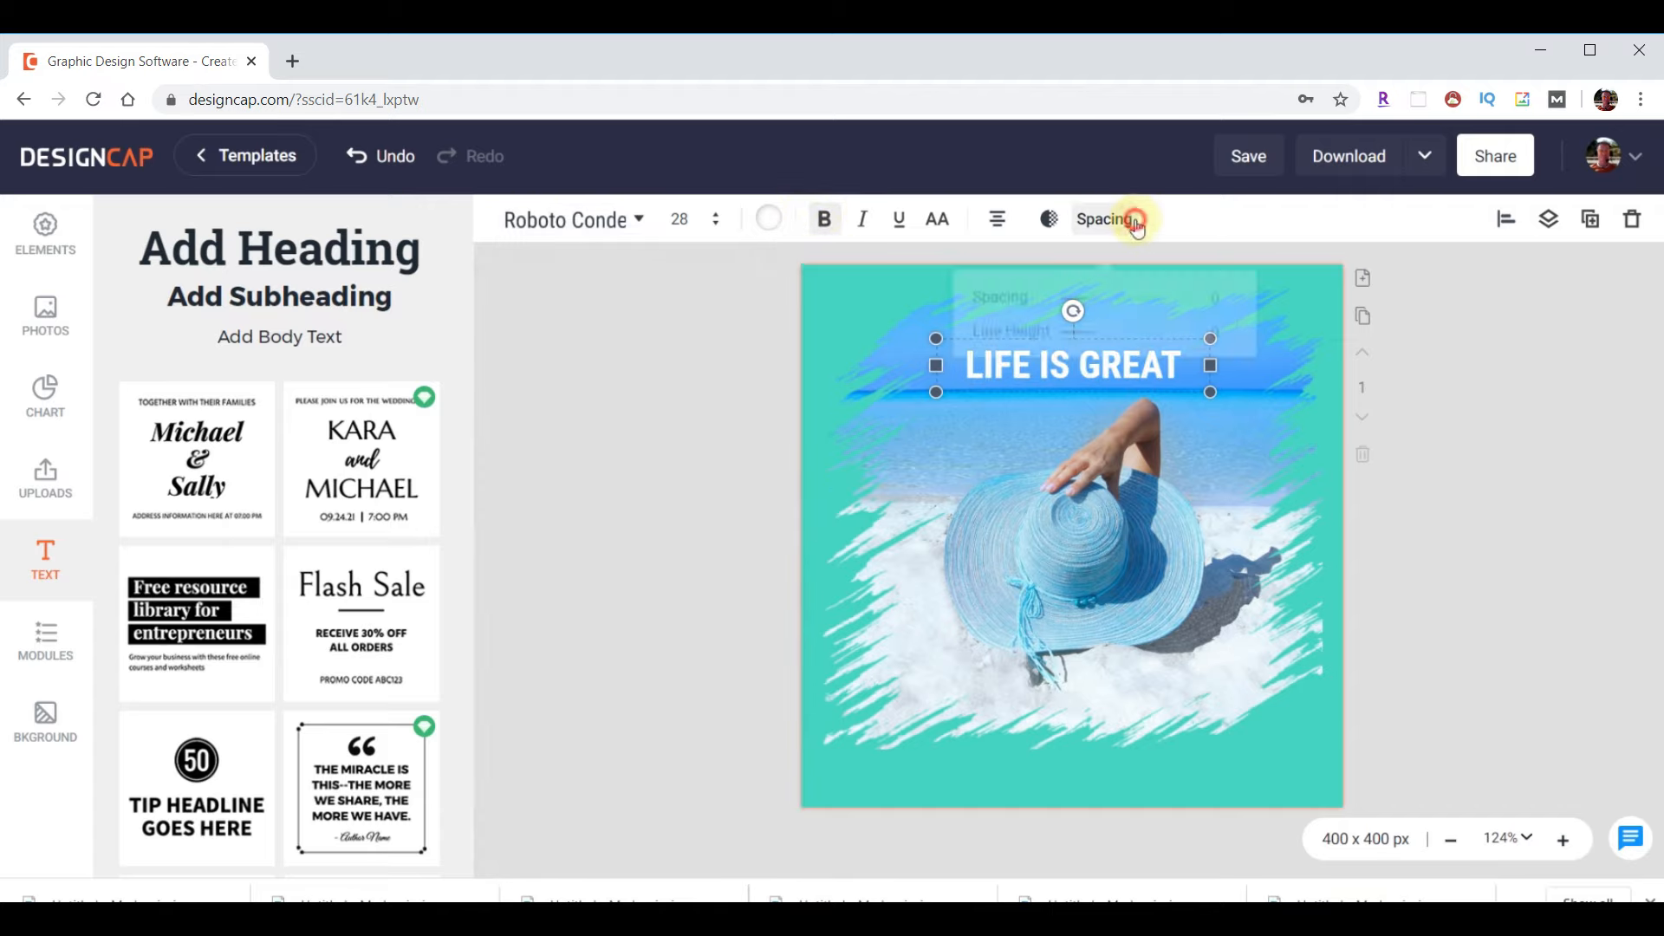
drag(1098, 289, 1123, 291)
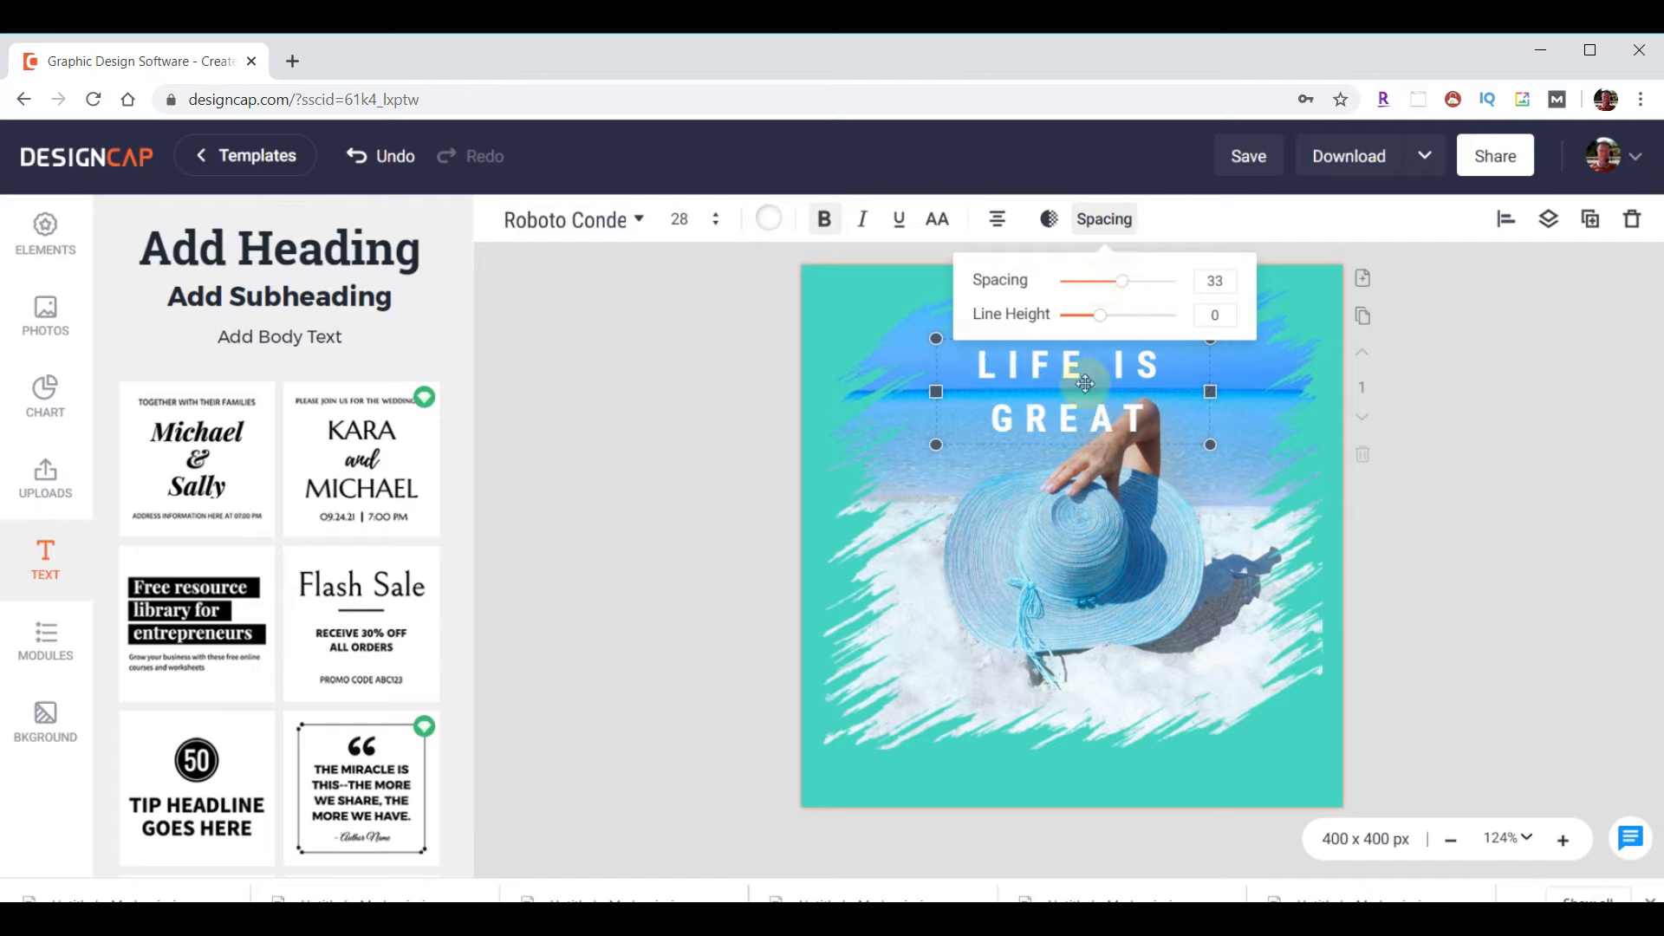
drag(1102, 325, 1119, 330)
double_click(1213, 315)
text(0)
double_click(1216, 280)
text(0)
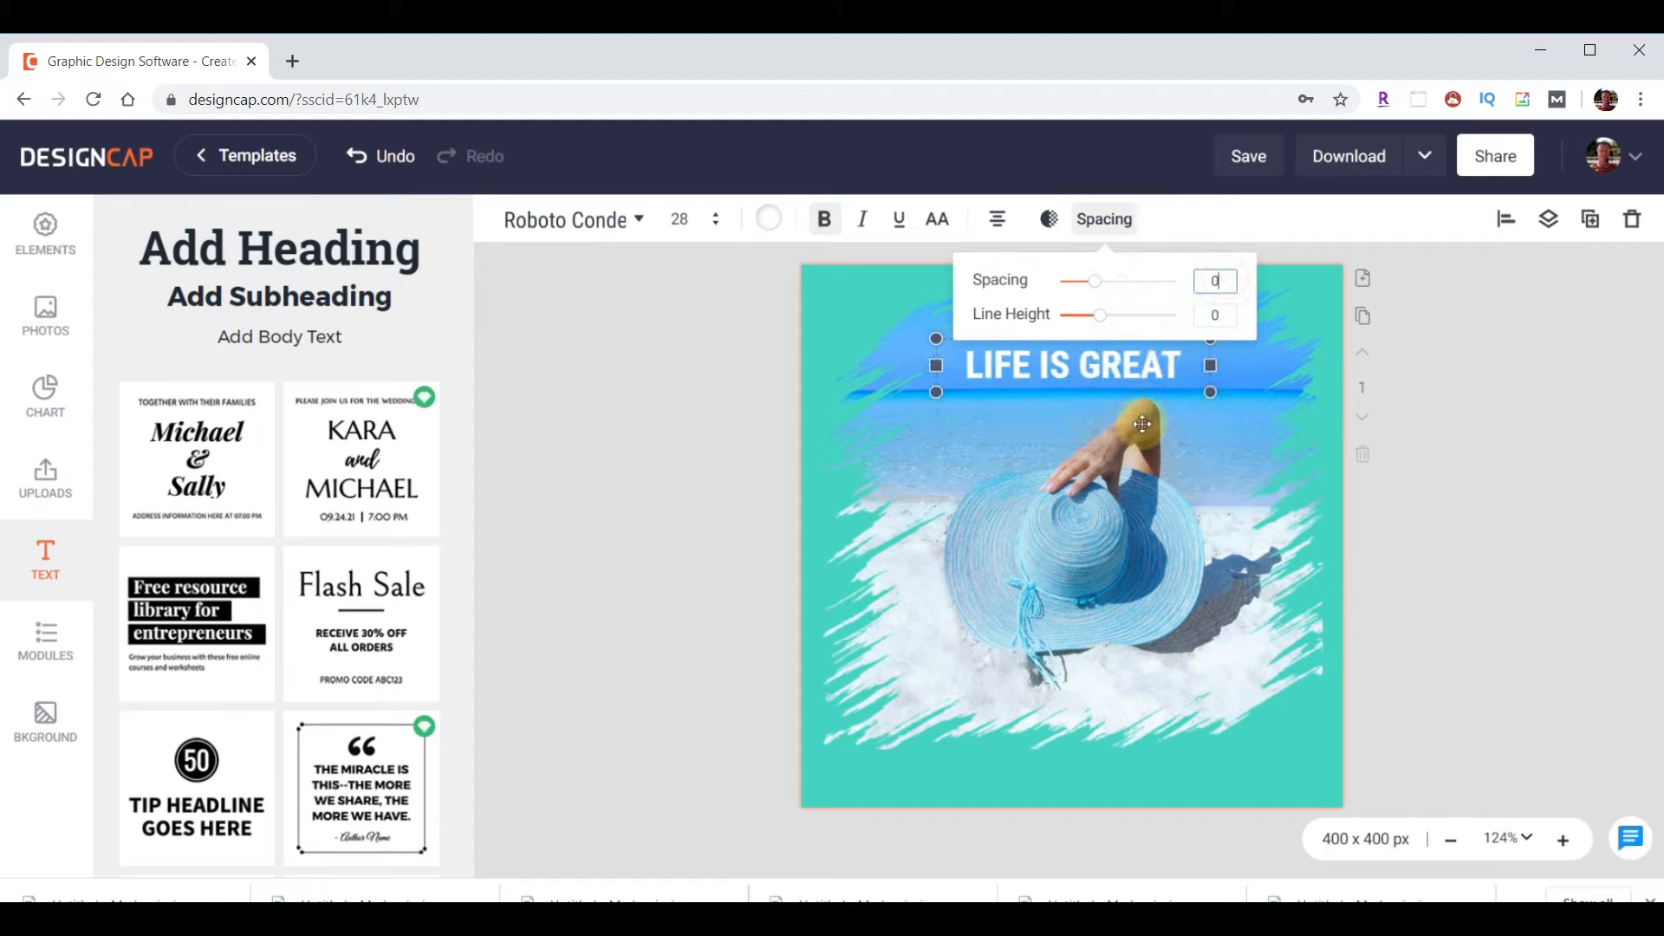
click(667, 382)
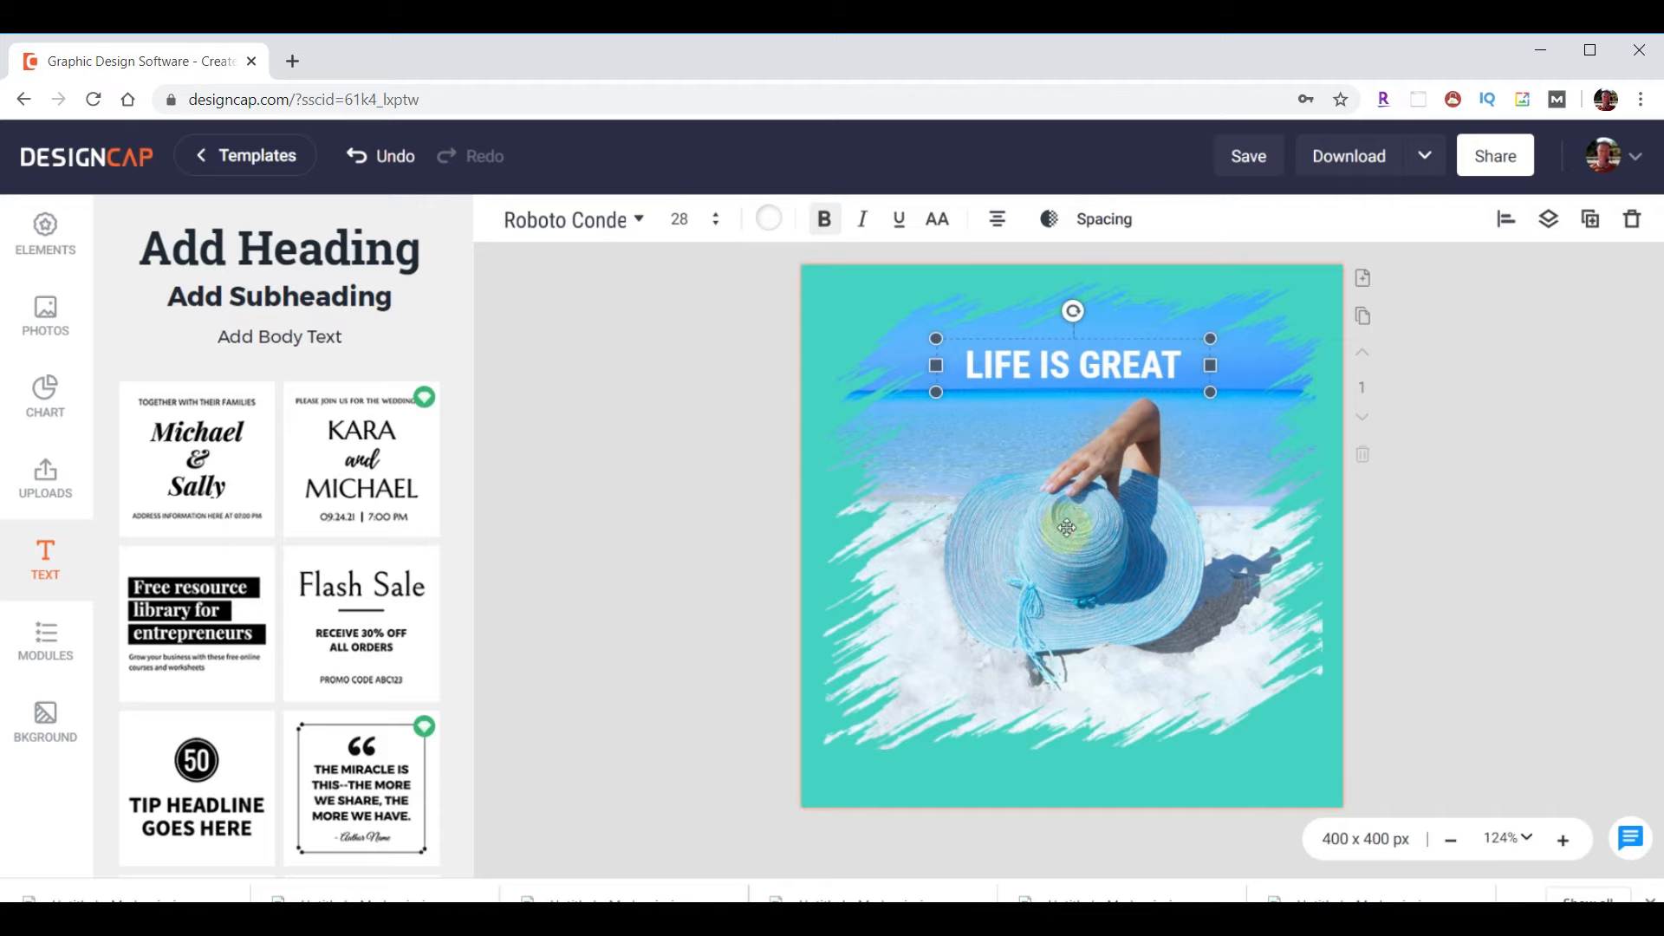
- Download the "LIFE IS GREAT" design as a small 400 x 400 px JPG
click(1346, 163)
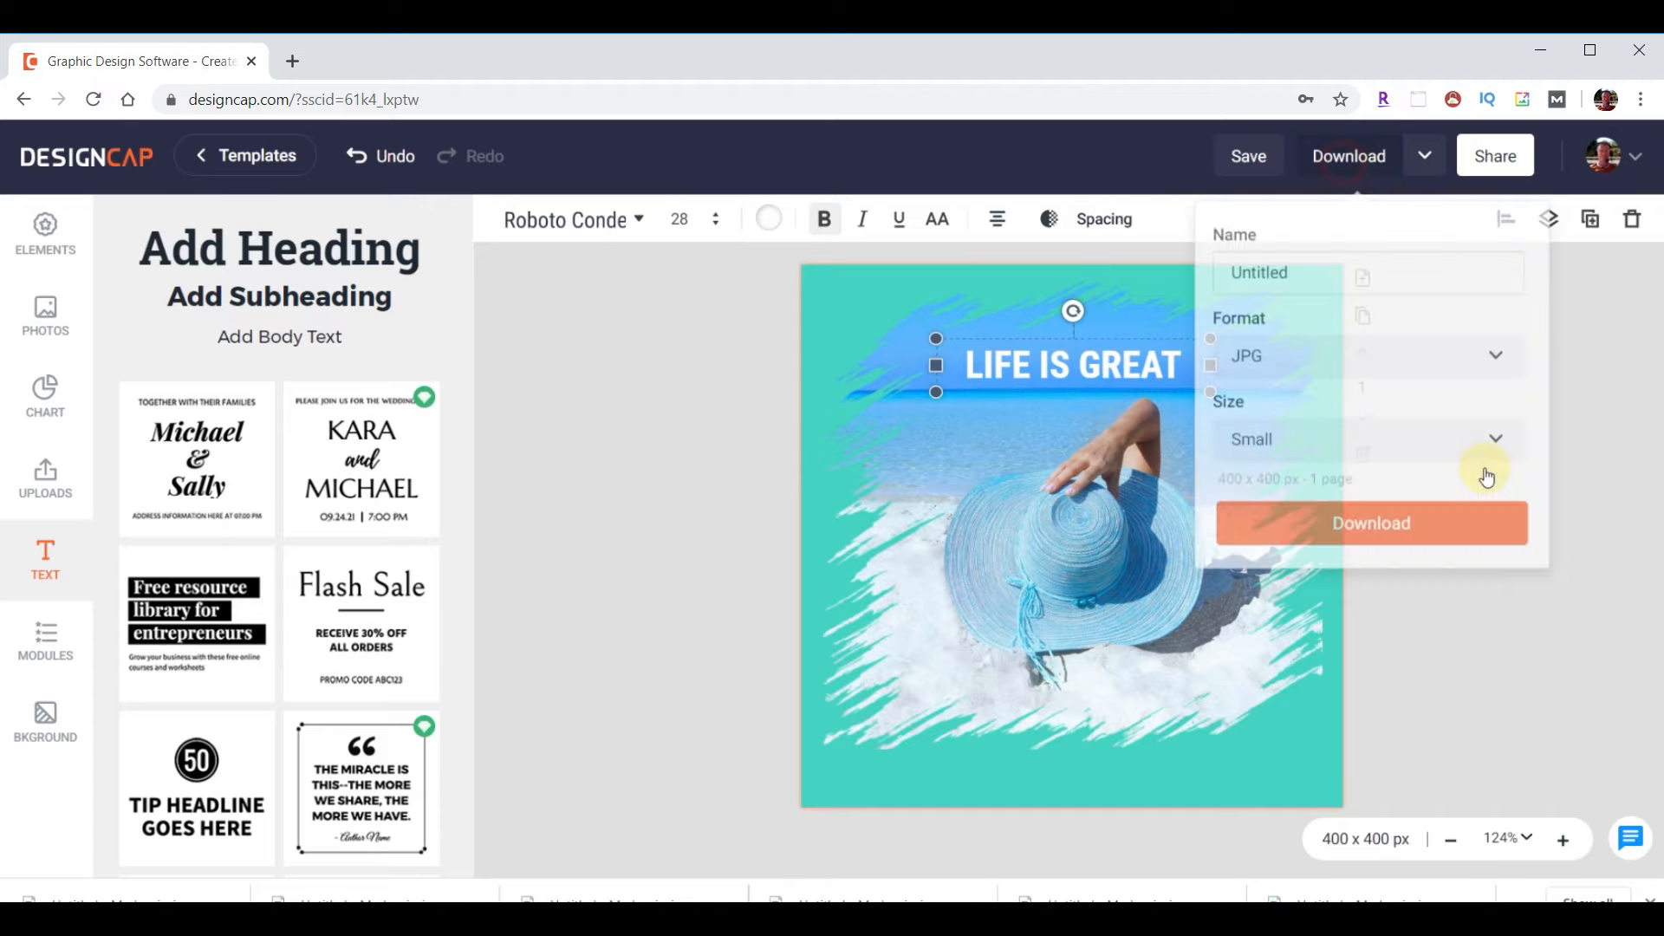
click(1395, 515)
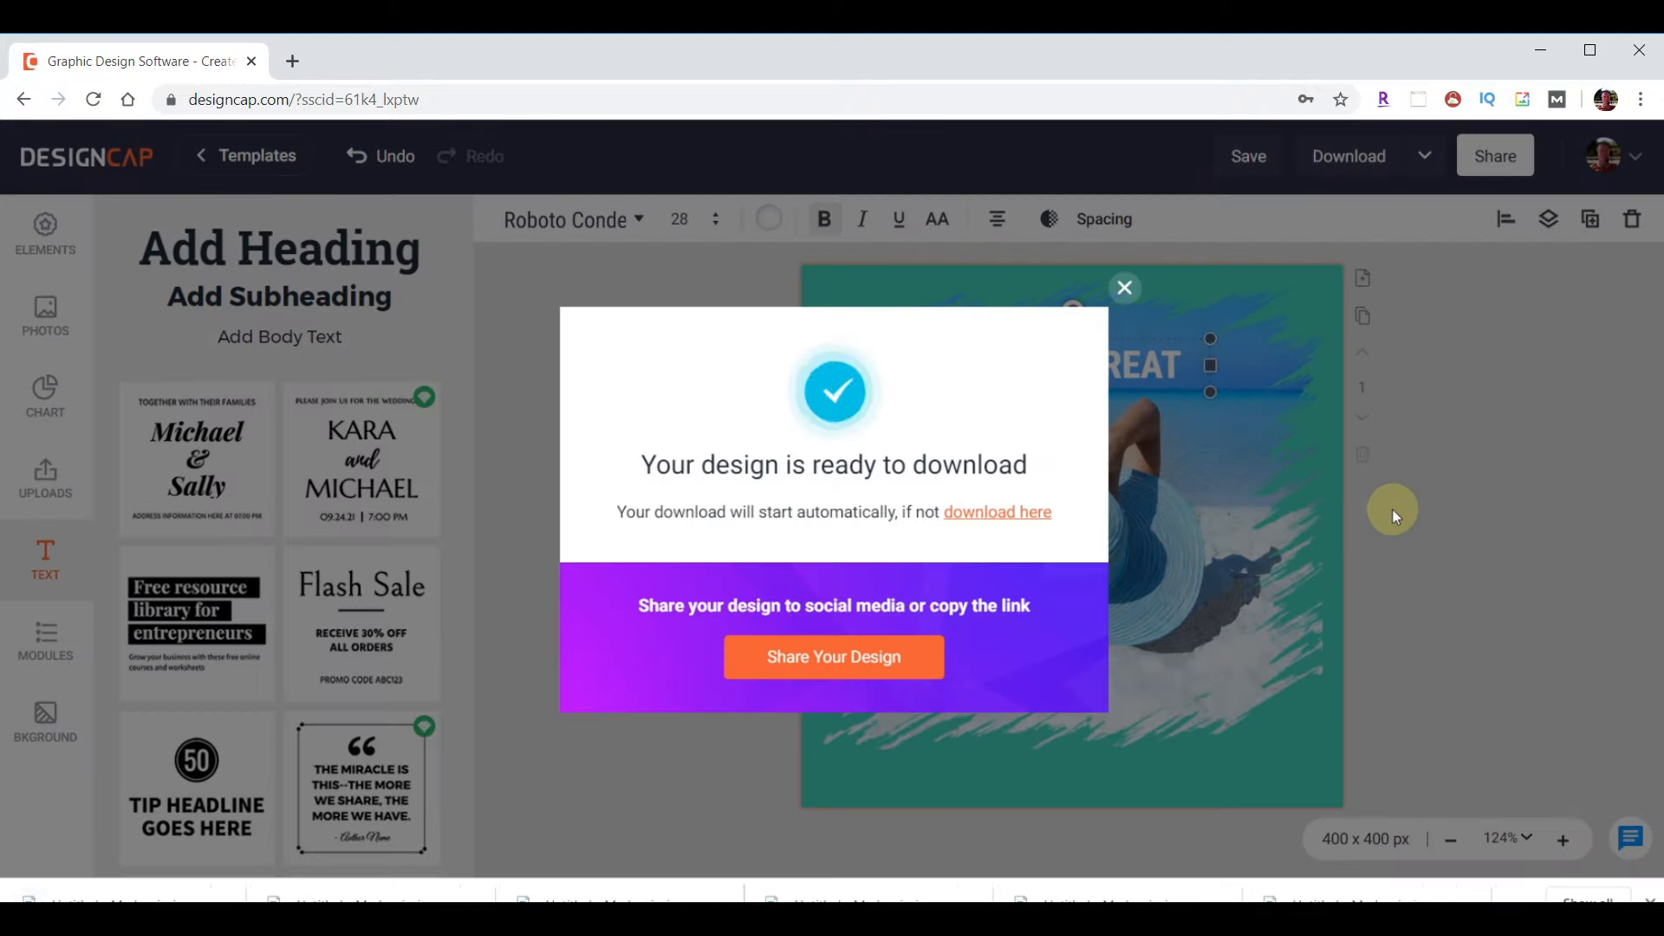
click(1126, 289)
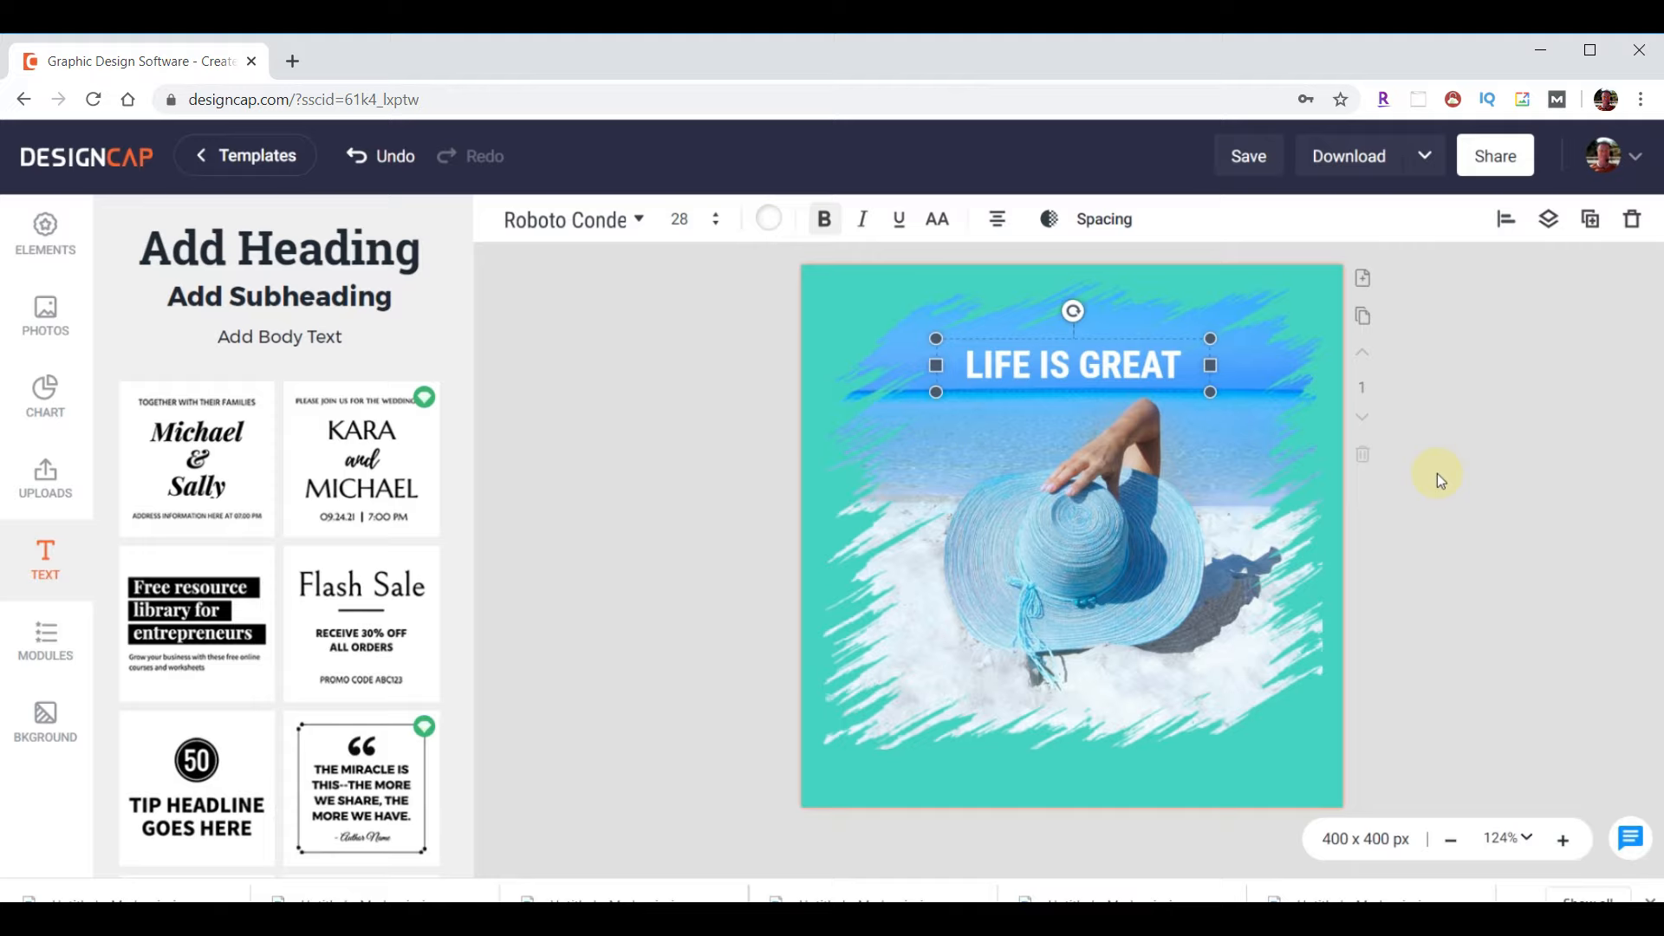
- Go to My Designs and create a new custom-size design of 800 x 600 px
click(1625, 154)
click(1485, 309)
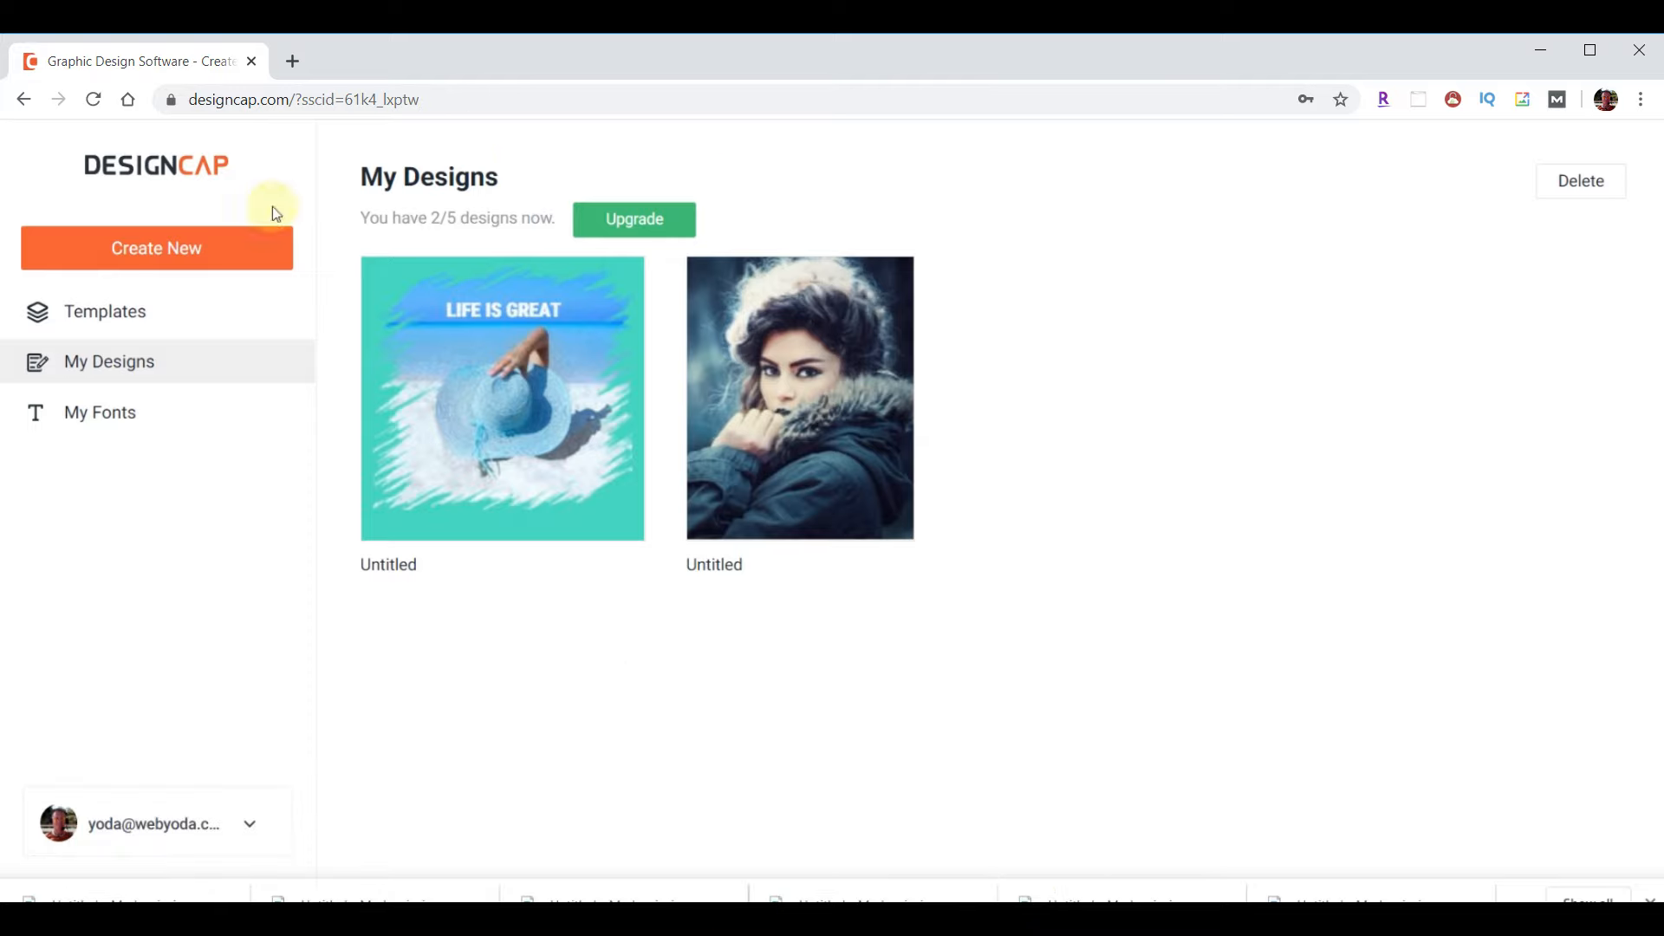
click(199, 245)
click(144, 350)
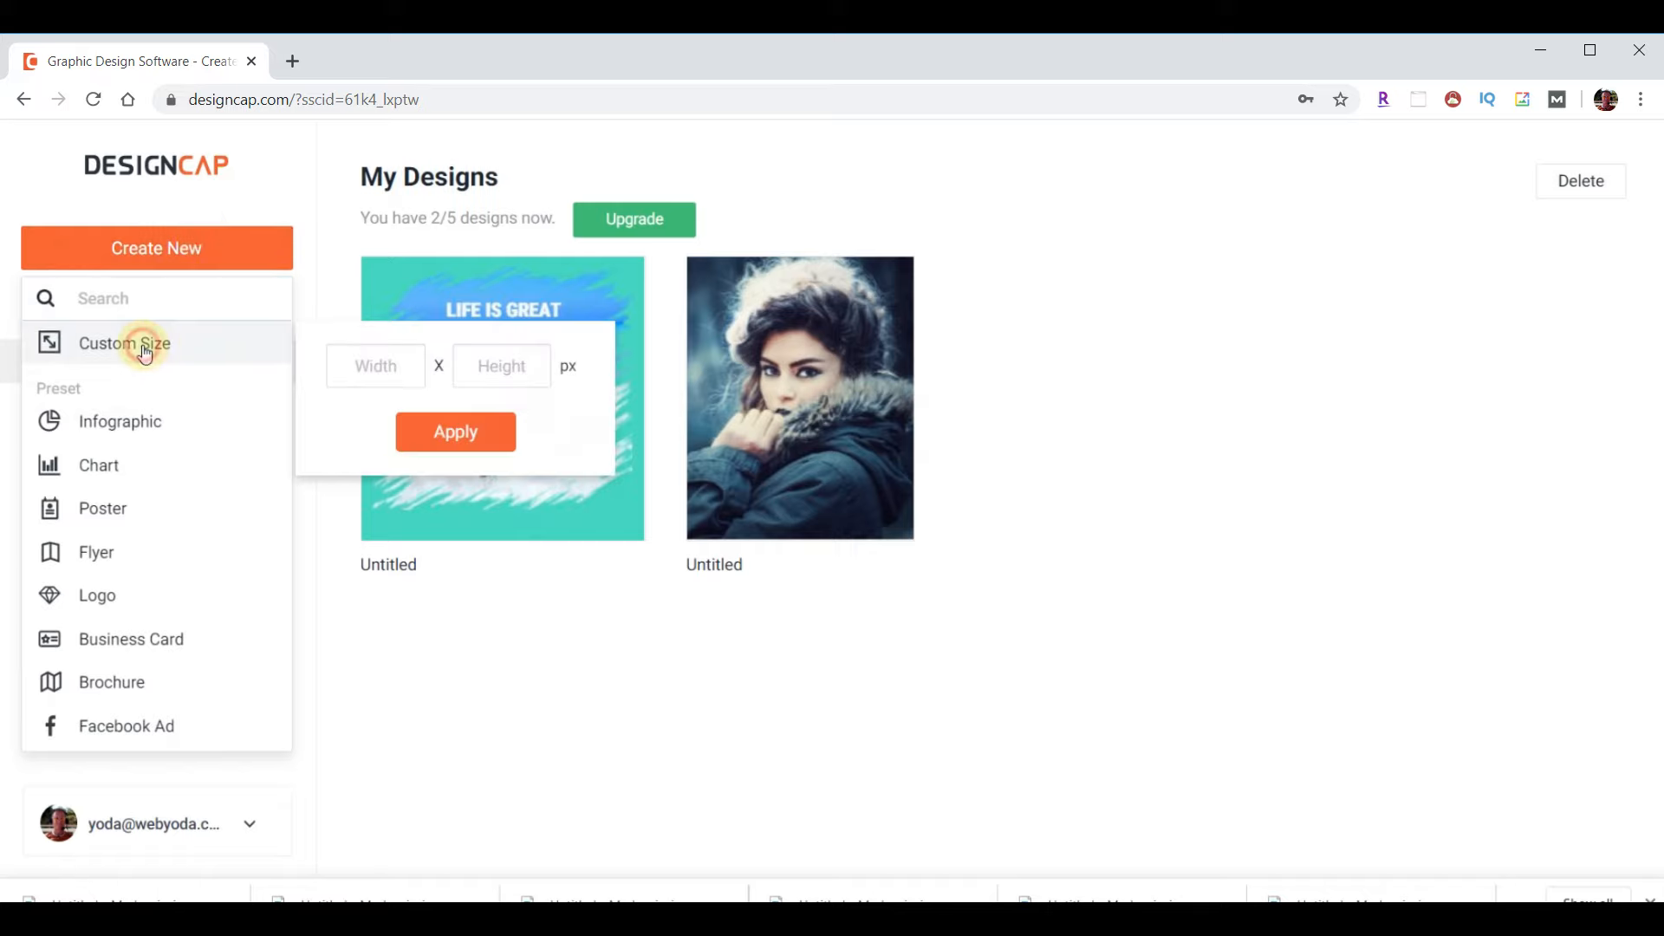
click(368, 355)
text(800)
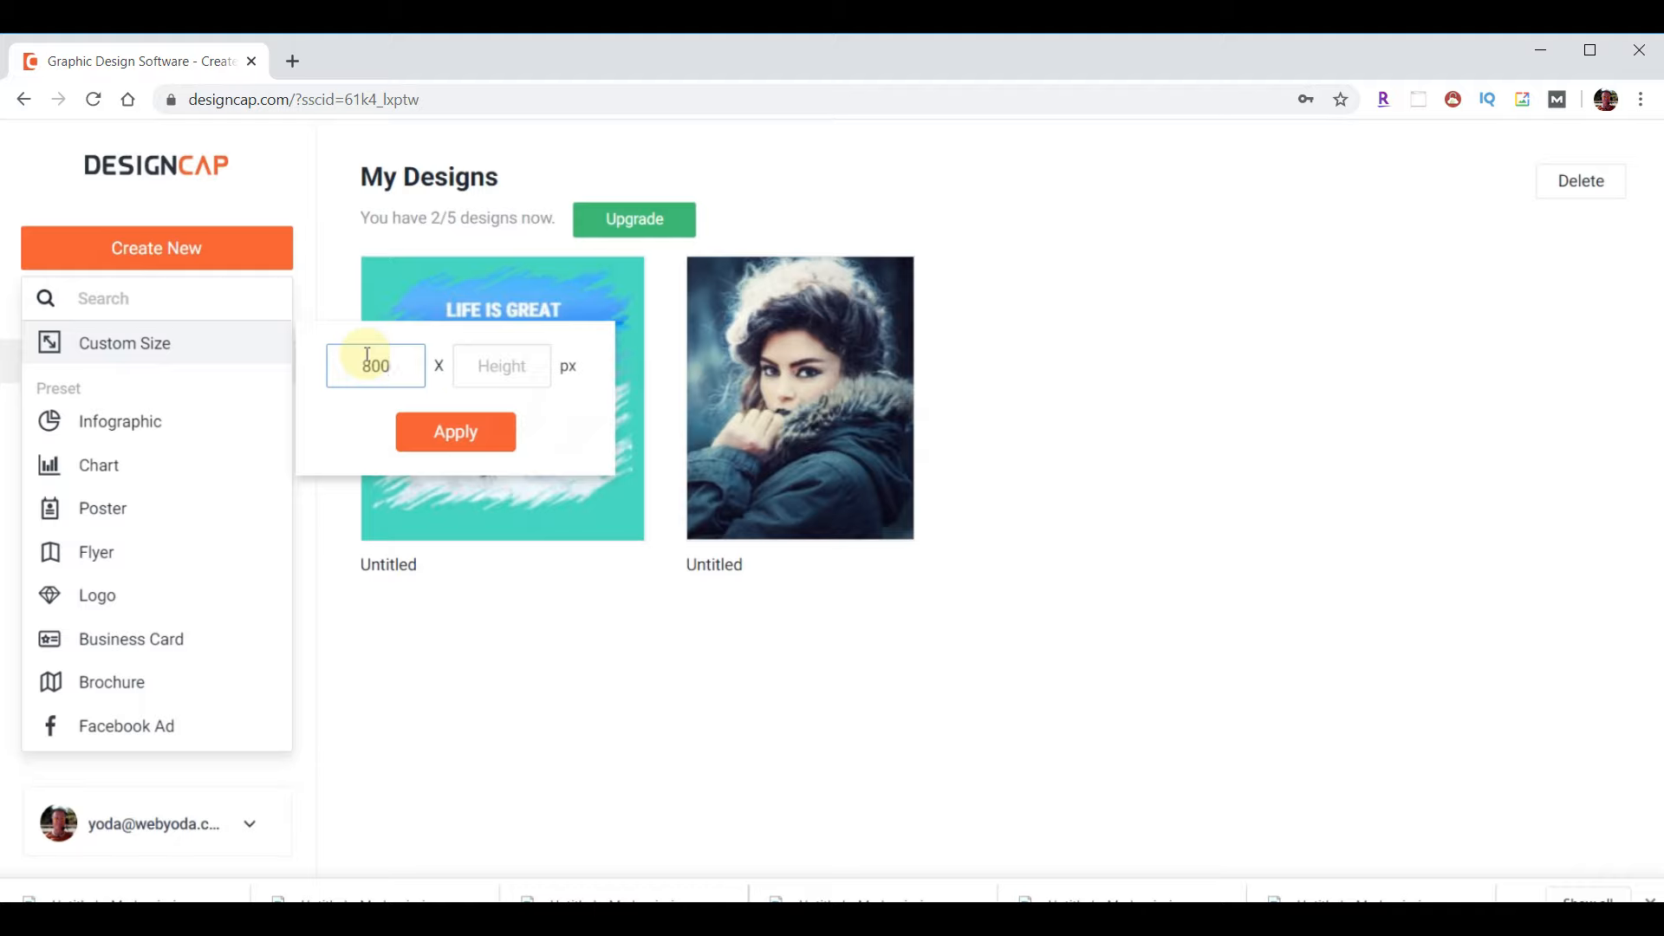
click(521, 364)
text(600)
click(466, 429)
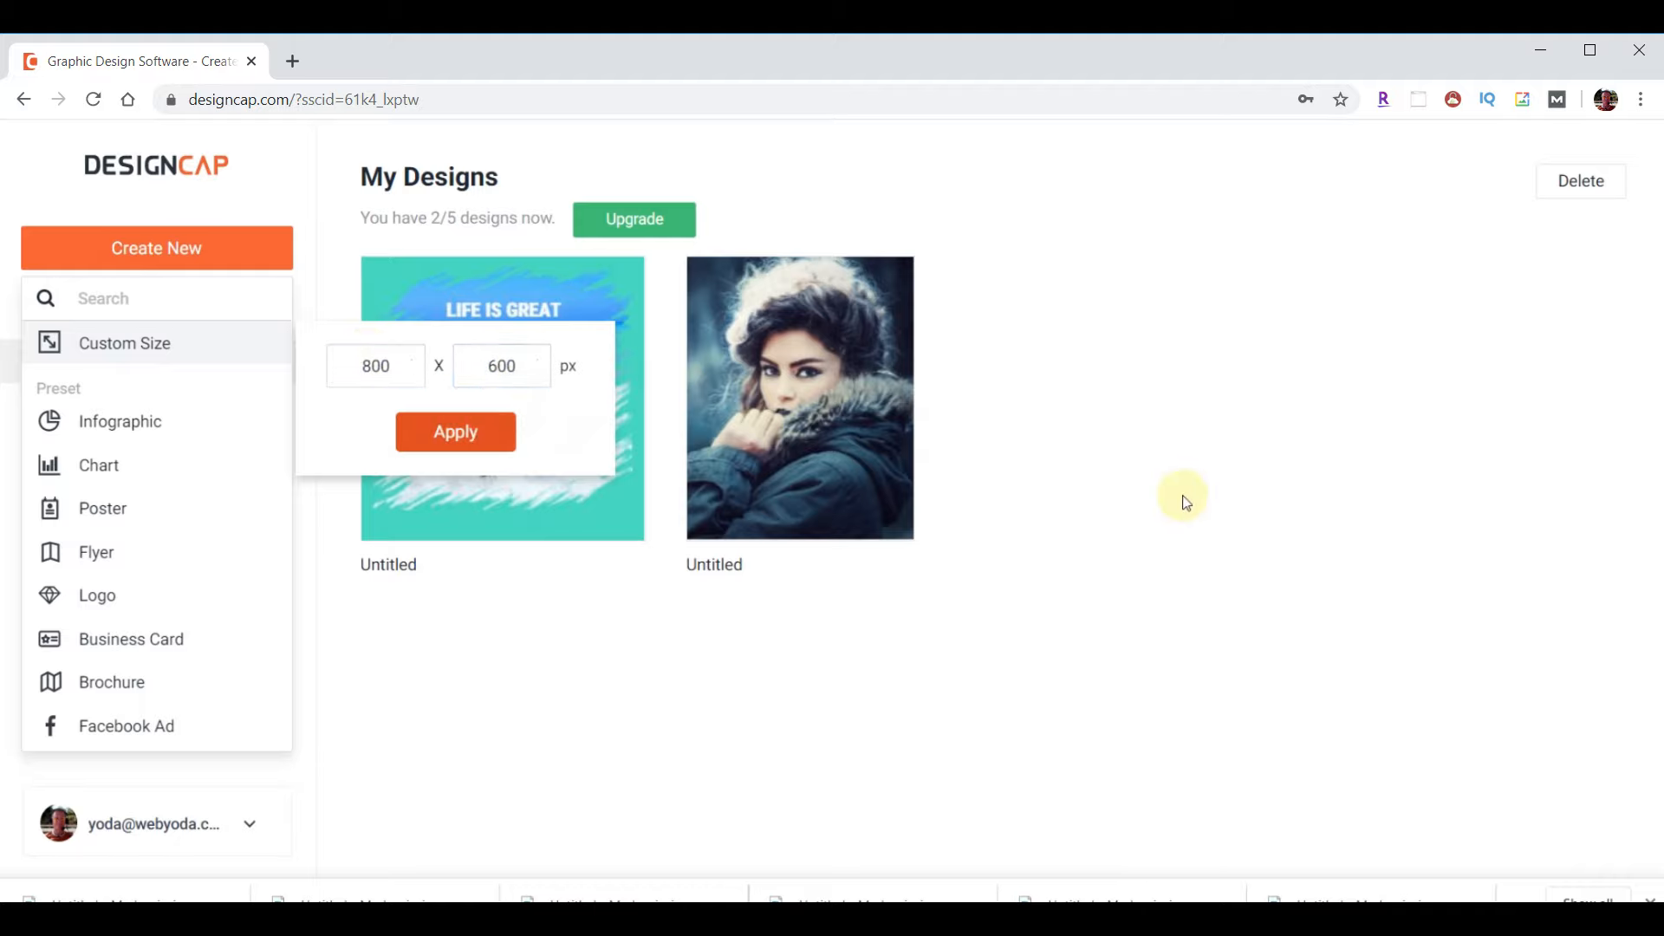